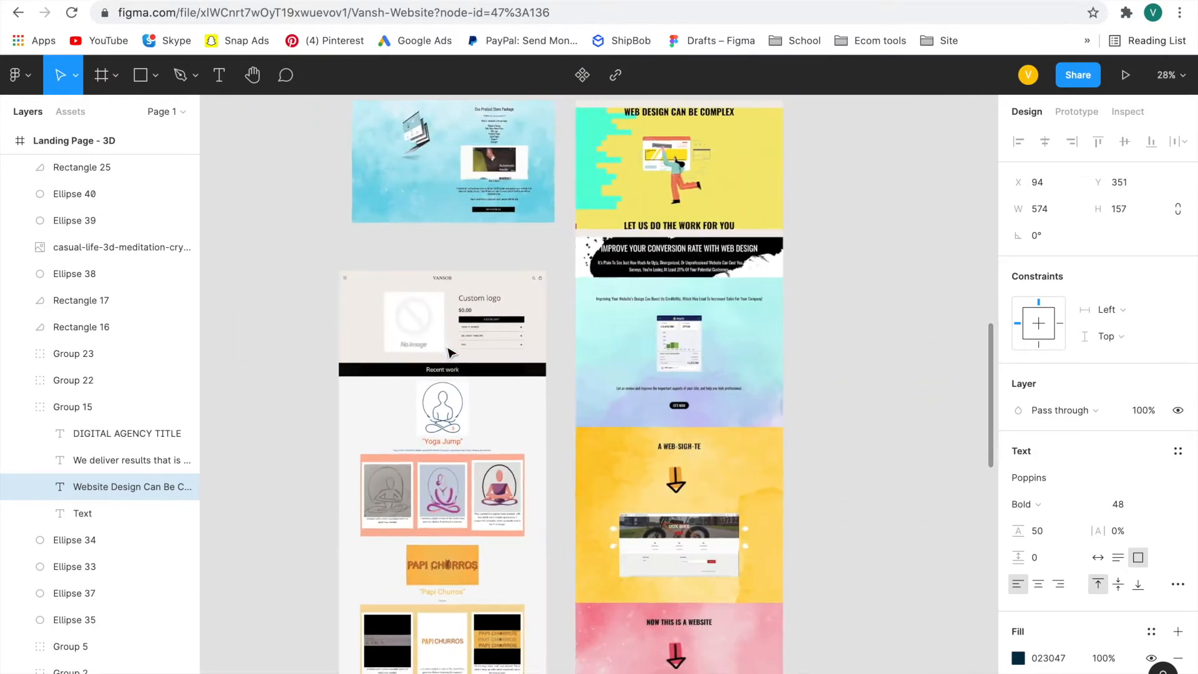
# Step: Look over the website mockups on the Figma canvas, then examine the hero section of the Landing Page - 3D frame up close
pyautogui.scroll(-8, 562, 406)
pyautogui.hscroll(2, 682, 461)
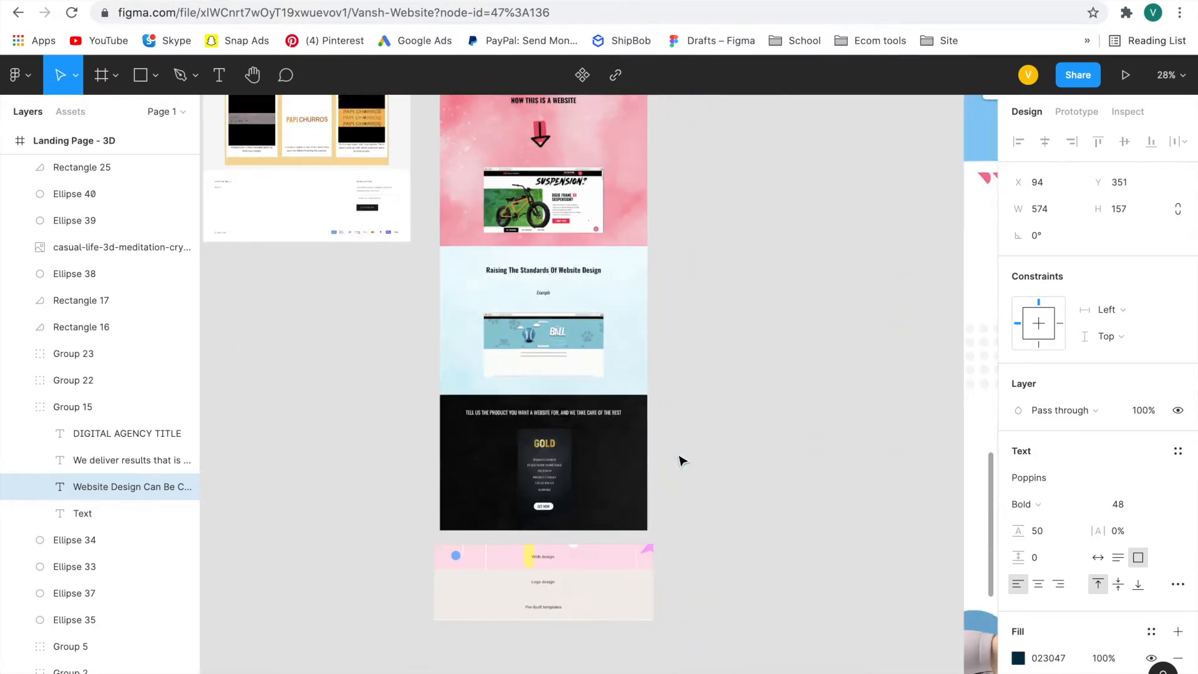
pyautogui.scroll(6, 679, 461)
pyautogui.scroll(7, 643, 531)
pyautogui.hscroll(8, 643, 531)
pyautogui.scroll(2, 642, 531)
pyautogui.hscroll(1, 643, 531)
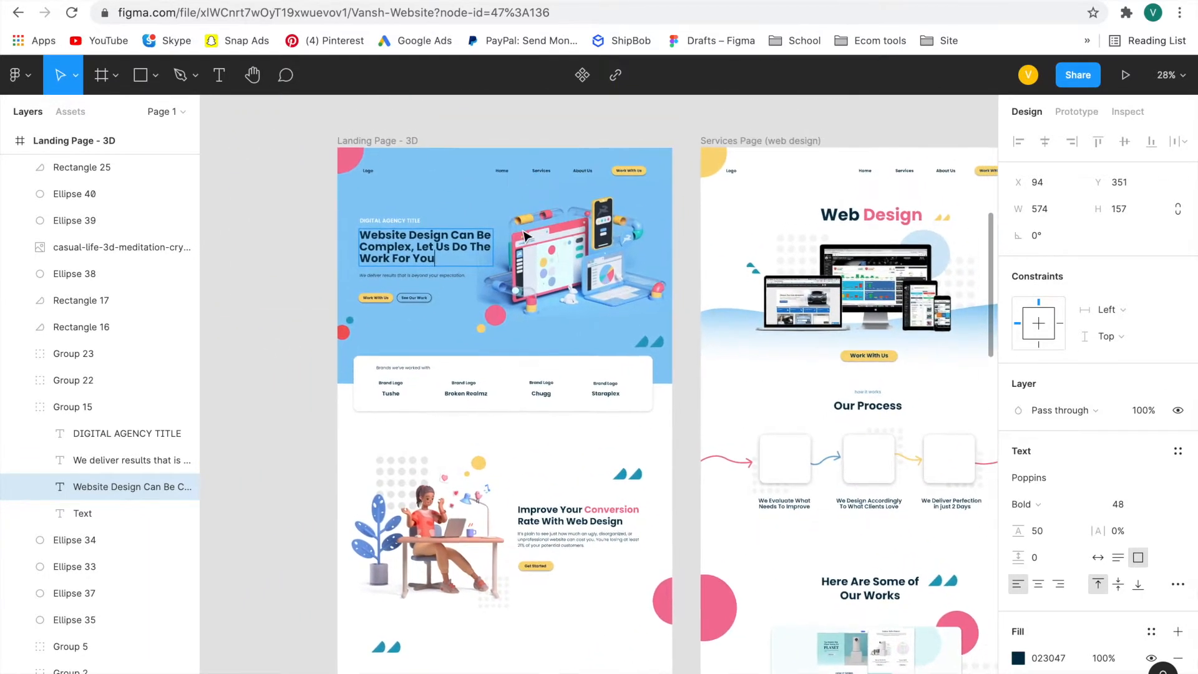
pyautogui.scroll(5, 524, 236)
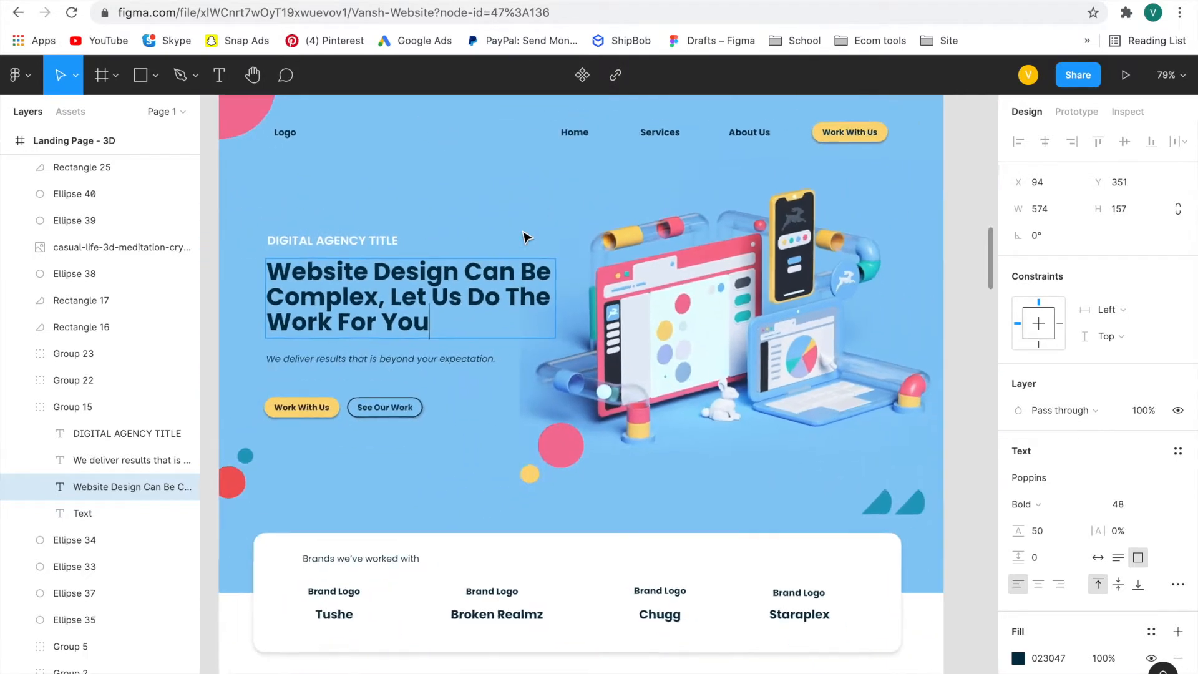
pyautogui.scroll(-2, 524, 236)
pyautogui.scroll(1, 528, 240)
pyautogui.hscroll(-1, 528, 240)
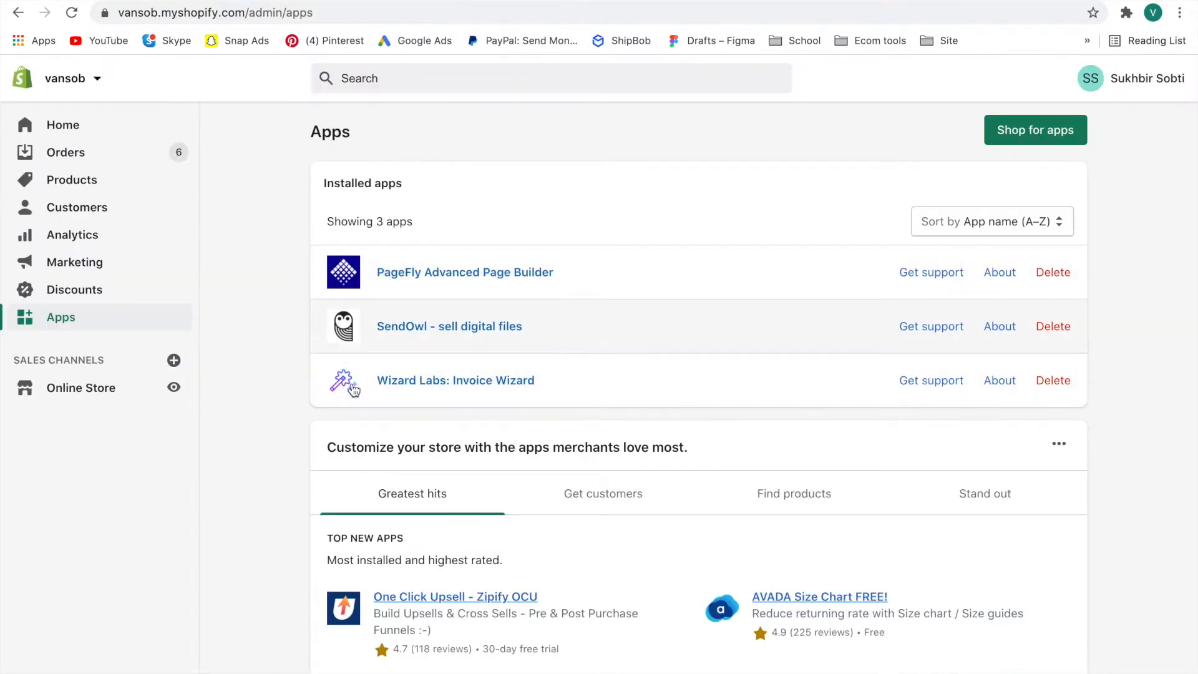
# Step: Open PageFly Advanced Page Builder from the Shopify installed apps and create a new blank regular page
pyautogui.click(435, 281)
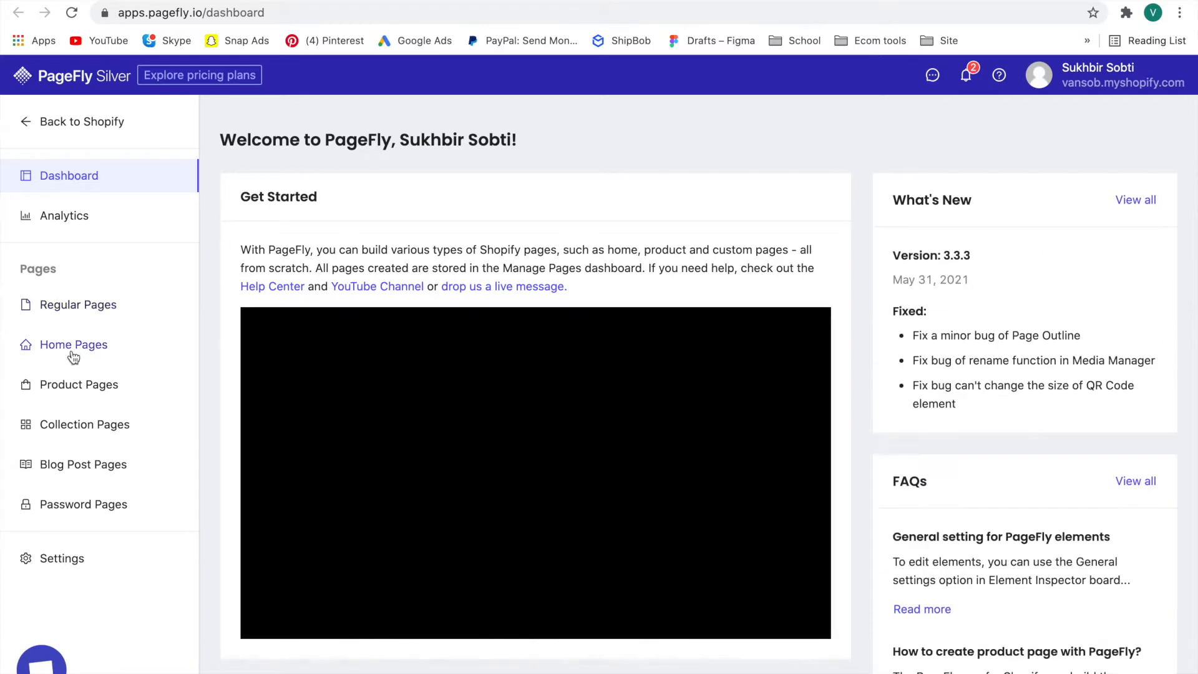
pyautogui.click(73, 353)
pyautogui.click(112, 321)
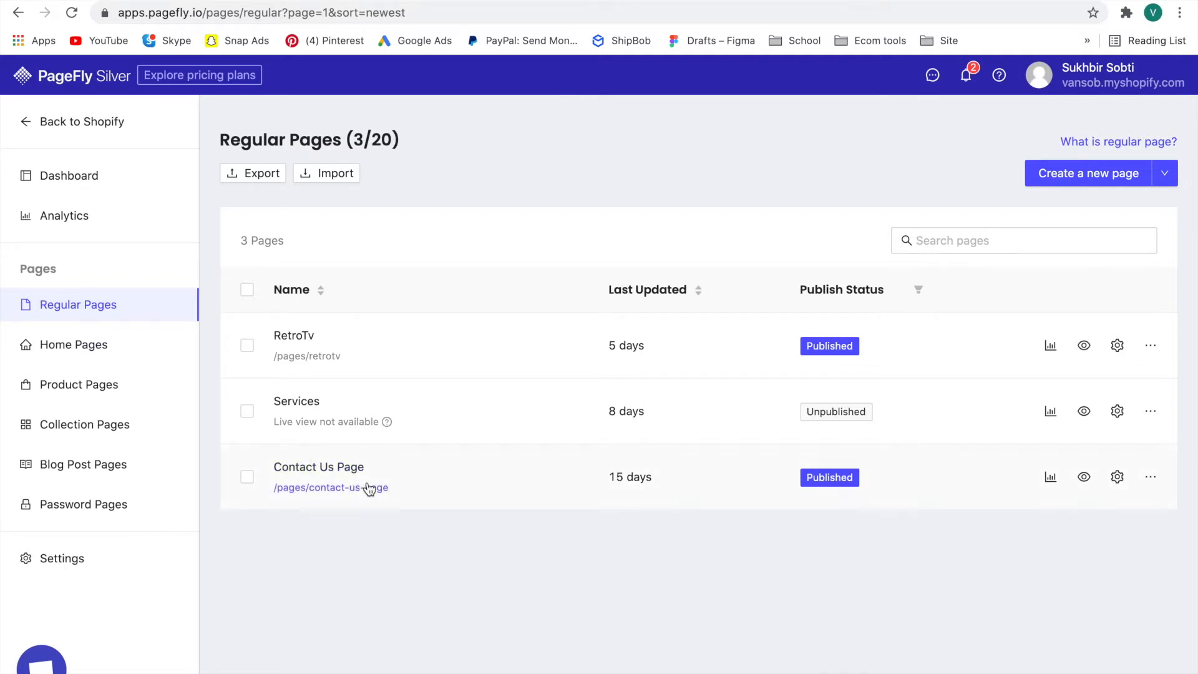
pyautogui.click(1068, 182)
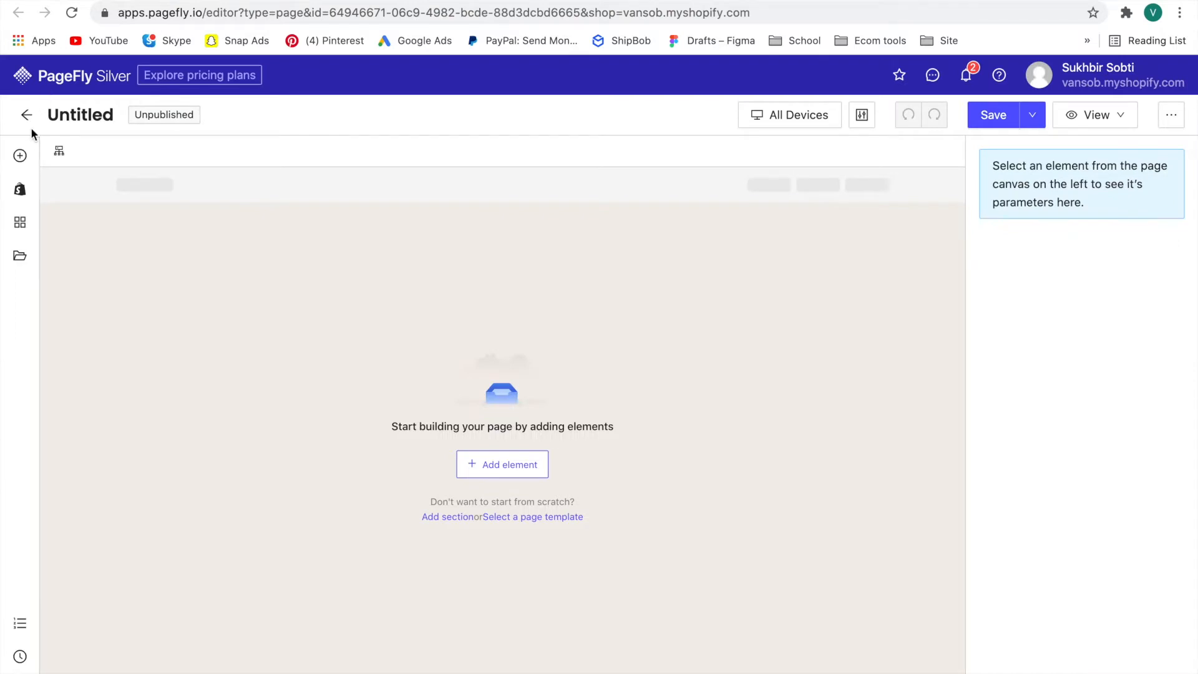
# Step: Add a full-width 1/1 single-column layout to the empty page
pyautogui.click(20, 159)
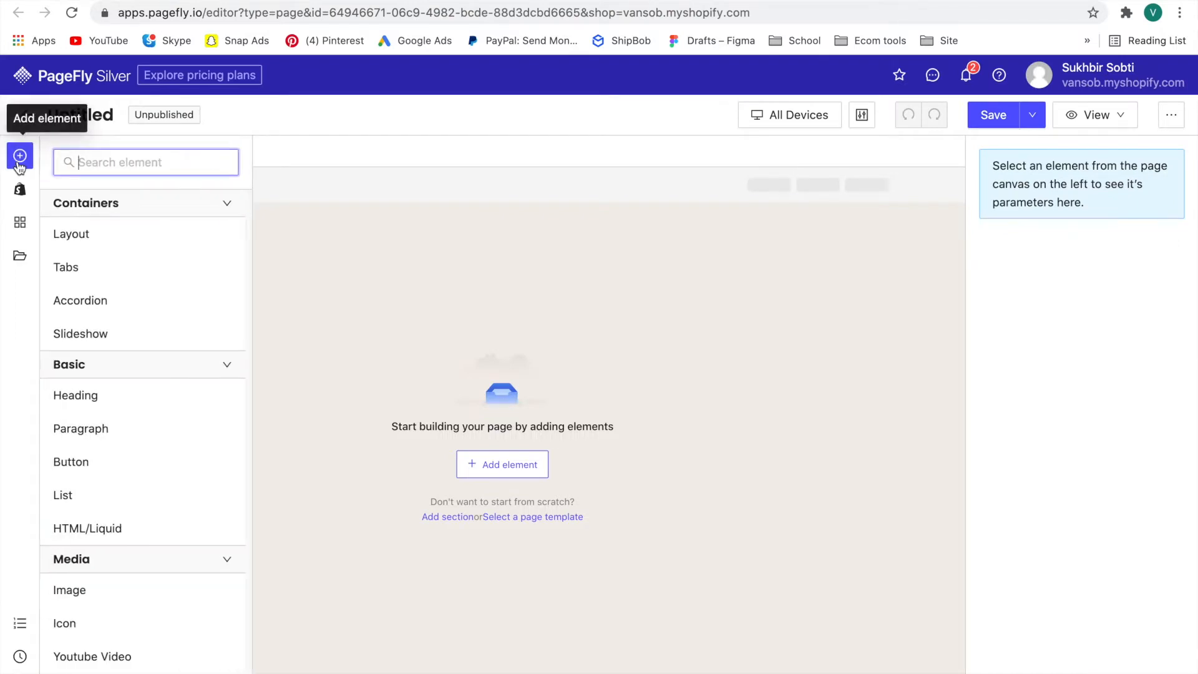
pyautogui.moveTo(55, 244)
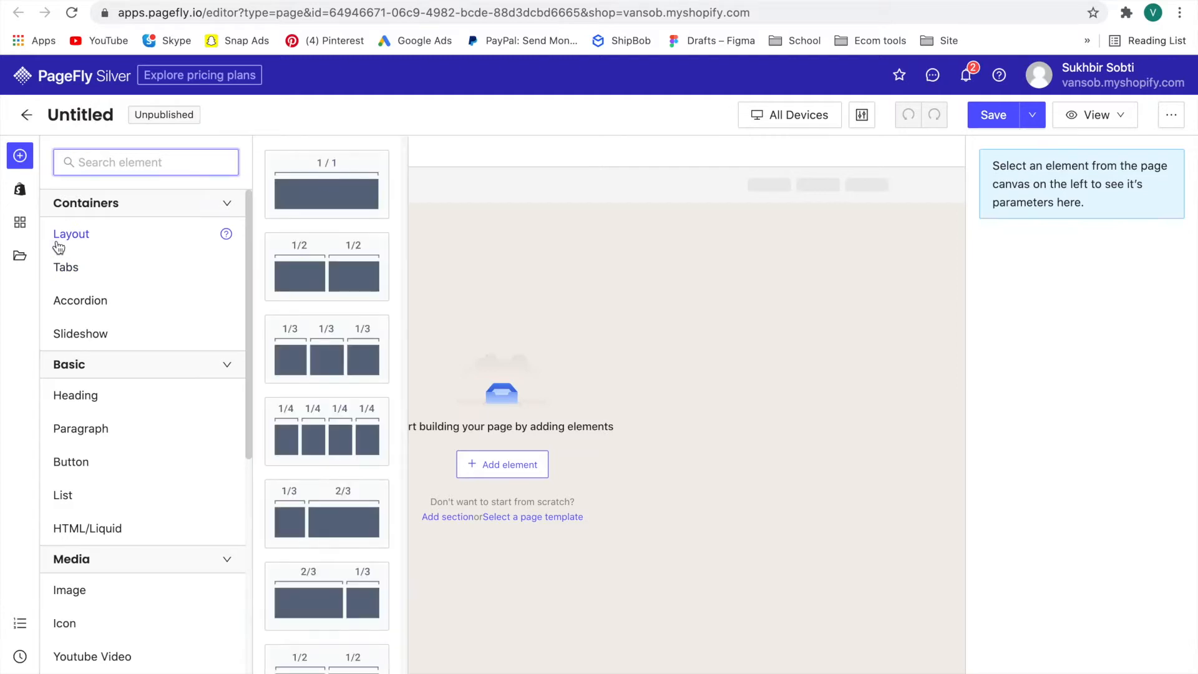
pyautogui.scroll(-3, 299, 243)
pyautogui.scroll(3, 299, 243)
pyautogui.moveTo(327, 188); pyautogui.dragTo(452, 201)
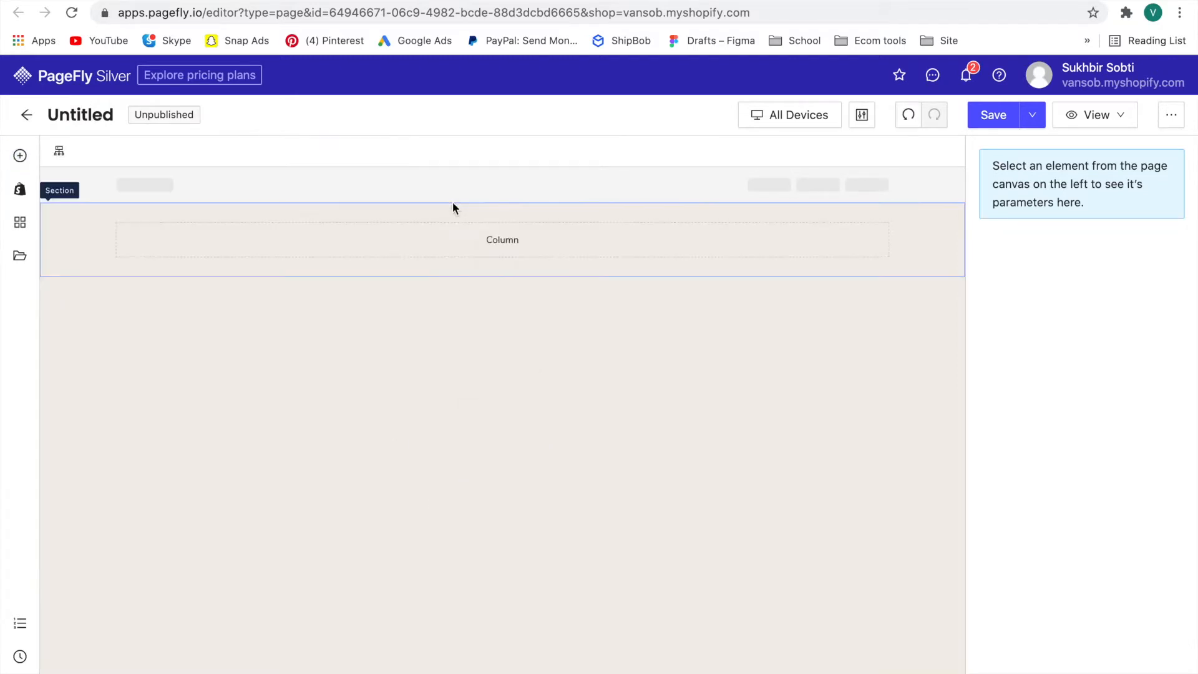
# Step: Place a plain Heading element without an icon inside the single column
pyautogui.click(446, 243)
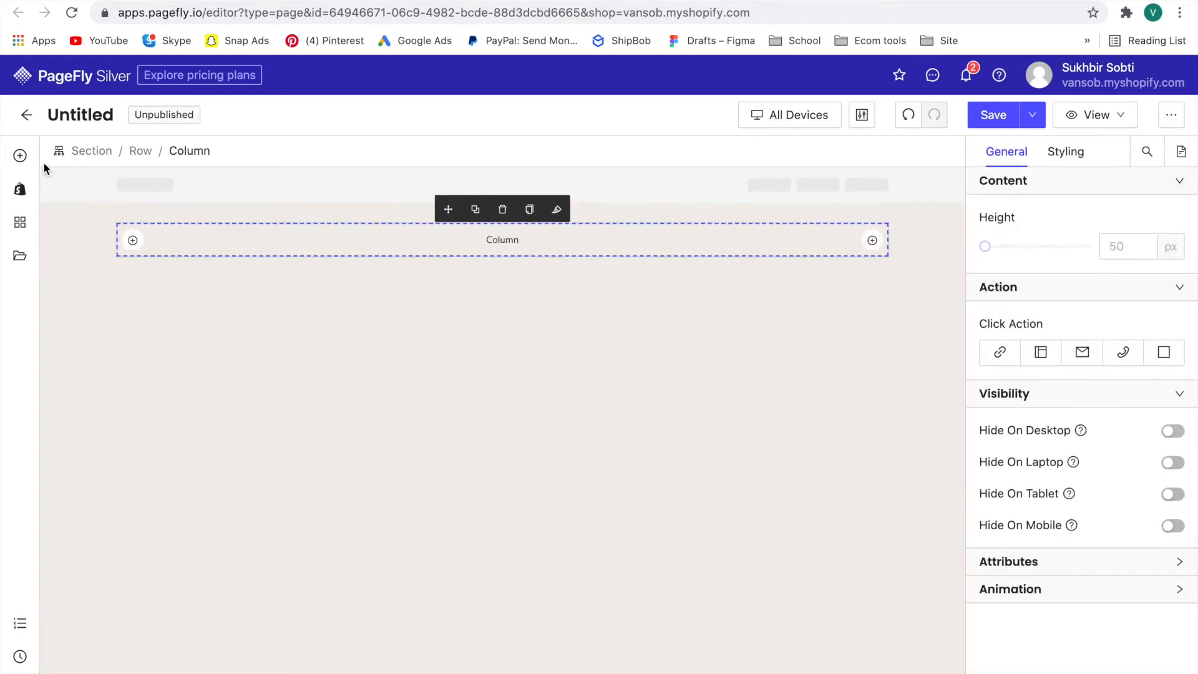
pyautogui.click(24, 161)
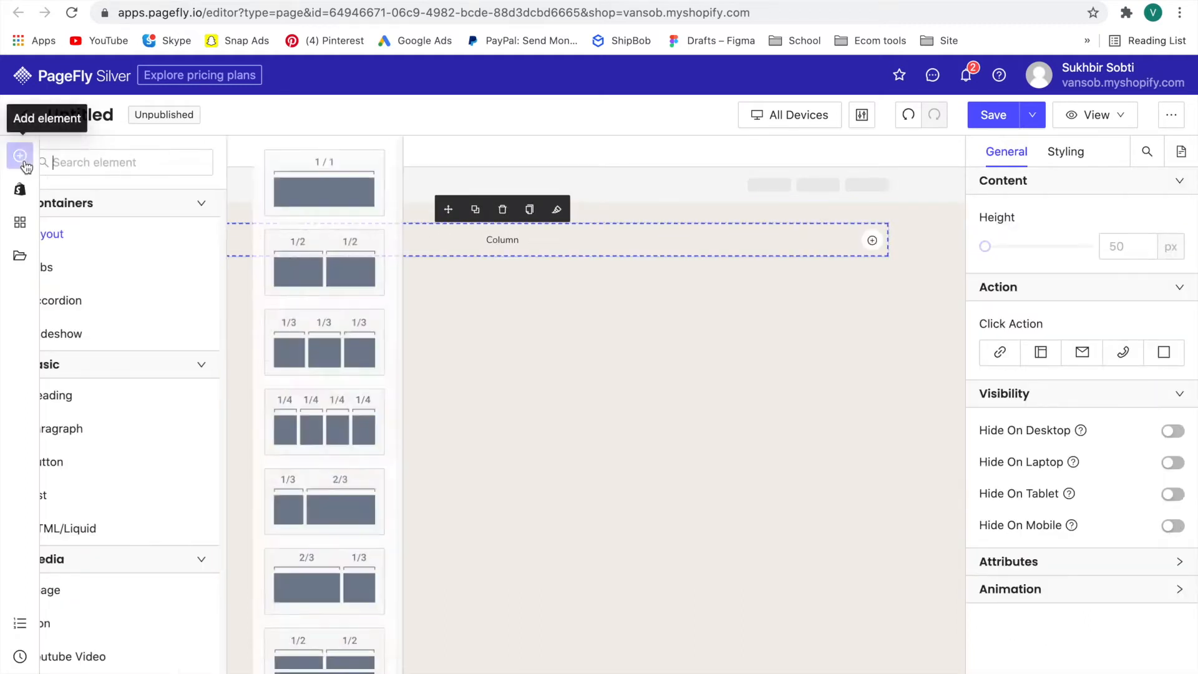
pyautogui.click(147, 403)
pyautogui.moveTo(327, 183); pyautogui.dragTo(455, 239)
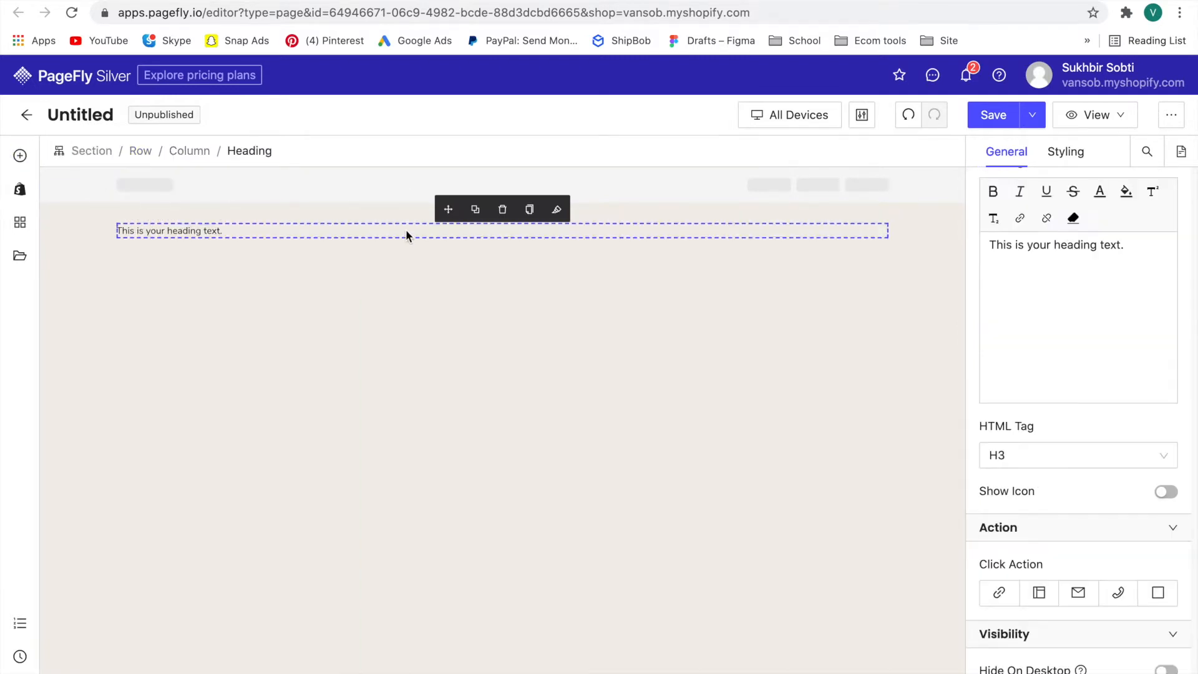
# Step: Add a three-column 1/3 layout below the heading section
pyautogui.click(28, 152)
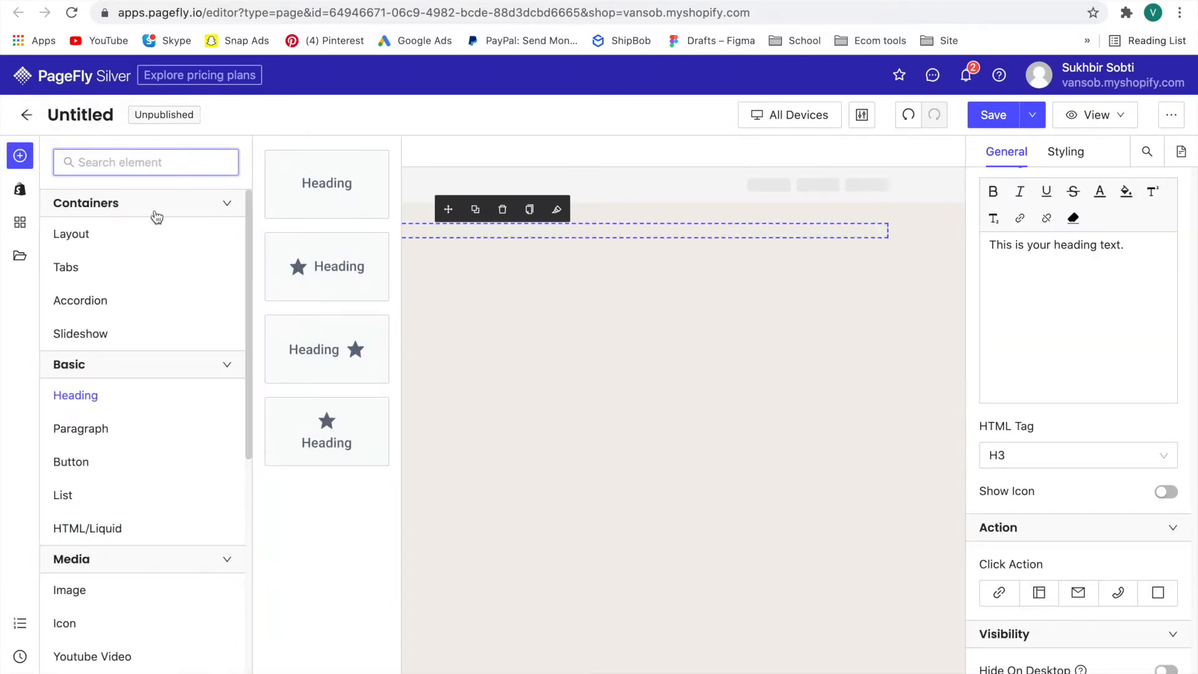
pyautogui.click(132, 231)
pyautogui.scroll(-3, 350, 351)
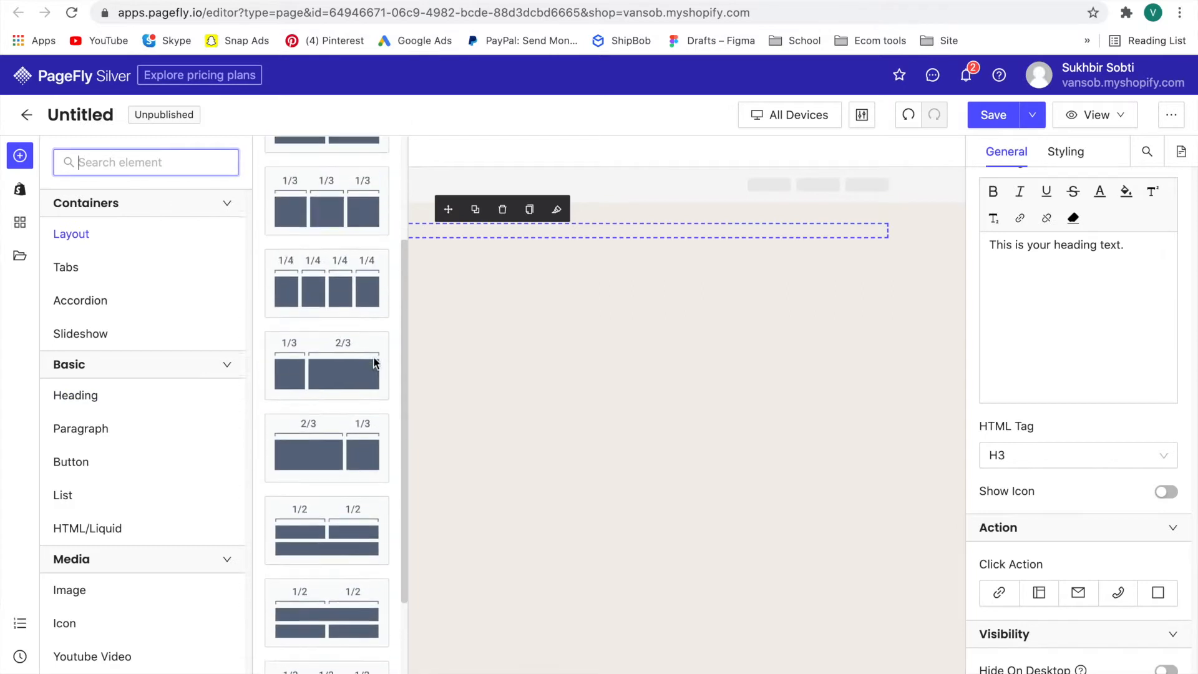
pyautogui.moveTo(329, 283); pyautogui.dragTo(470, 523)
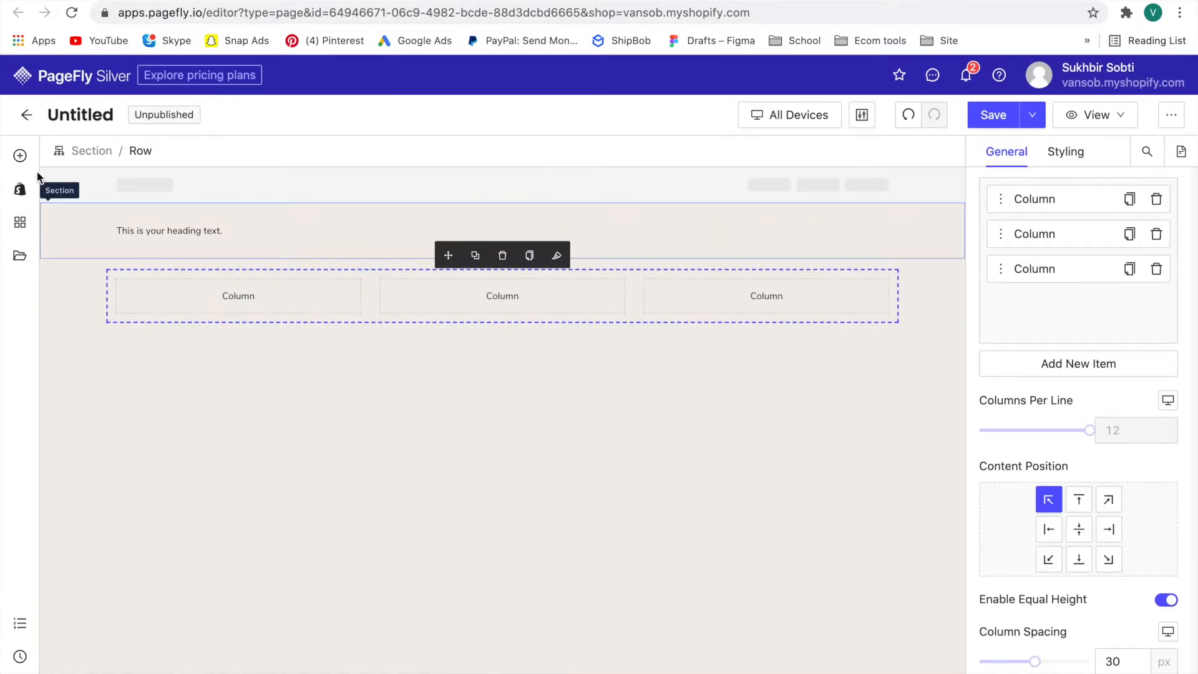
# Step: Fill all three columns of the lower section with headings, adding one and duplicating it for the other two columns
pyautogui.click(24, 156)
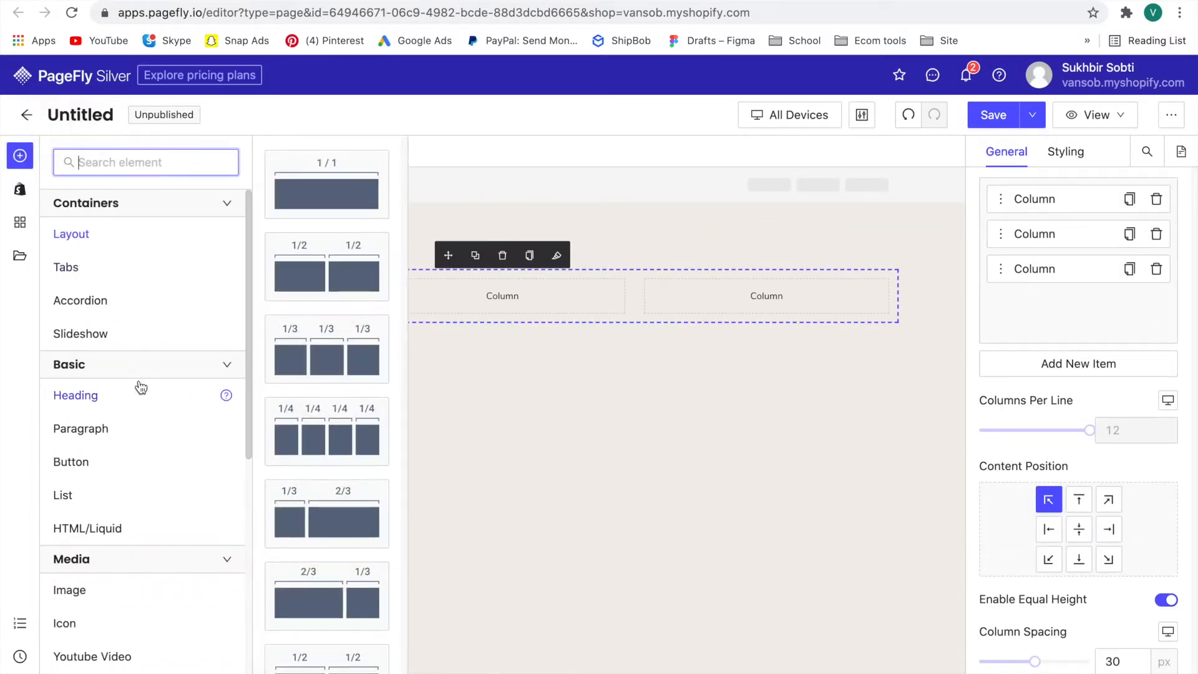
pyautogui.moveTo(141, 388)
pyautogui.moveTo(321, 265); pyautogui.dragTo(254, 298)
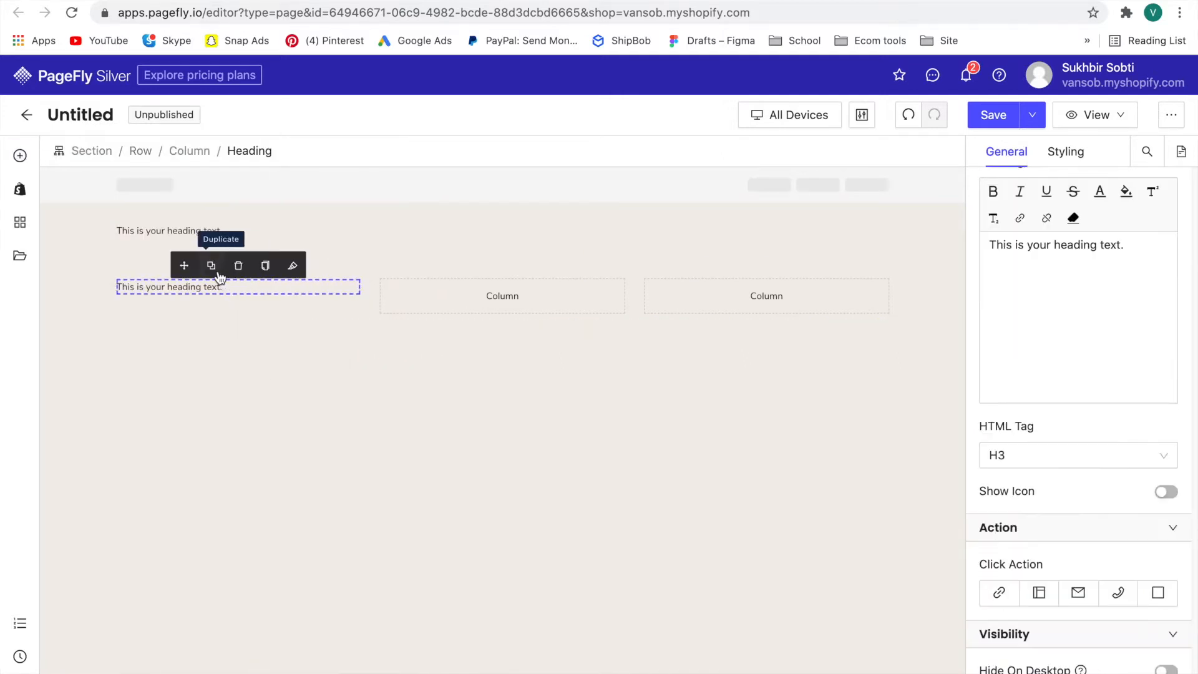
pyautogui.click(220, 273)
pyautogui.moveTo(184, 265); pyautogui.dragTo(675, 295)
pyautogui.click(475, 265)
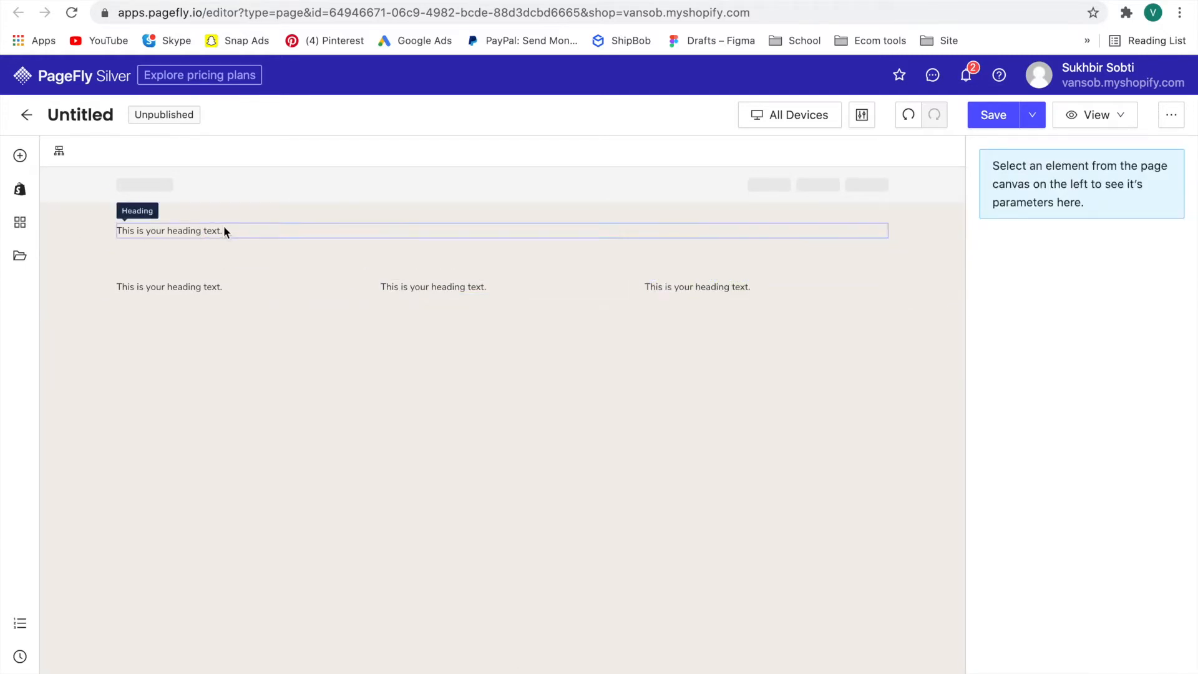
# Step: Delete the lower section containing the three columns of headings
pyautogui.click(251, 261)
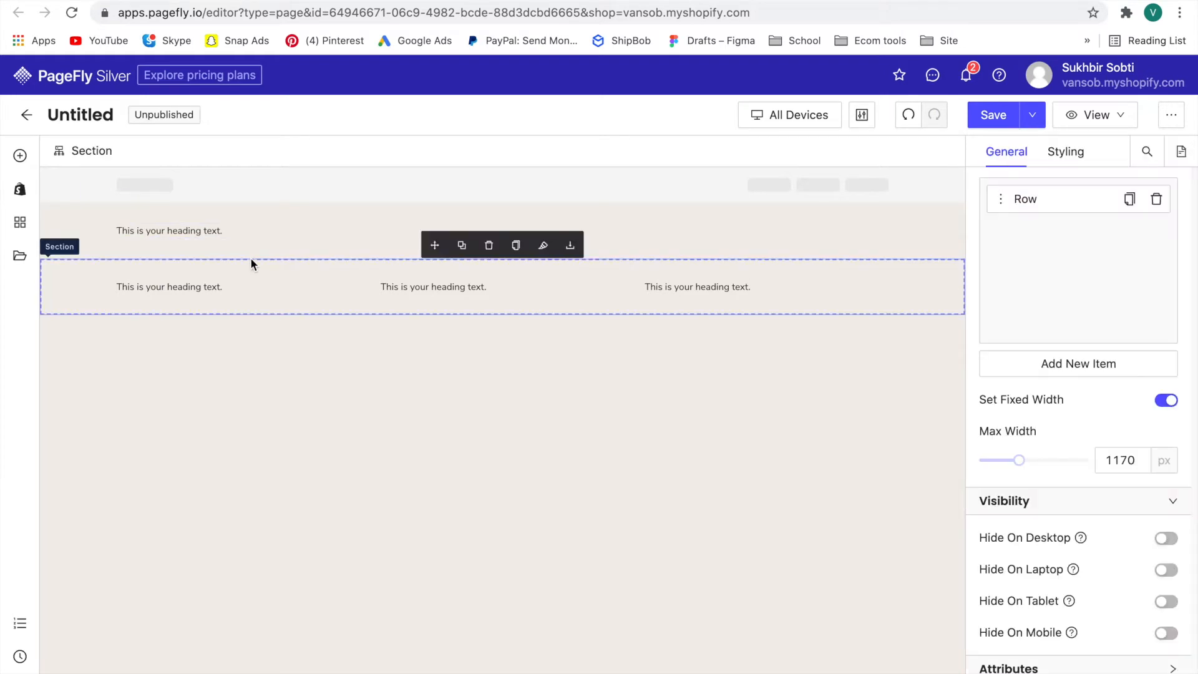
pyautogui.click(489, 246)
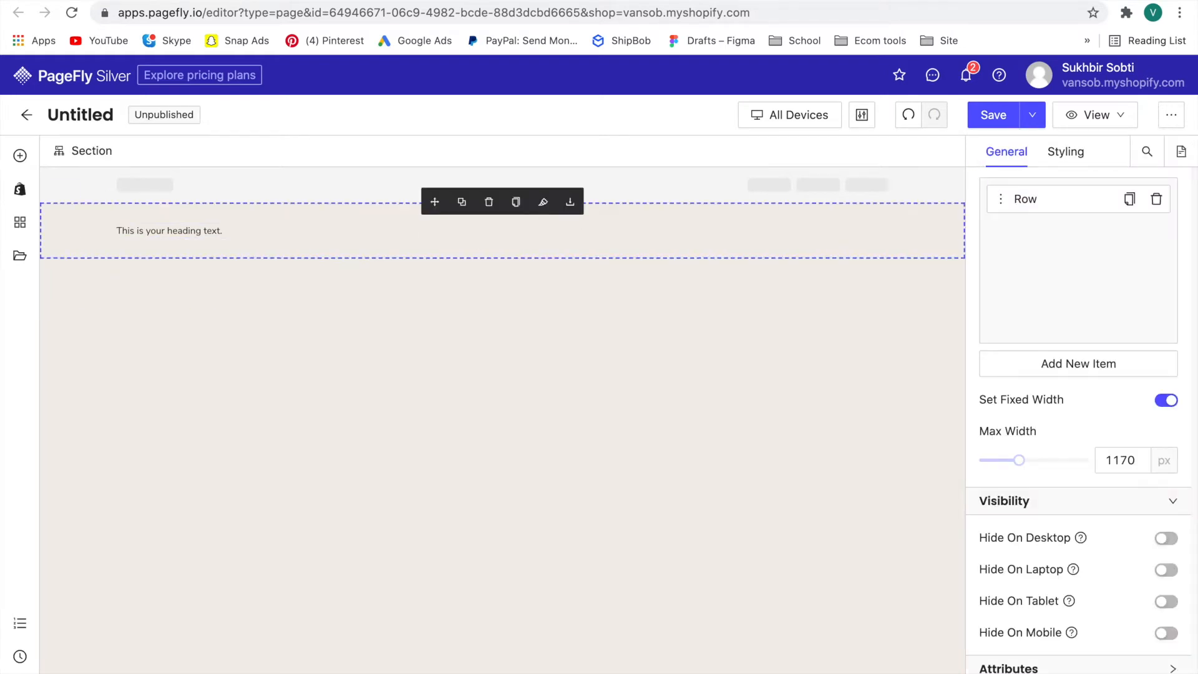
# Step: Check the hero text lines in the Figma mockup, then duplicate the PageFly heading twice to make three stacked headings
pyautogui.hotkey('ctrl', 'Tab')
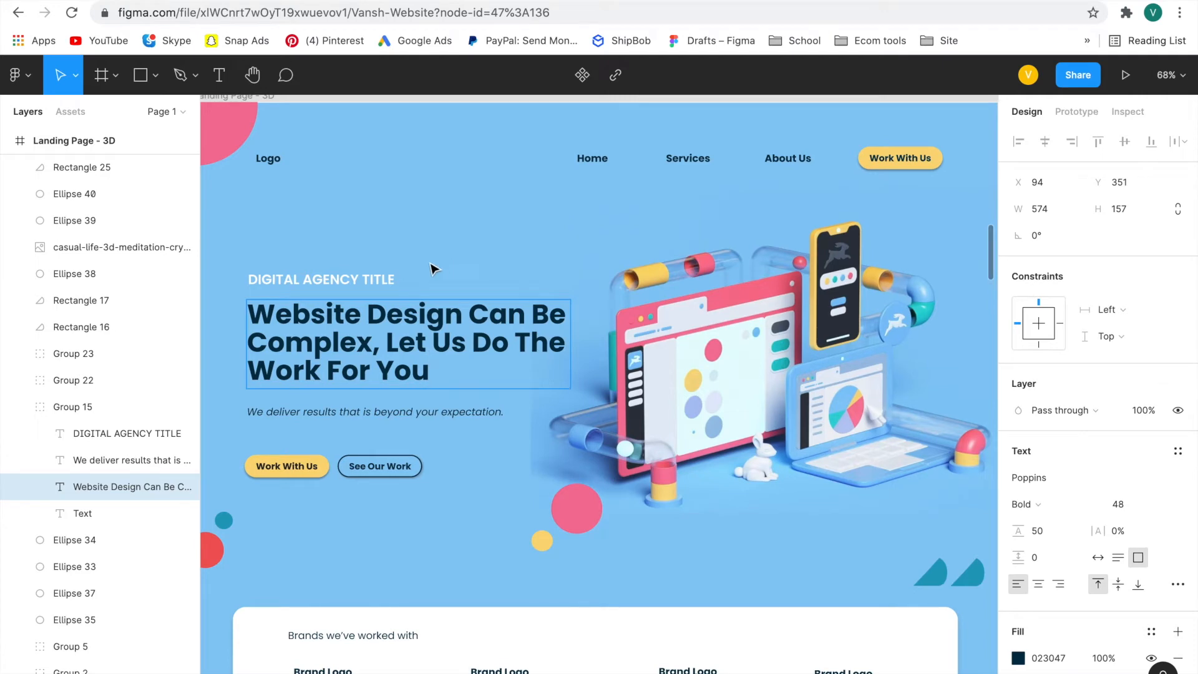
pyautogui.click(383, 406)
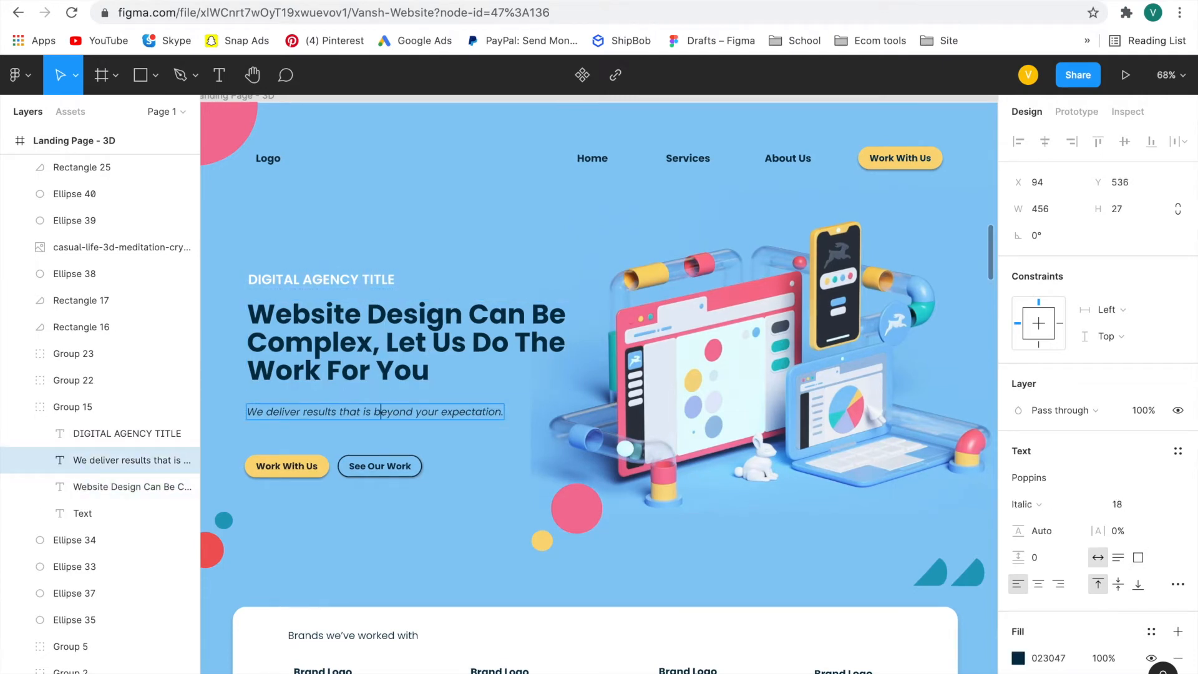
pyautogui.hotkey('ctrl', 'shift', 'Tab')
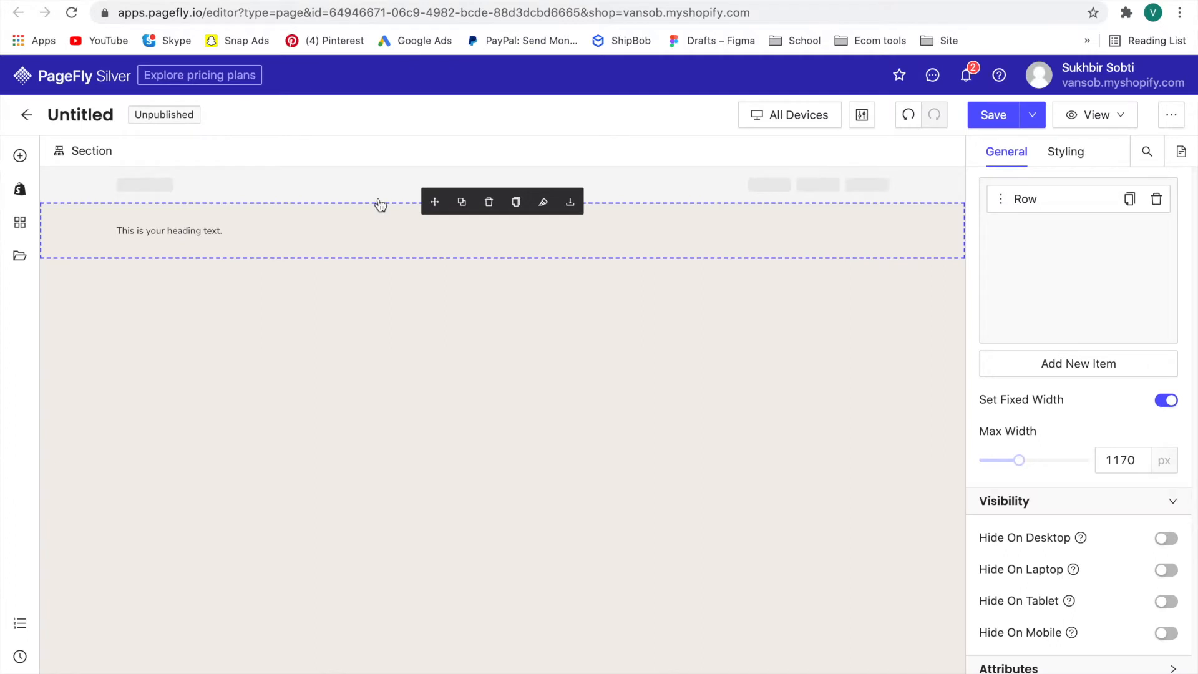
pyautogui.click(290, 226)
pyautogui.click(473, 212)
pyautogui.click(473, 211)
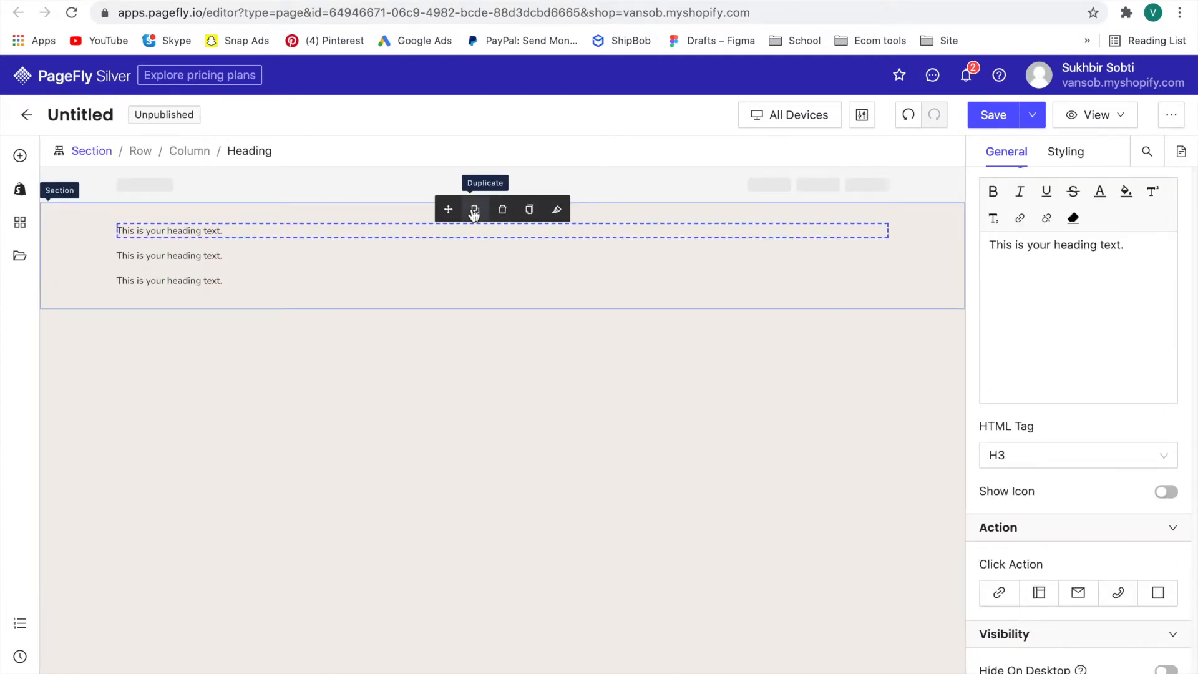
# Step: Replace the first heading's text with "DIGITAL AGENCY TITLE" from the Figma mockup
pyautogui.hotkey('ctrl', 'Tab')
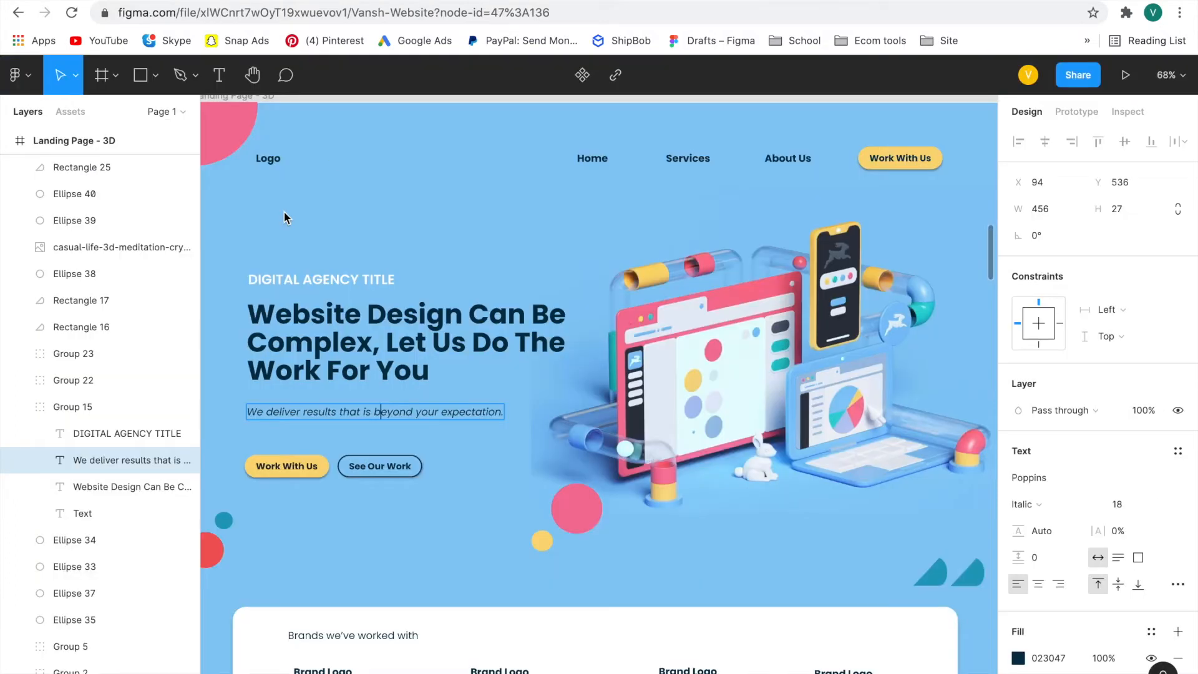
pyautogui.click(283, 270)
pyautogui.hotkey('ctrl', 'Tab')
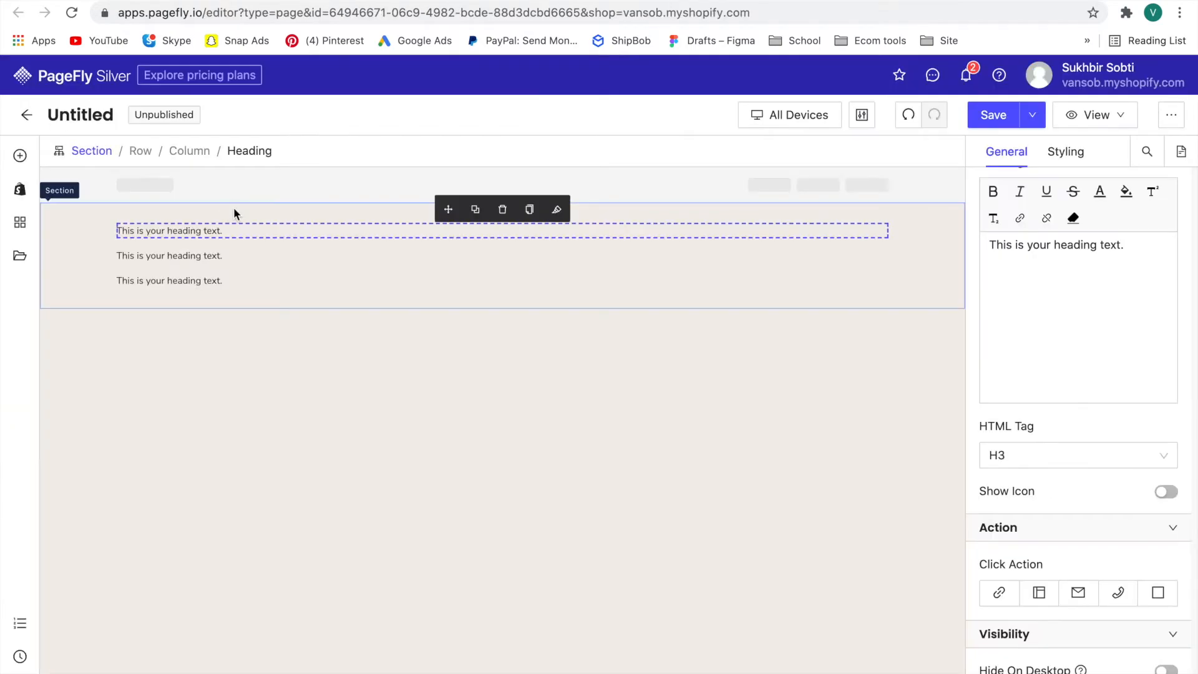
pyautogui.tripleClick(209, 233)
pyautogui.write('DIGITAL AGENCY TITLE')
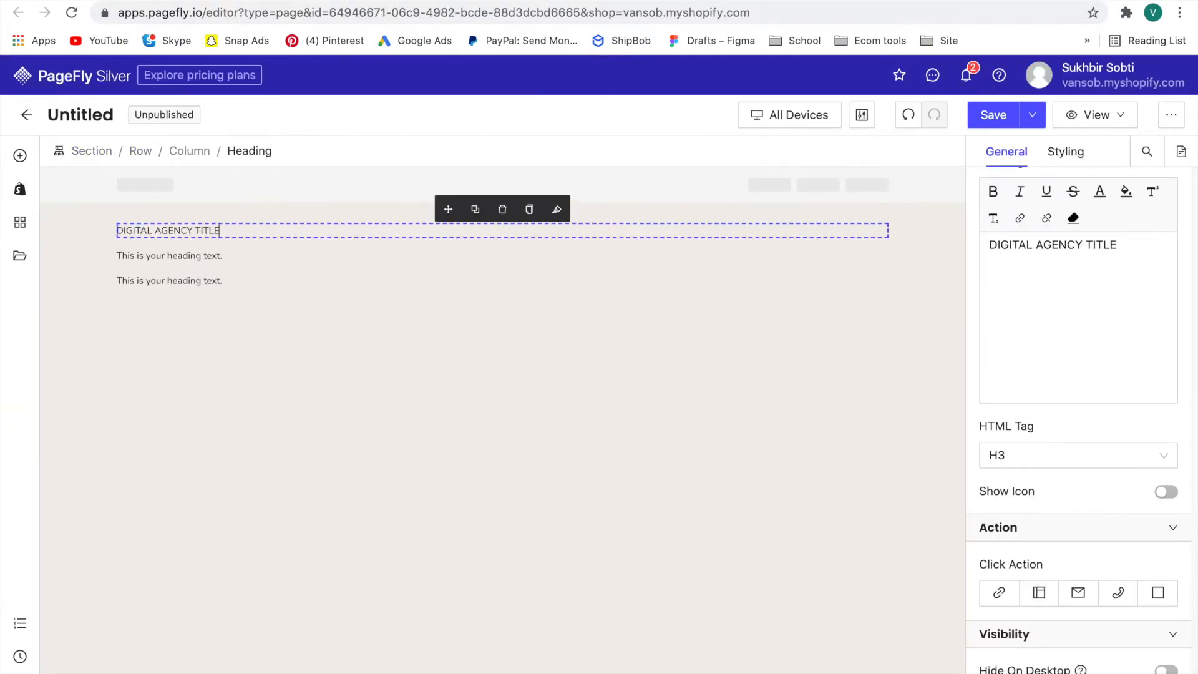
# Step: Copy "Website Design Can Be Complex, Let Us Do The Work For You" from Figma into the second PageFly heading
pyautogui.hotkey('ctrl', 'shift', 'Tab')
pyautogui.doubleClick(397, 329)
pyautogui.hotkey('ctrl', 'c')
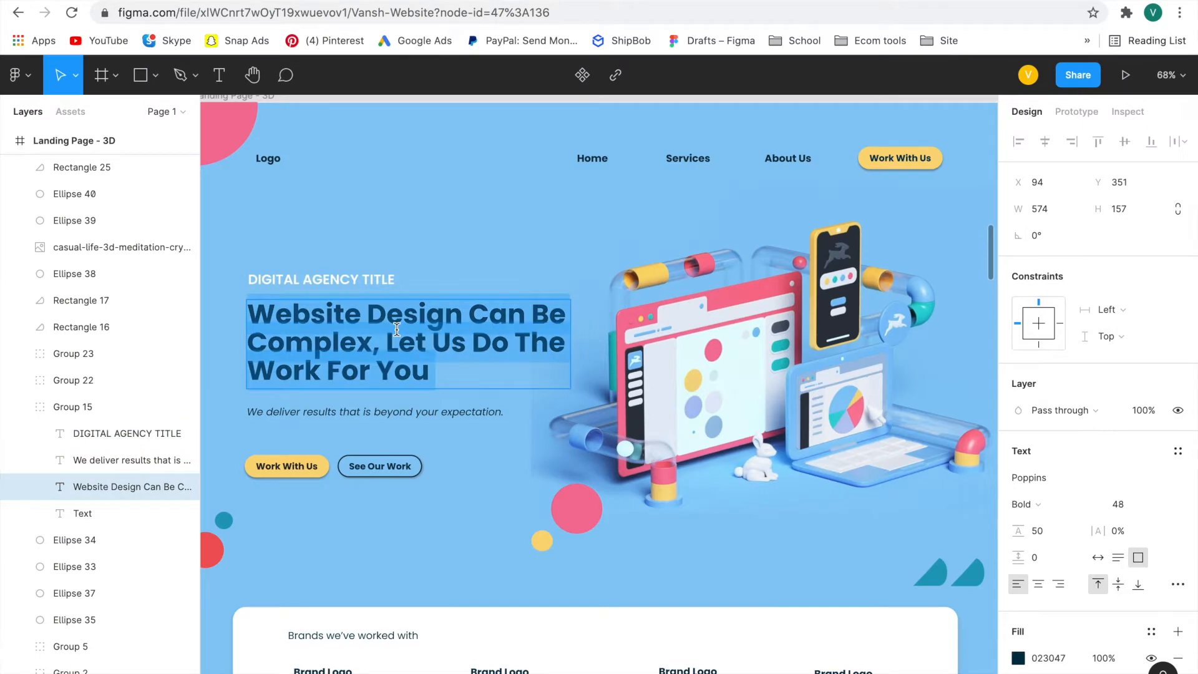
pyautogui.hotkey('ctrl', 'Tab')
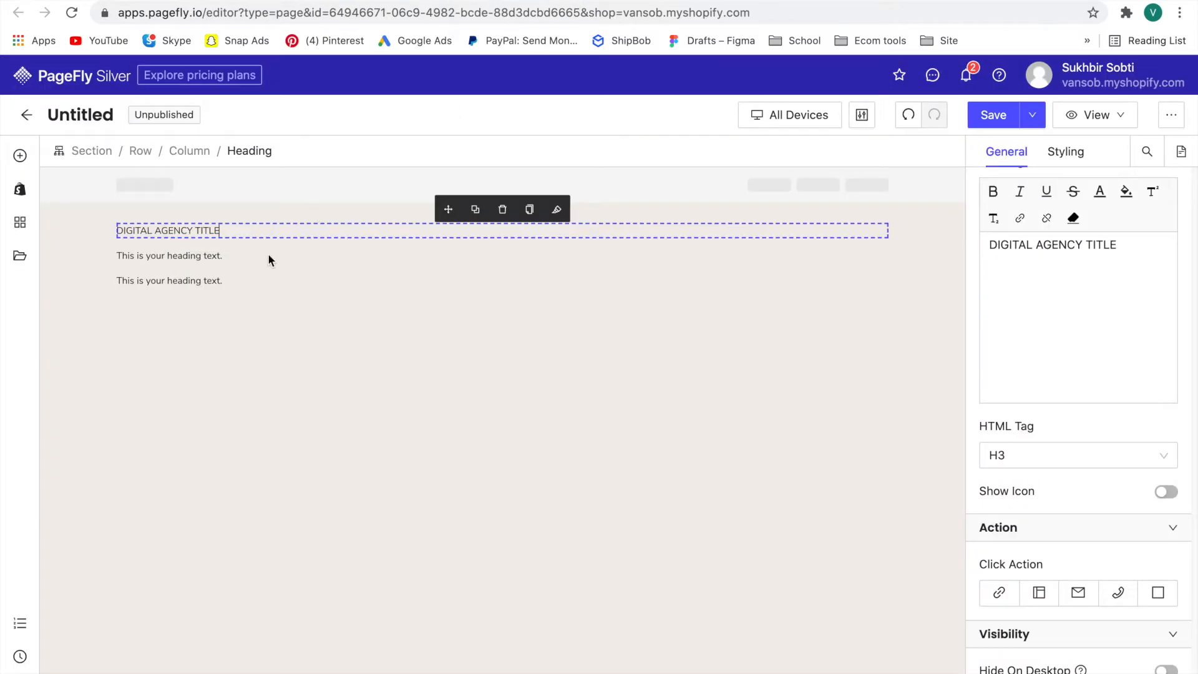
pyautogui.tripleClick(187, 254)
pyautogui.hotkey('ctrl', 'v')
# Step: Copy "We deliver results that is beyond your expectation." from Figma into the third PageFly heading
pyautogui.hotkey('ctrl', 'shift', 'Tab')
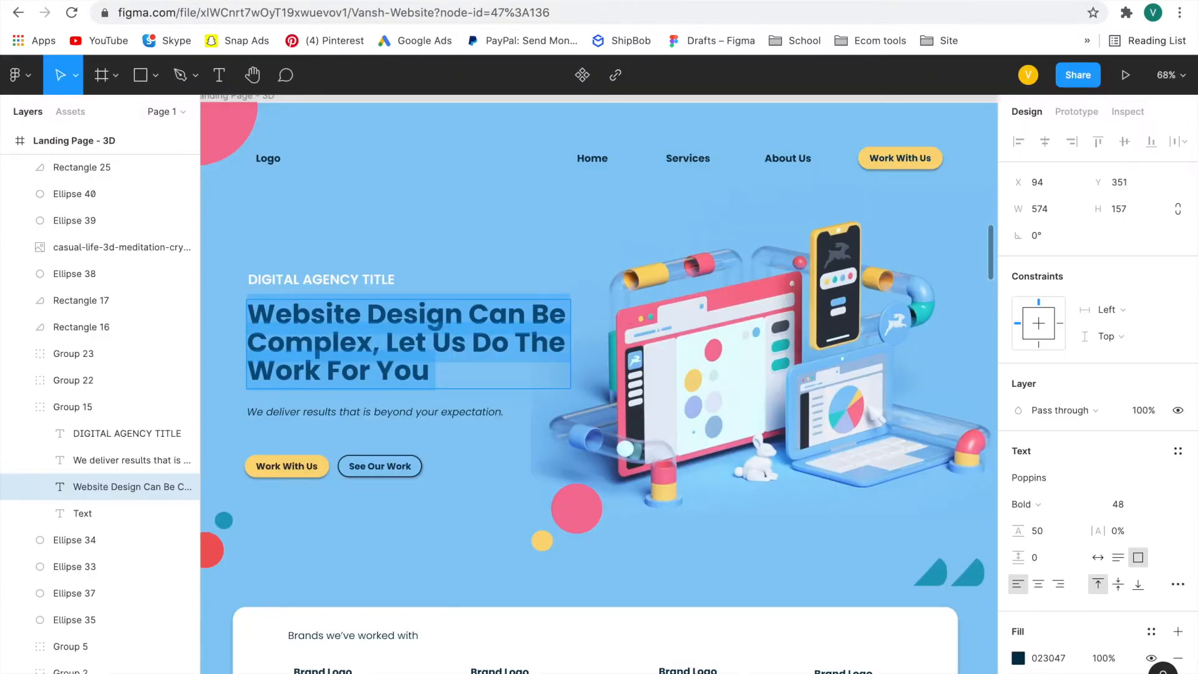
pyautogui.doubleClick(383, 410)
pyautogui.hotkey('ctrl', 'c')
pyautogui.hotkey('ctrl', 'Tab')
pyautogui.tripleClick(187, 280)
pyautogui.hotkey('ctrl', 'v')
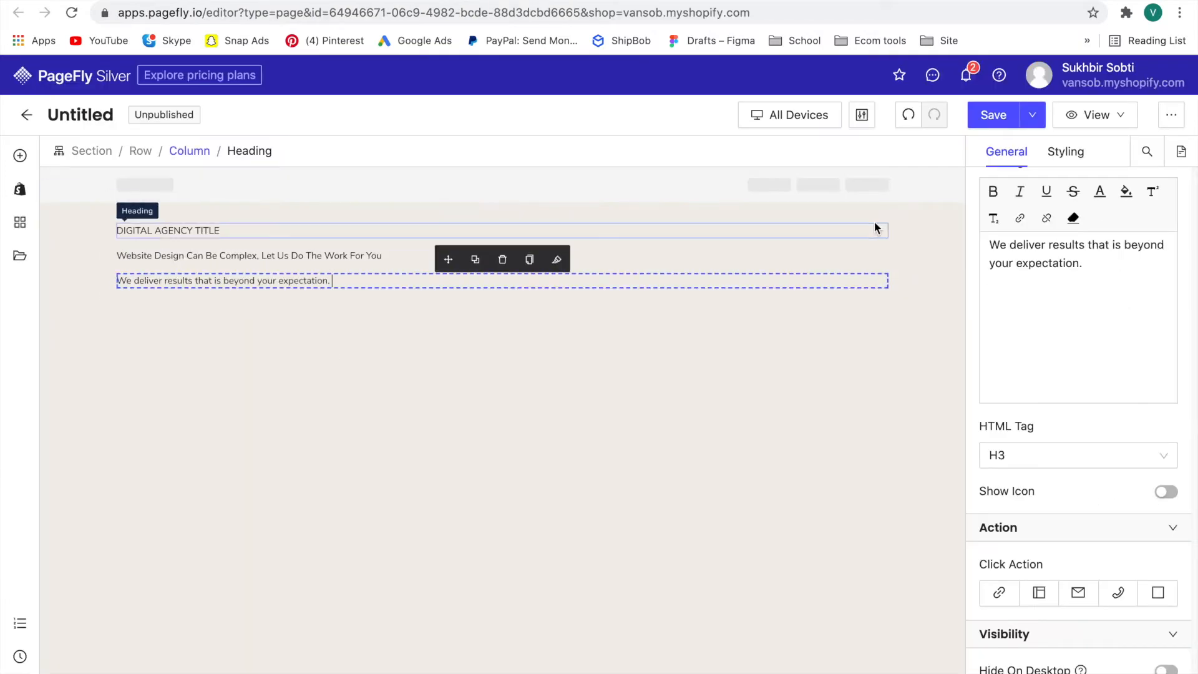
# Step: Add an empty second column to the right of the three headings in the same row
pyautogui.click(893, 245)
pyautogui.click(872, 258)
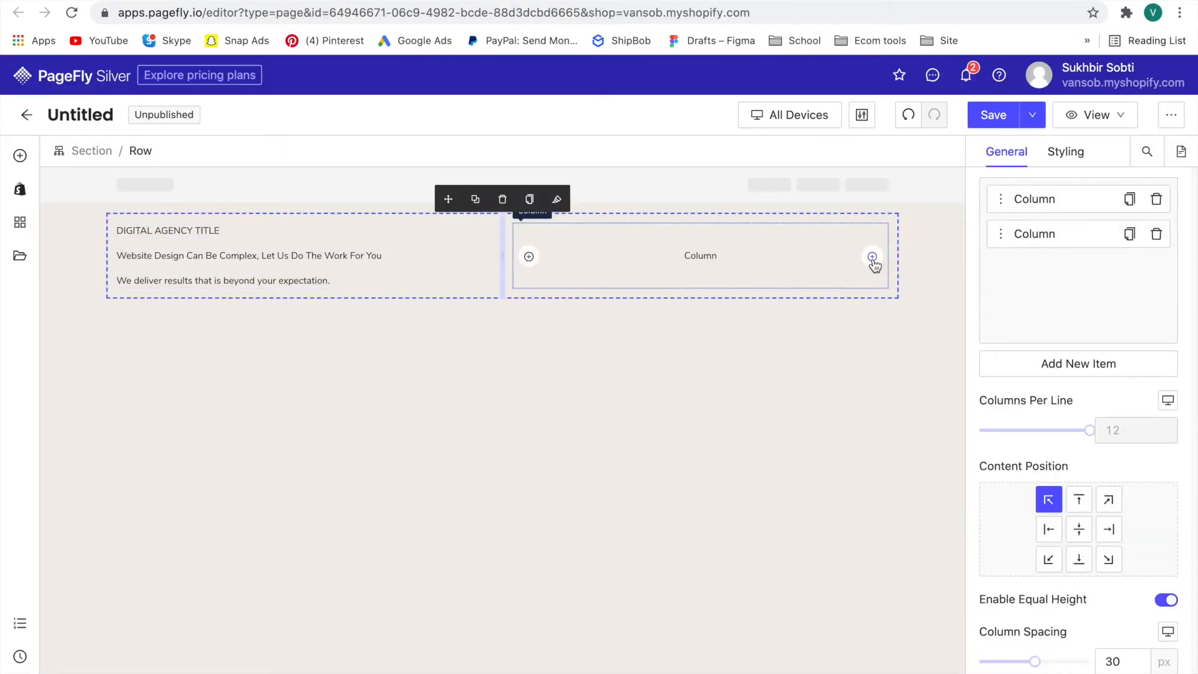
pyautogui.click(822, 351)
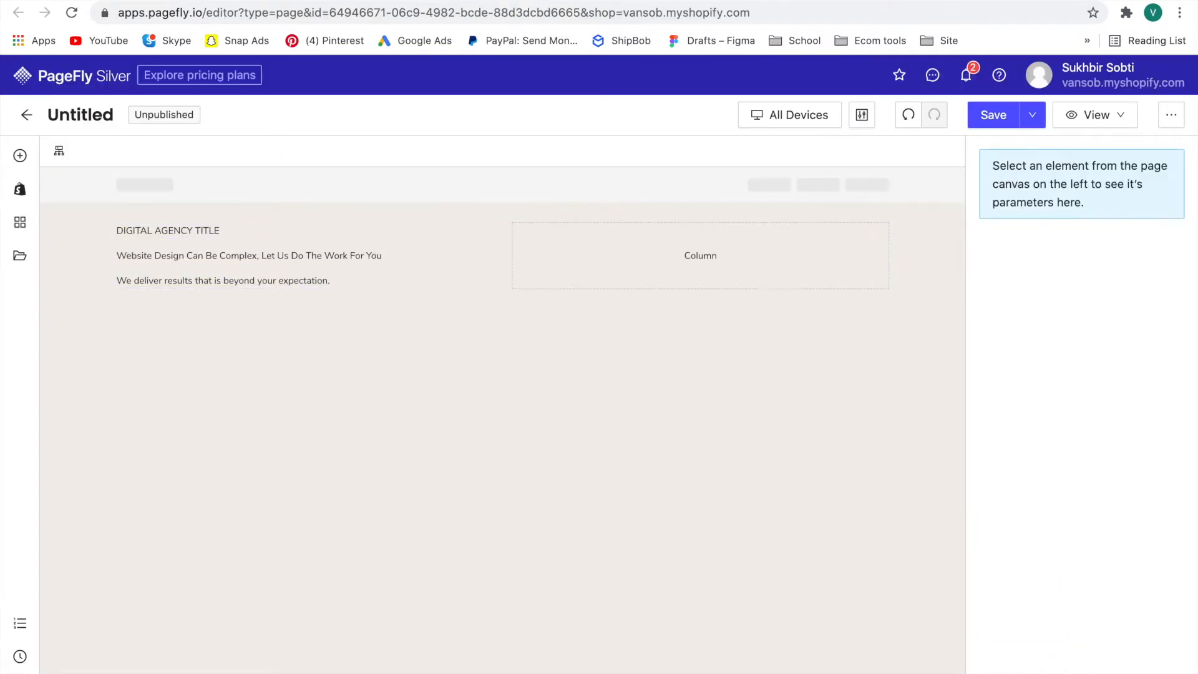
# Step: Place an image element in the empty second column beside the three headings
pyautogui.hotkey('ctrl', 'shift', 'Tab')
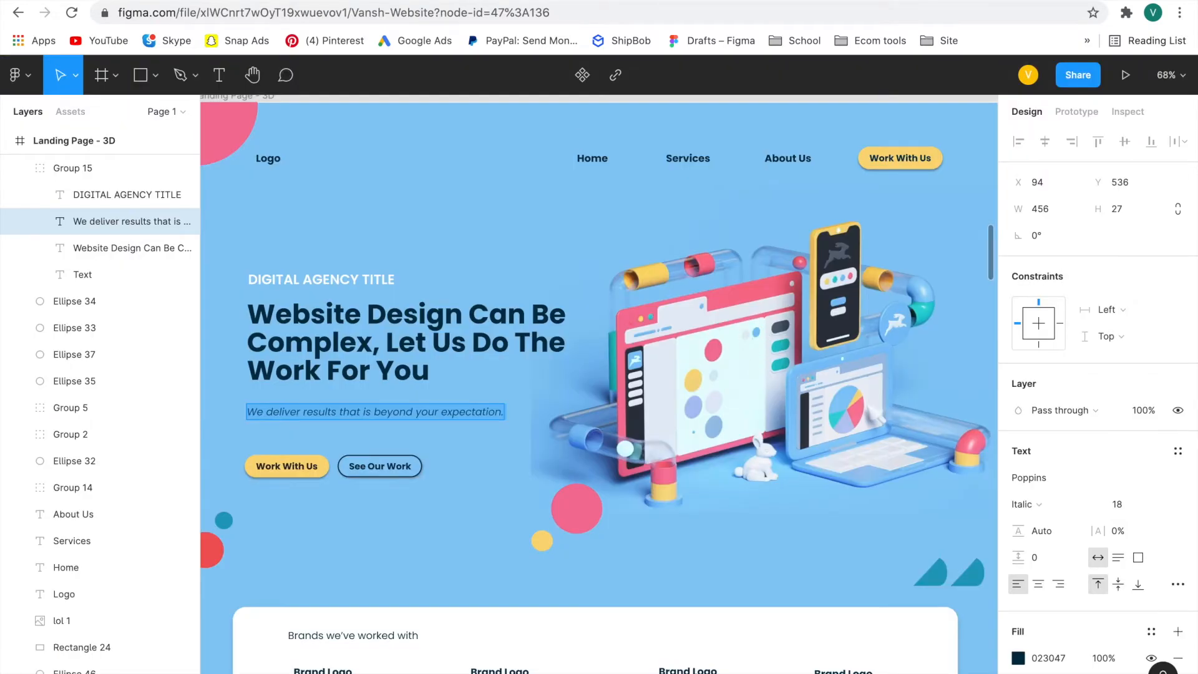
pyautogui.hotkey('ctrl', 'Tab')
pyautogui.click(20, 156)
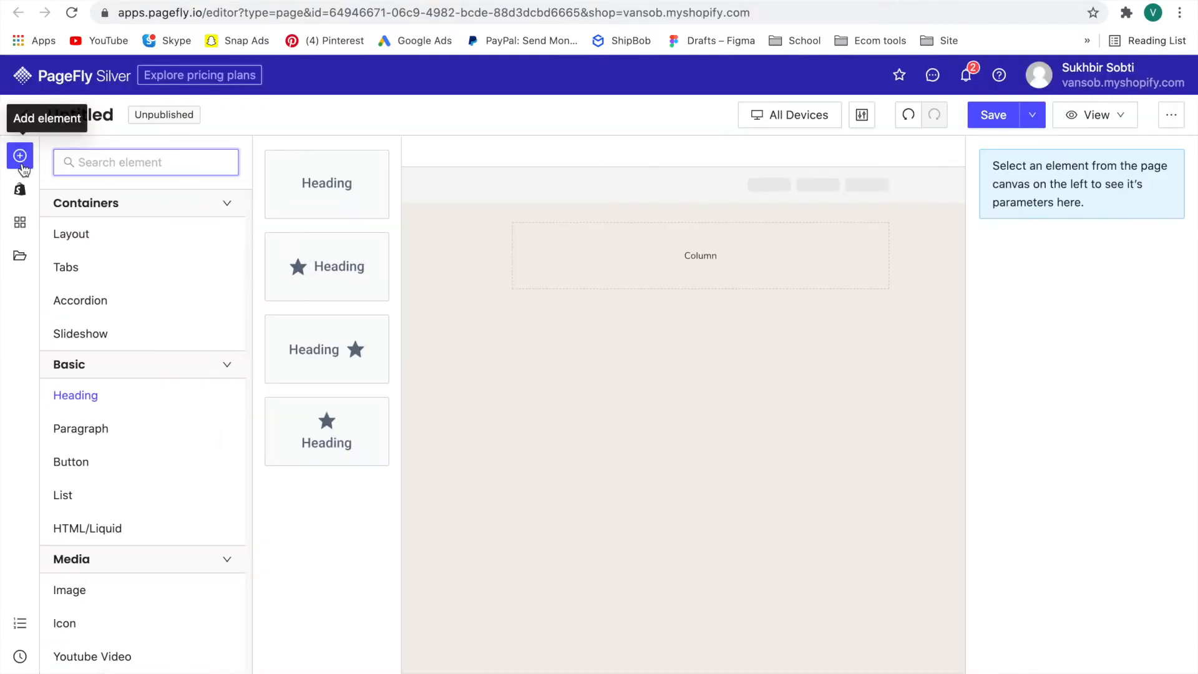
pyautogui.moveTo(116, 593)
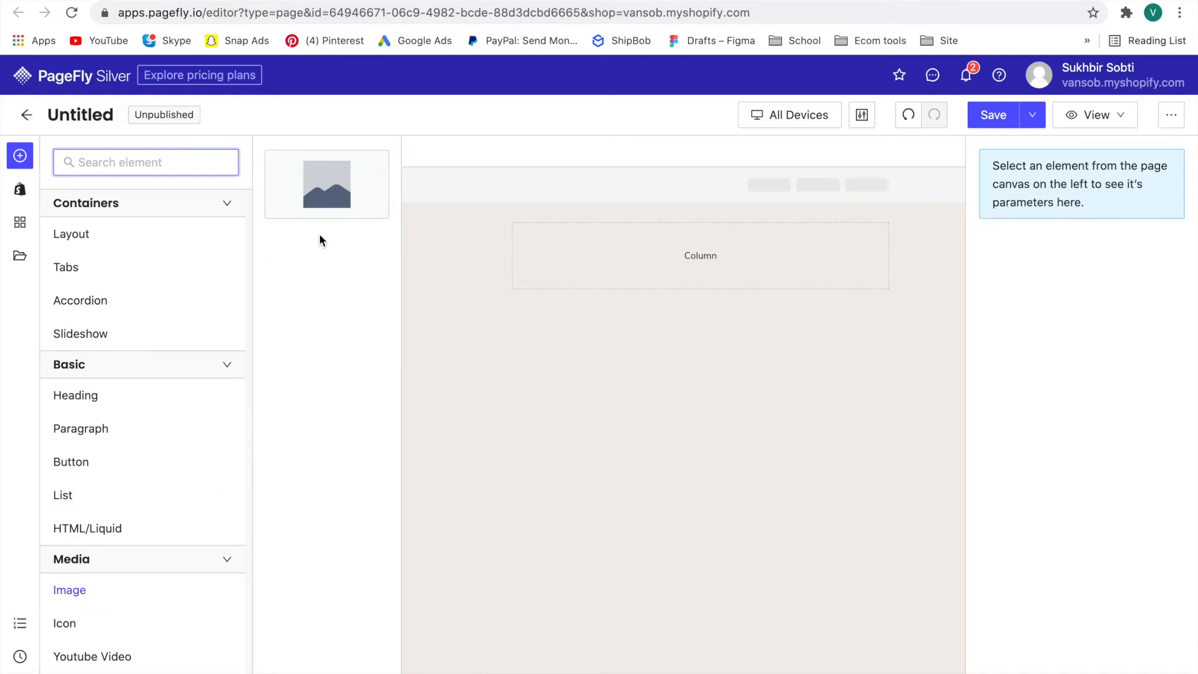
pyautogui.moveTo(323, 190); pyautogui.dragTo(655, 261)
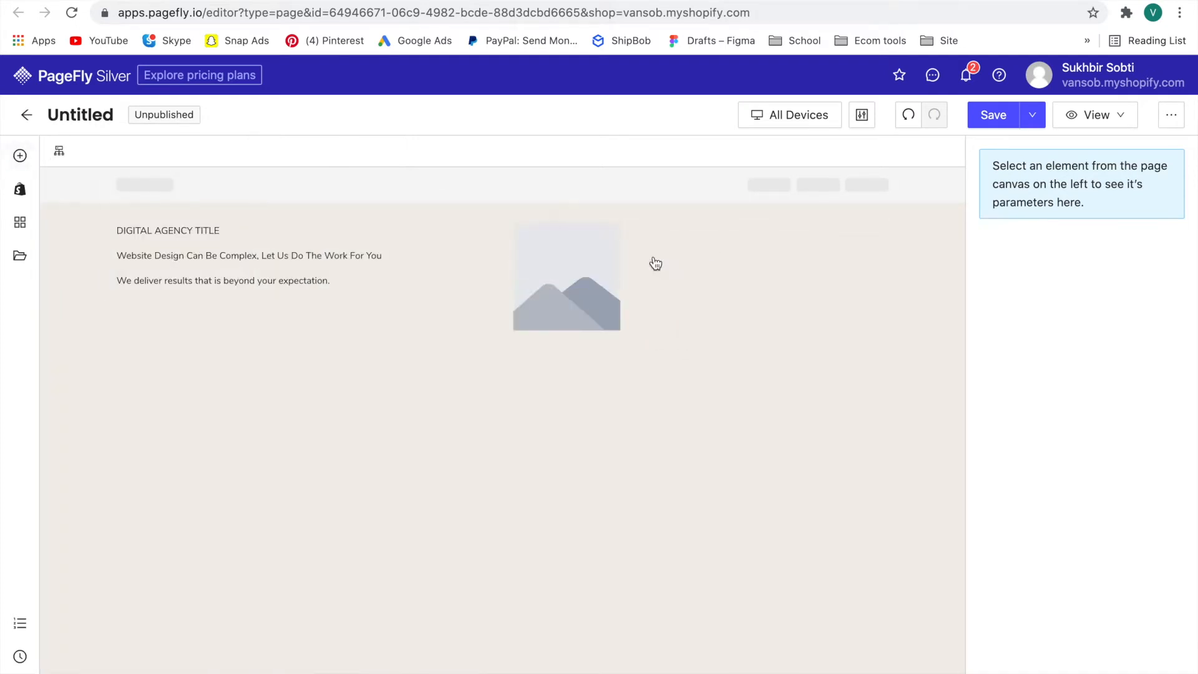
pyautogui.click(678, 416)
# Step: Add a plain button below the third heading and duplicate it so two buttons sit side by side
pyautogui.click(20, 156)
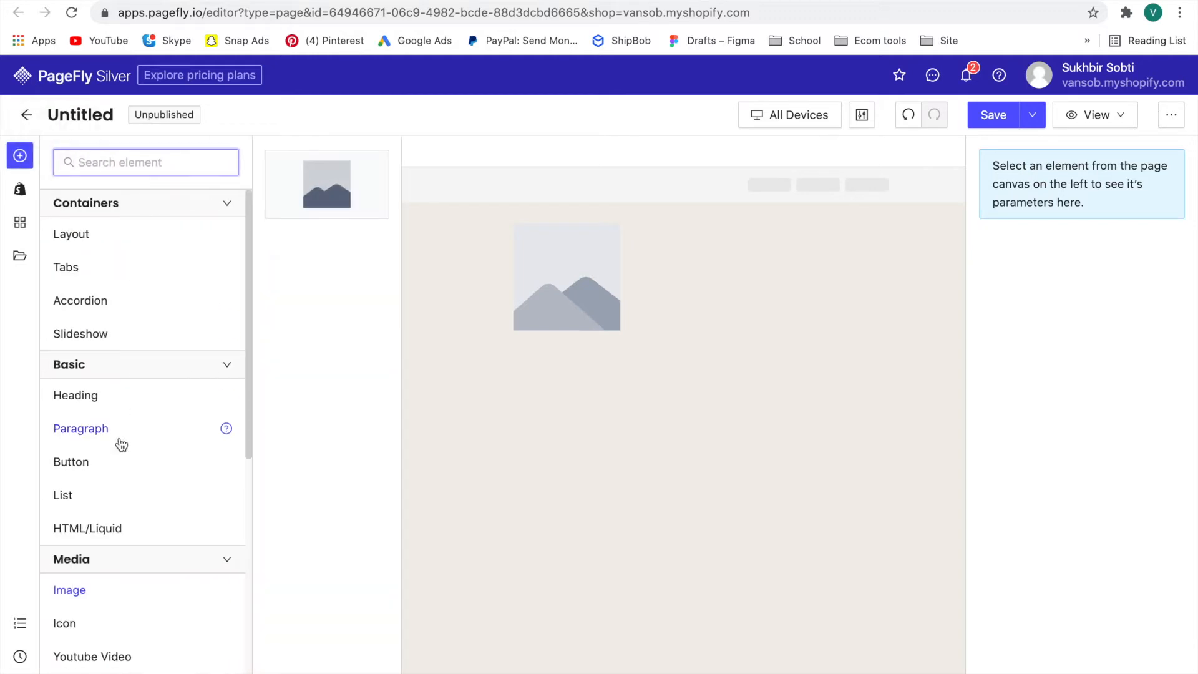
pyautogui.moveTo(88, 462)
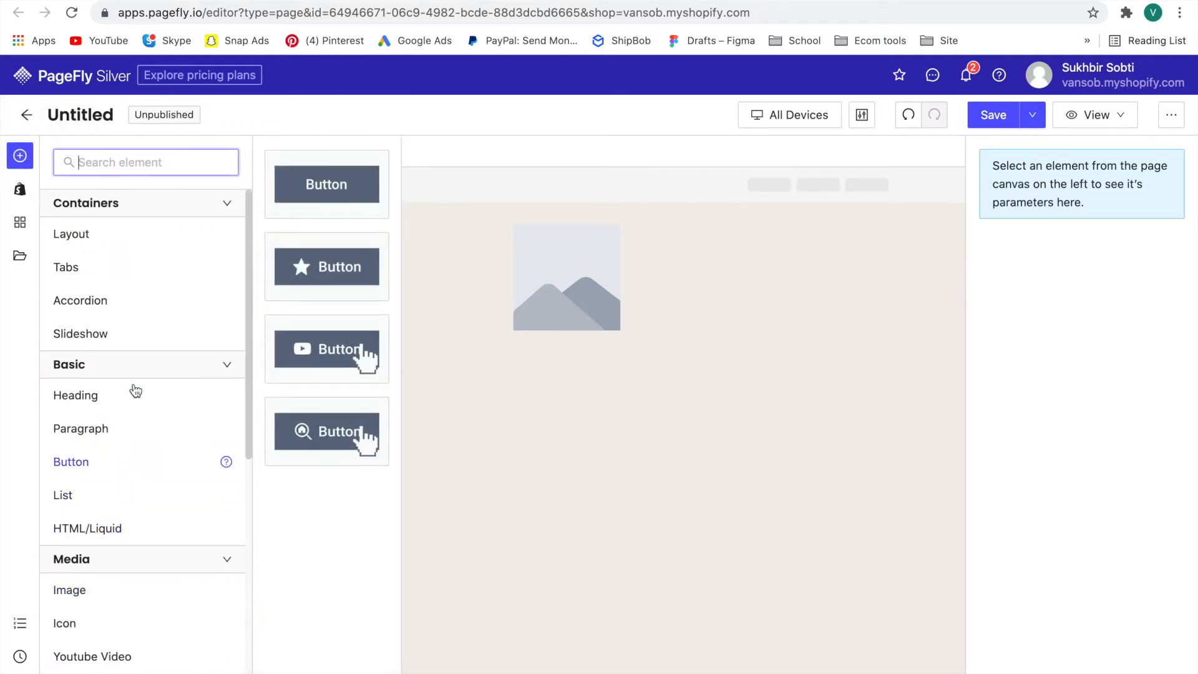
pyautogui.moveTo(404, 246); pyautogui.dragTo(148, 286)
pyautogui.click(126, 284)
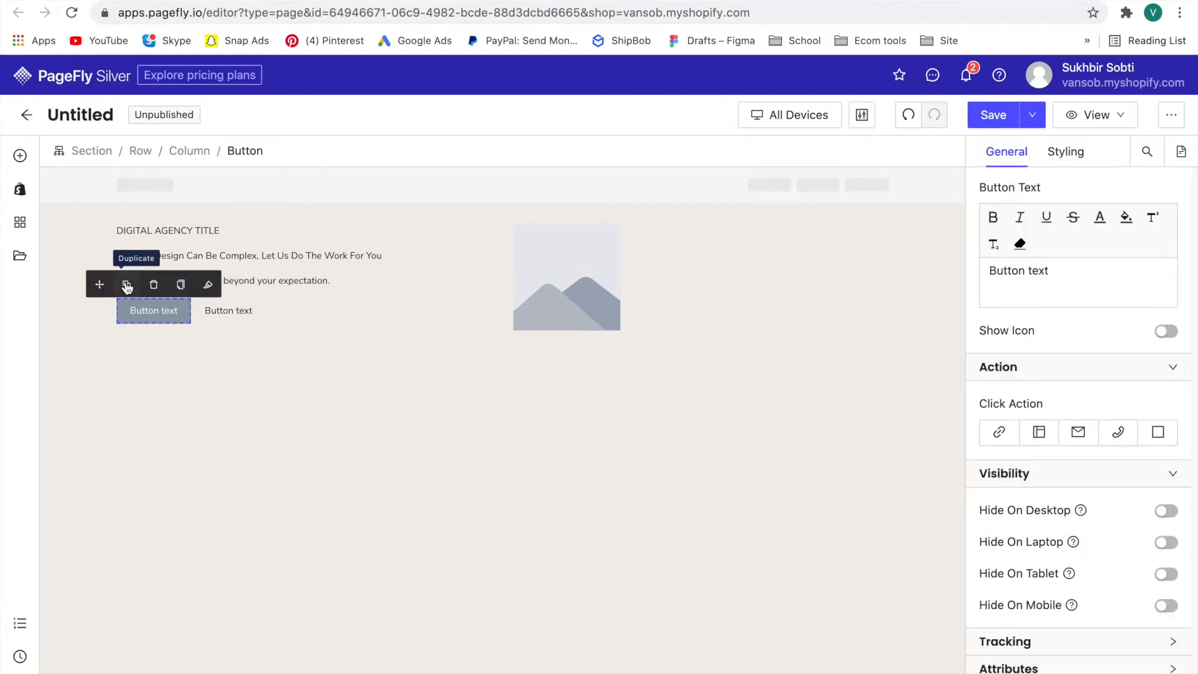
pyautogui.click(213, 335)
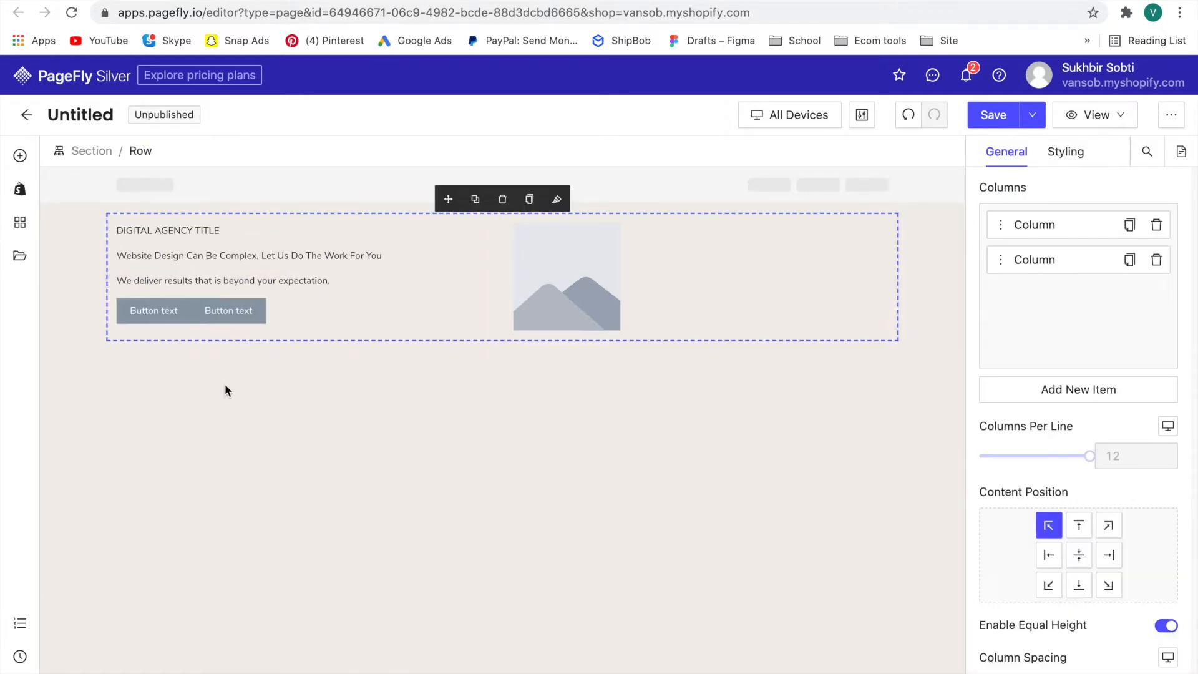
pyautogui.click(225, 385)
# Step: Switch to Figma and export the hero's 3D device illustration as a 1x PNG
pyautogui.click(867, 297)
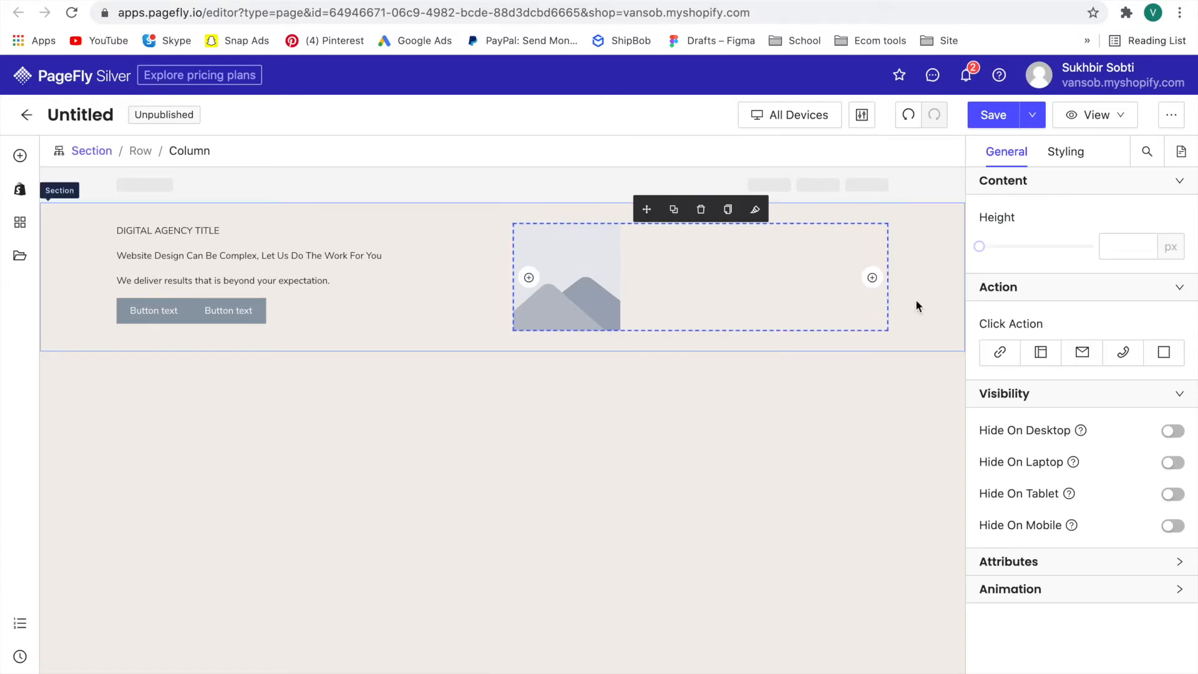
pyautogui.click(916, 298)
pyautogui.hotkey('ctrl', 'Tab')
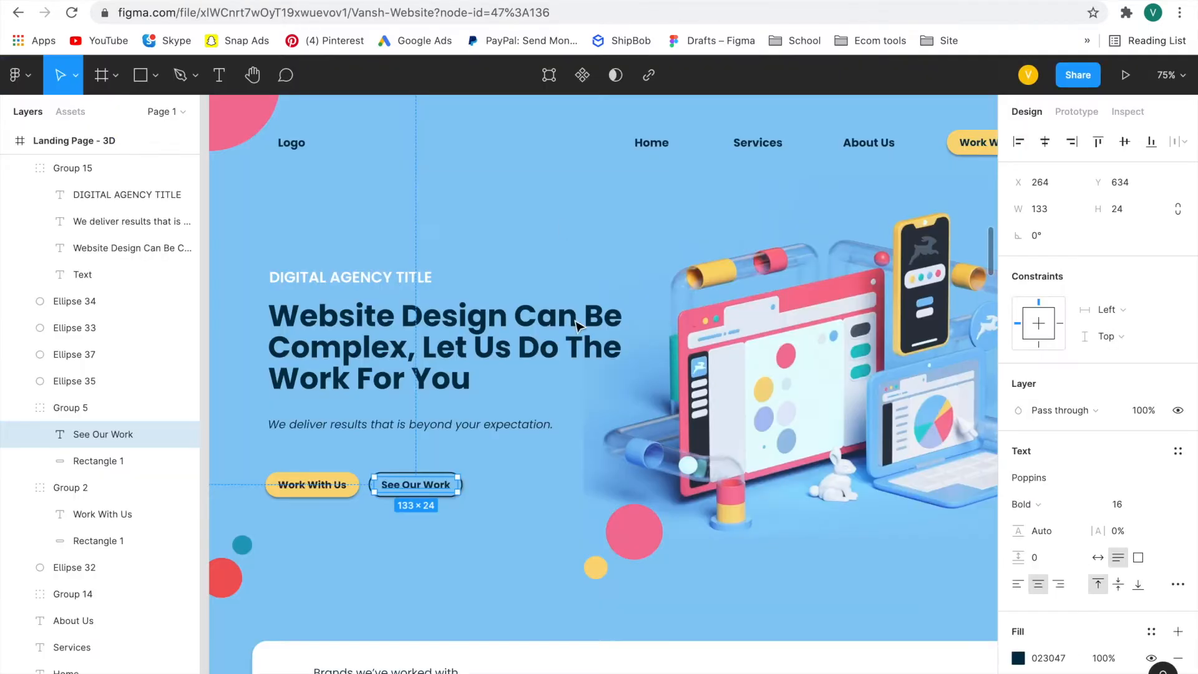
pyautogui.hscroll(2, 583, 299)
pyautogui.scroll(3, 790, 382)
pyautogui.hscroll(-3, 789, 382)
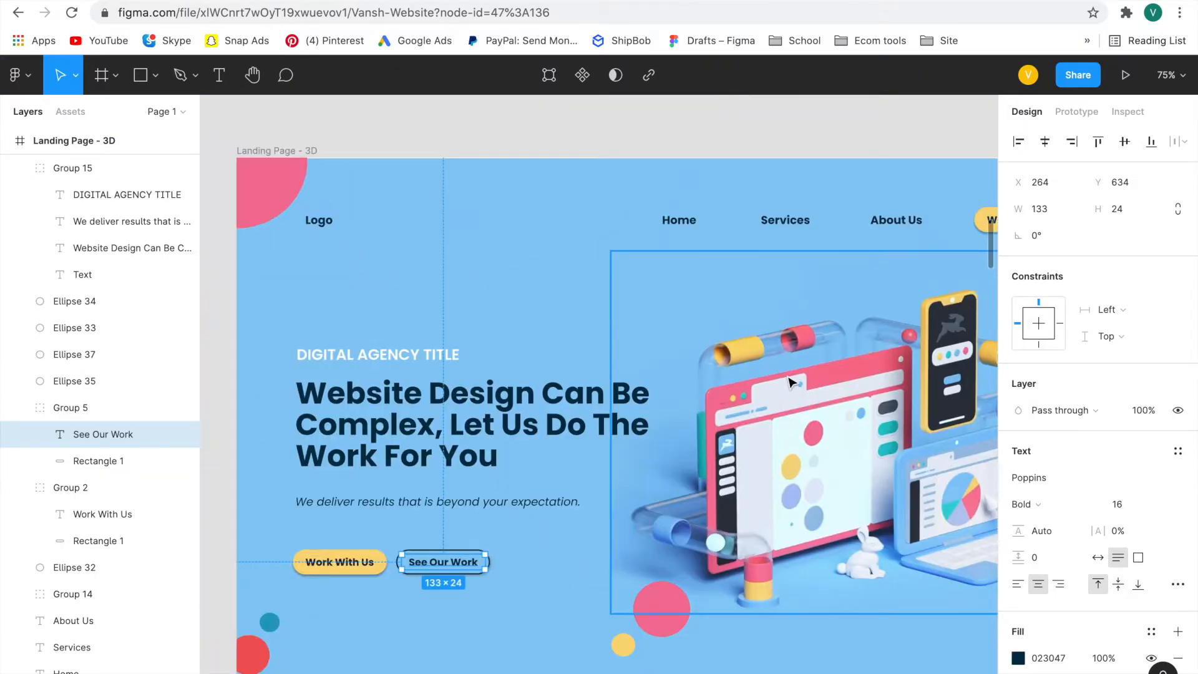
pyautogui.click(789, 382)
pyautogui.hscroll(3, 789, 382)
pyautogui.scroll(-1, 790, 382)
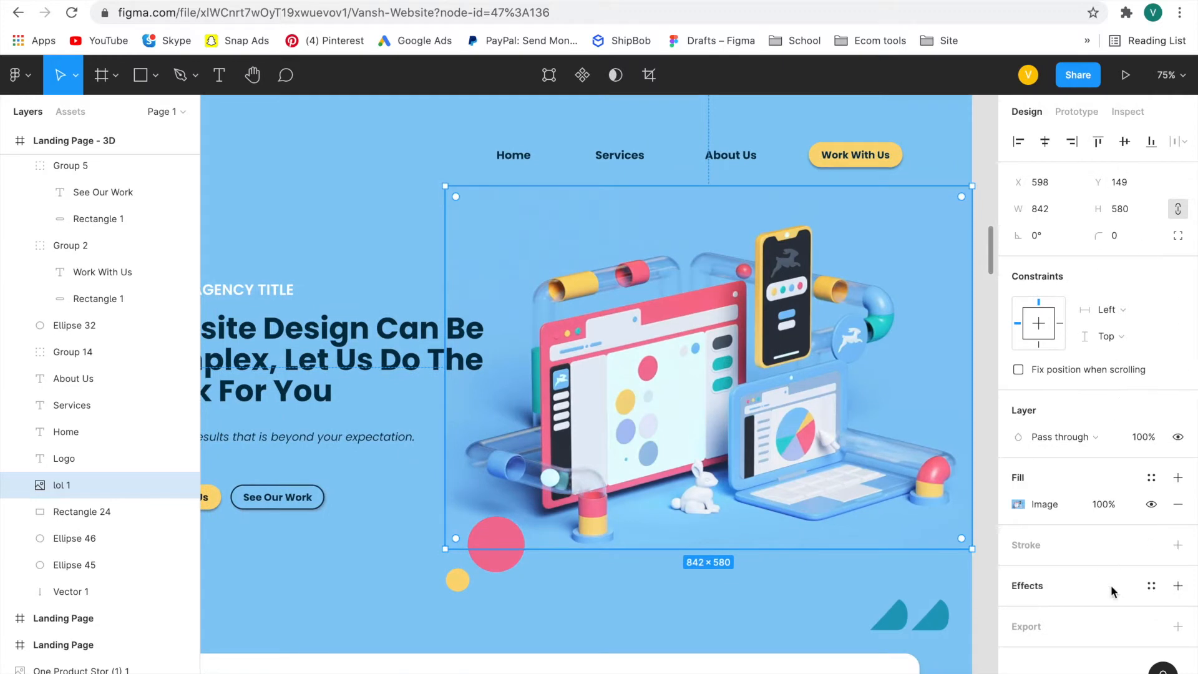
pyautogui.click(1178, 626)
pyautogui.scroll(-2, 1161, 627)
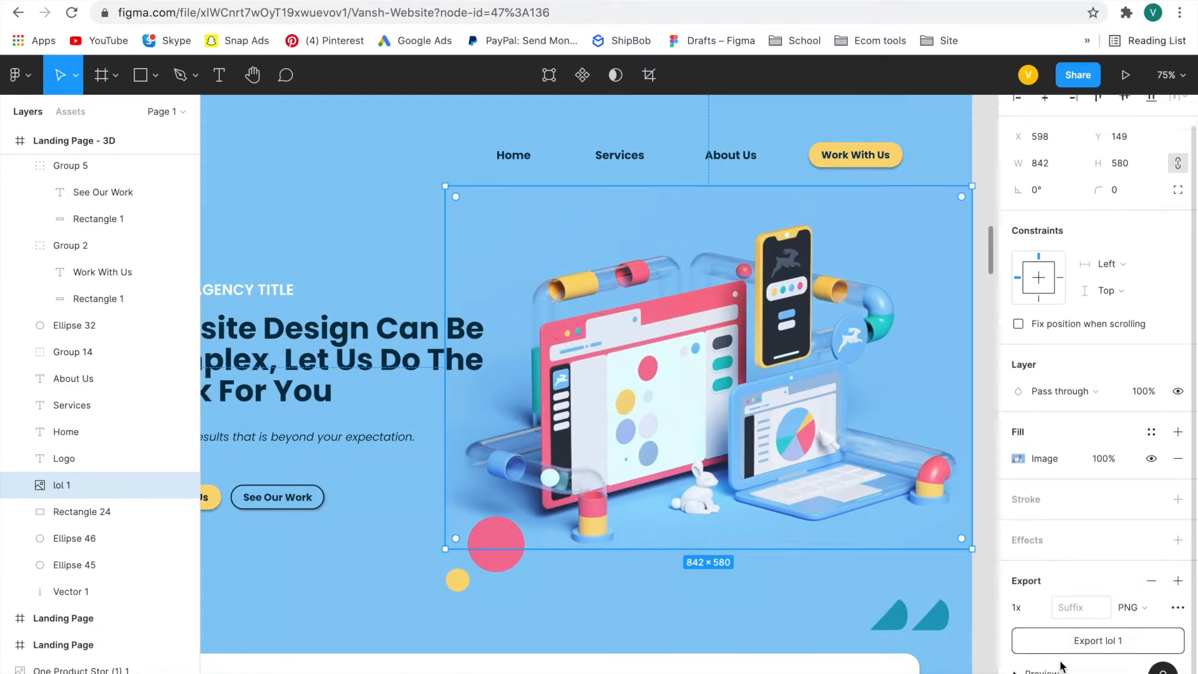
pyautogui.click(1073, 616)
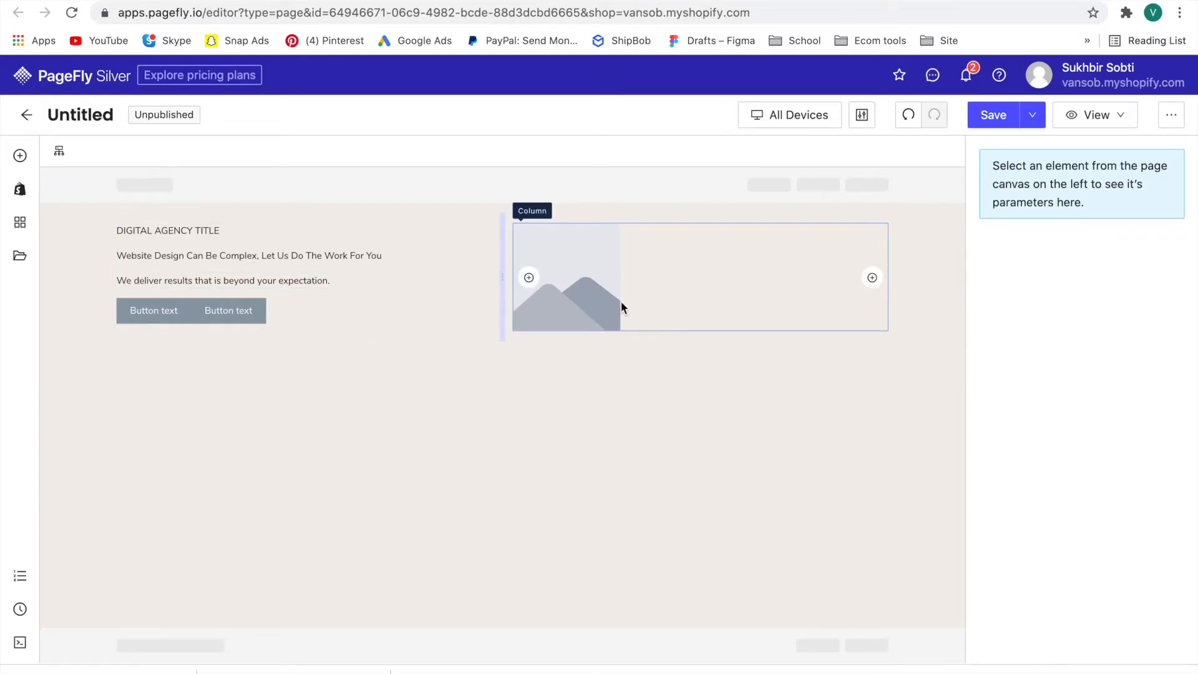
# Step: In PageFly, upload lol 1.png from the computer and use it as the second column's image
pyautogui.click(621, 304)
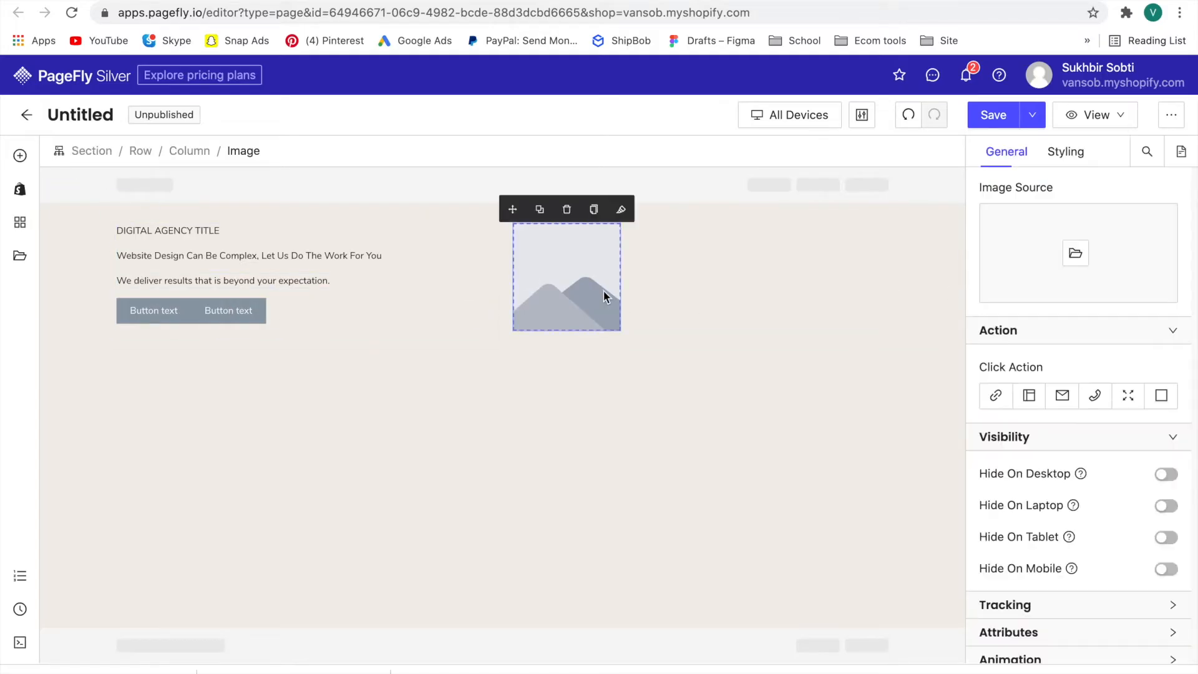
pyautogui.click(1072, 249)
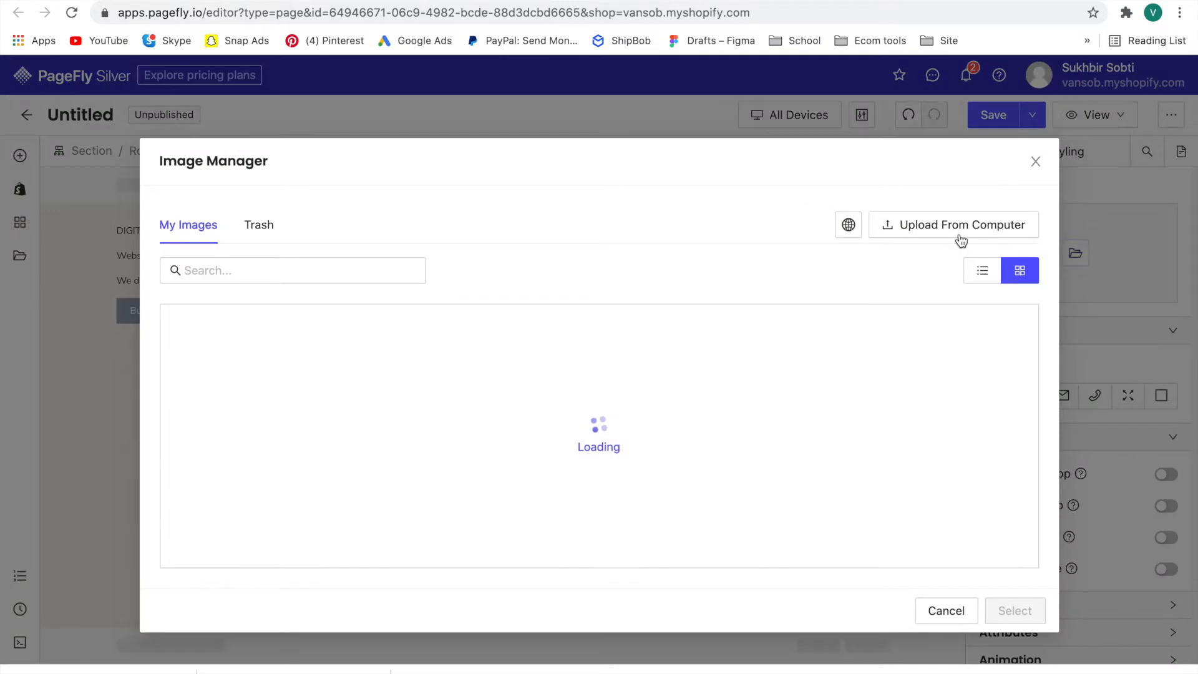
pyautogui.click(961, 240)
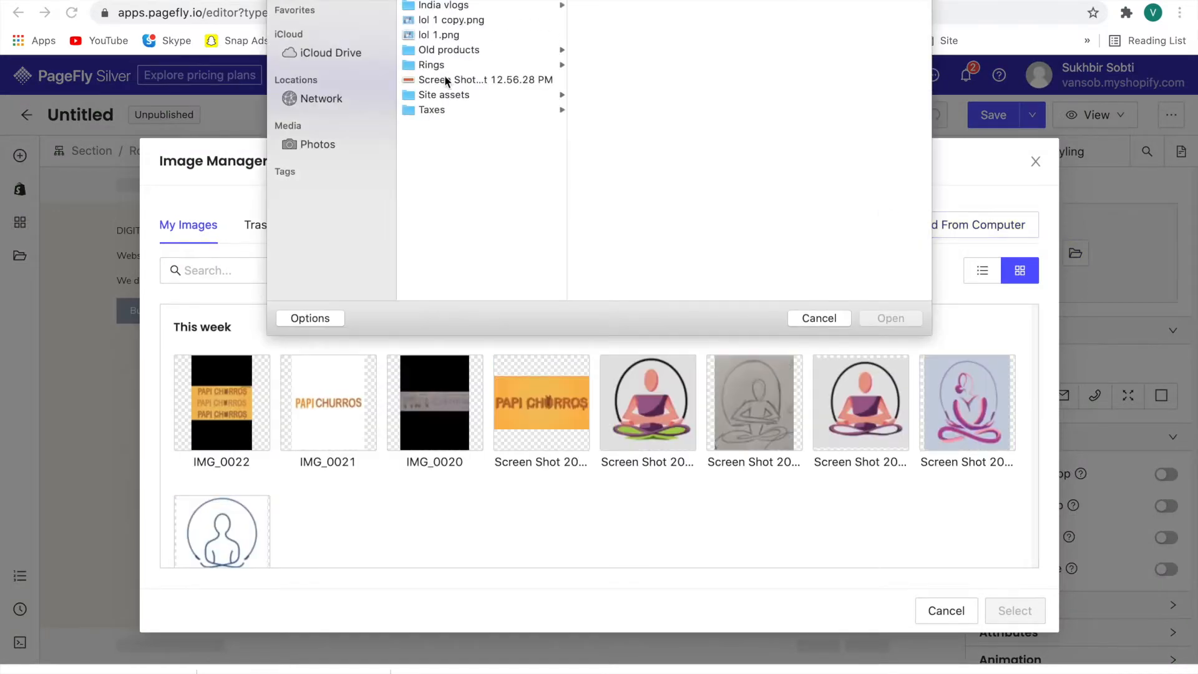
pyautogui.click(450, 36)
pyautogui.click(881, 321)
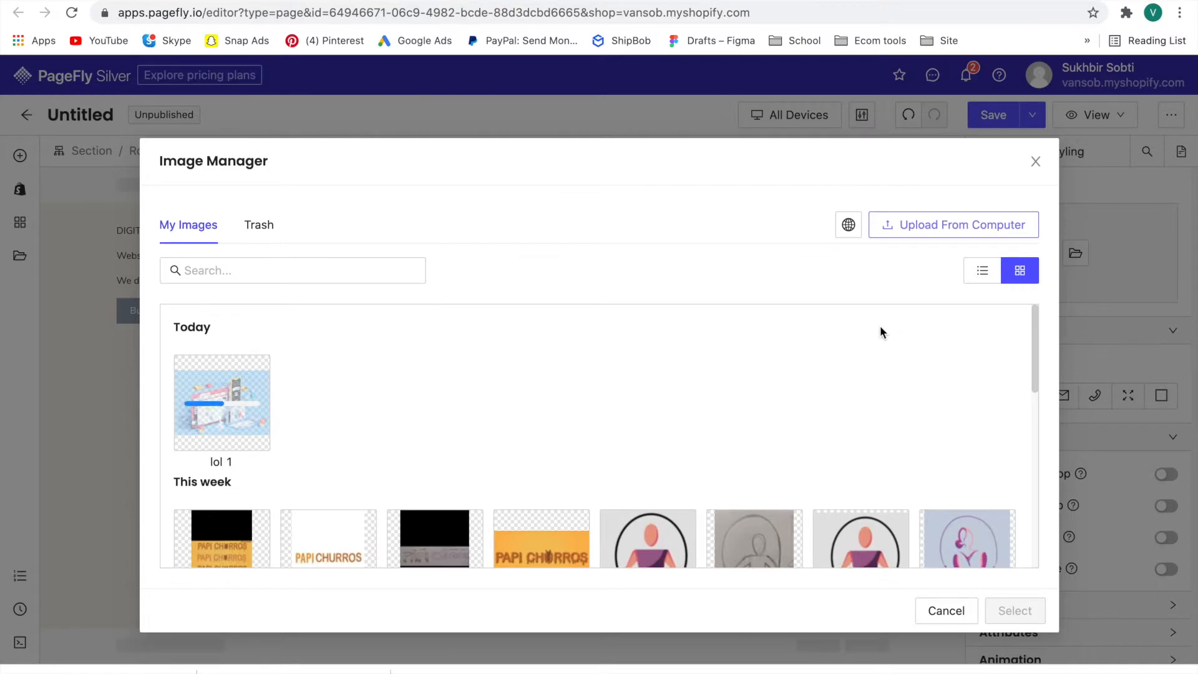
pyautogui.click(1004, 609)
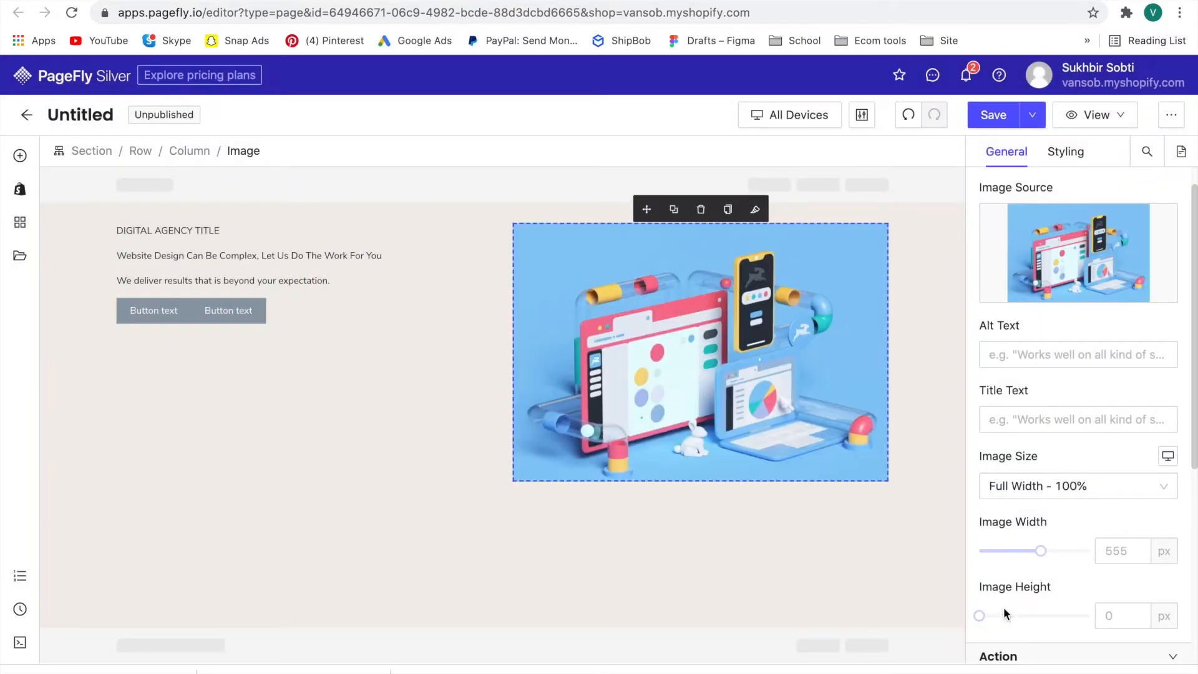
# Step: Set the border radius of the first button to 20 px on all corners
pyautogui.click(163, 304)
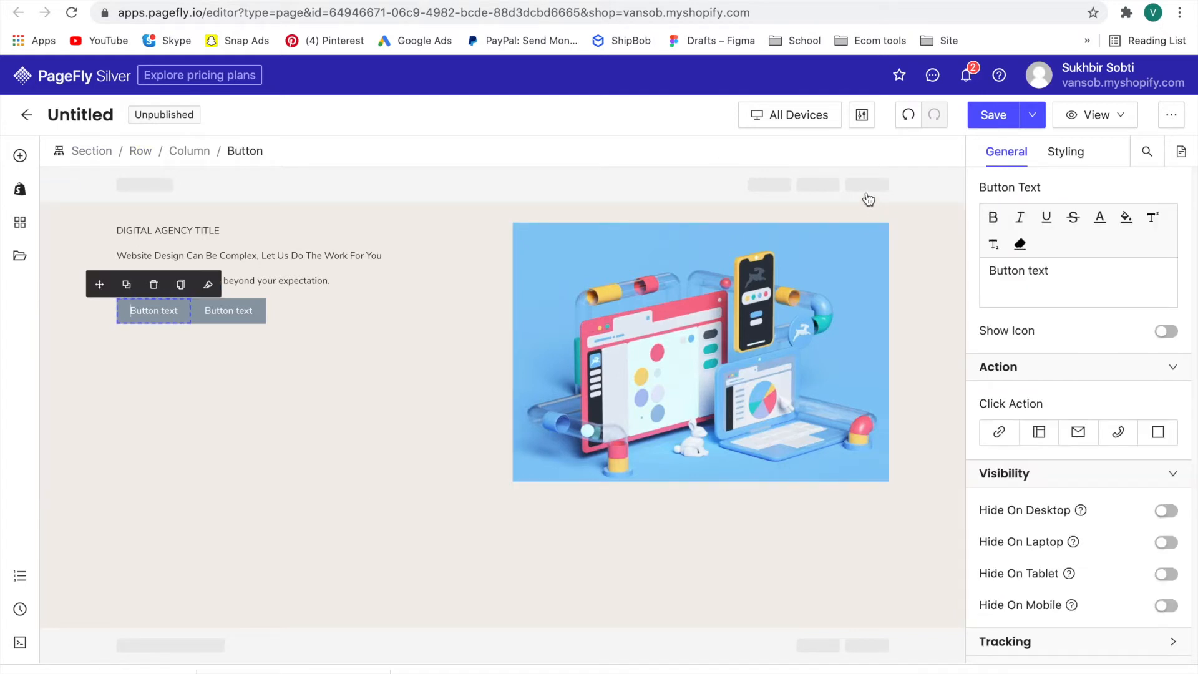
pyautogui.click(1057, 161)
pyautogui.scroll(-5, 1083, 337)
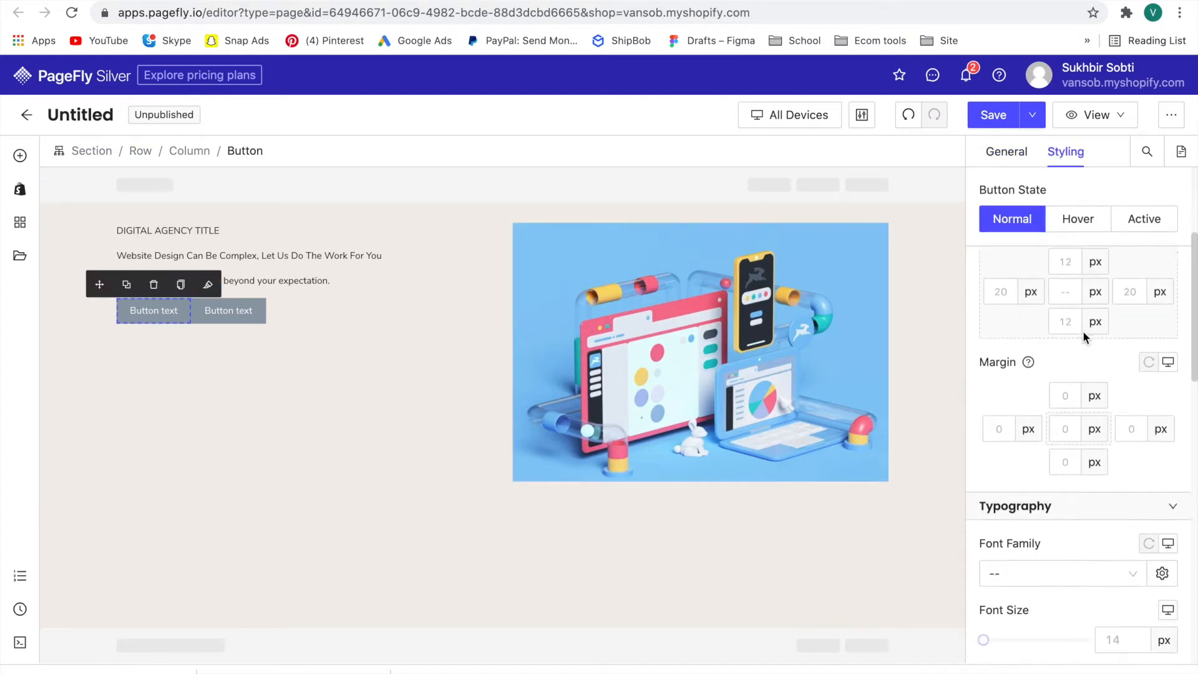
pyautogui.scroll(-10, 1084, 338)
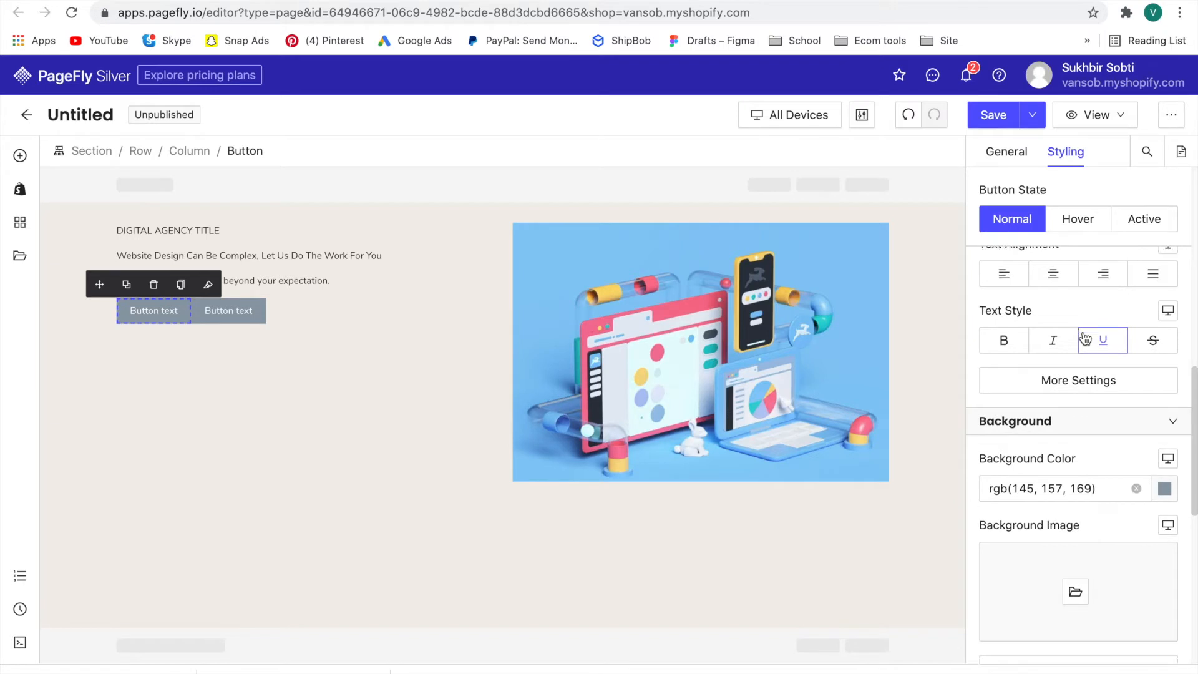
pyautogui.click(1085, 338)
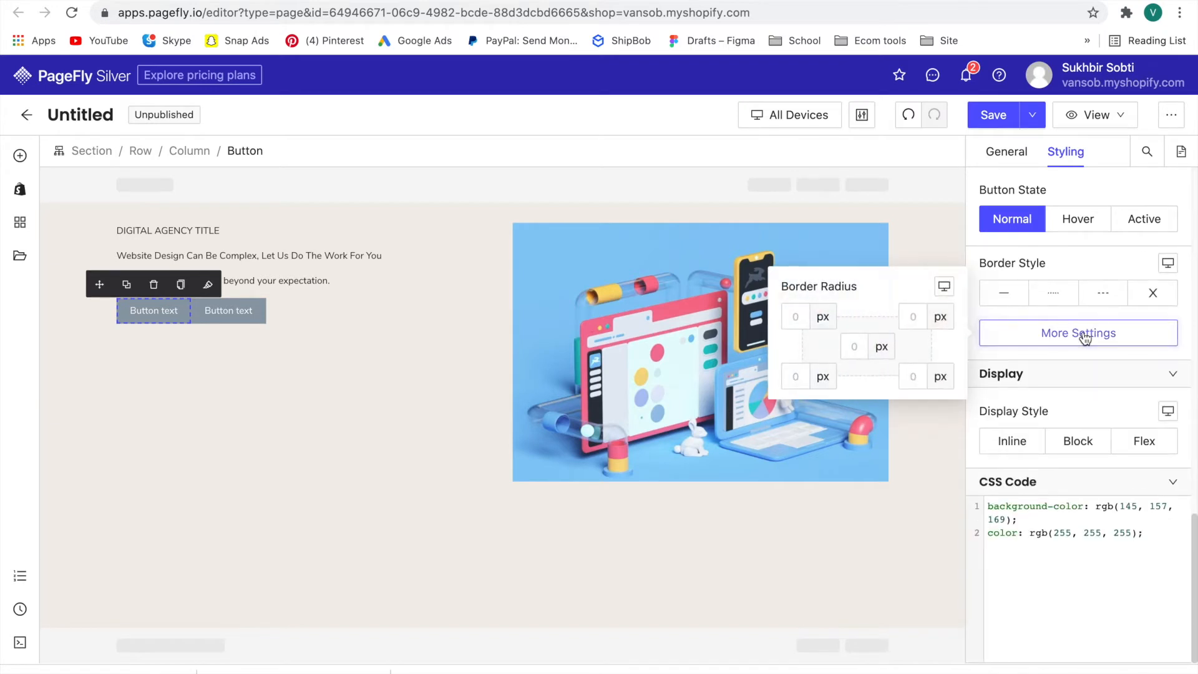
pyautogui.click(857, 346)
pyautogui.write('20')
# Step: Check the Work With Us button in Figma and set the first PageFly button's left and right padding to 30 px
pyautogui.click(336, 485)
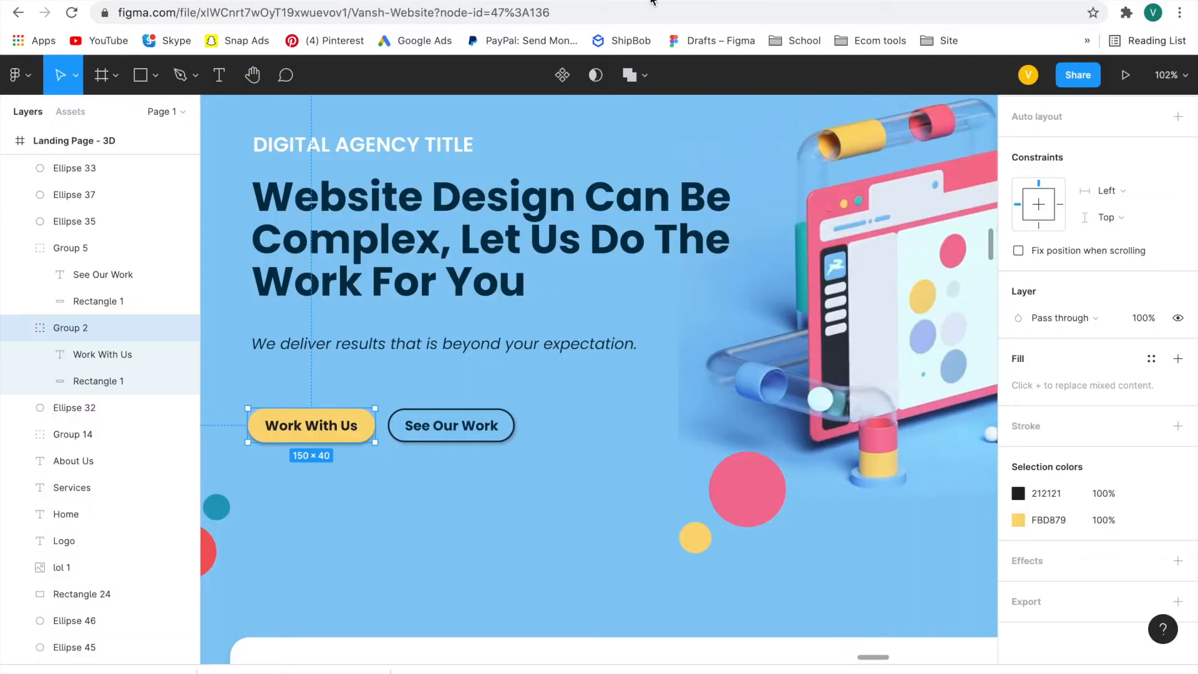
pyautogui.click(652, 2)
pyautogui.click(153, 311)
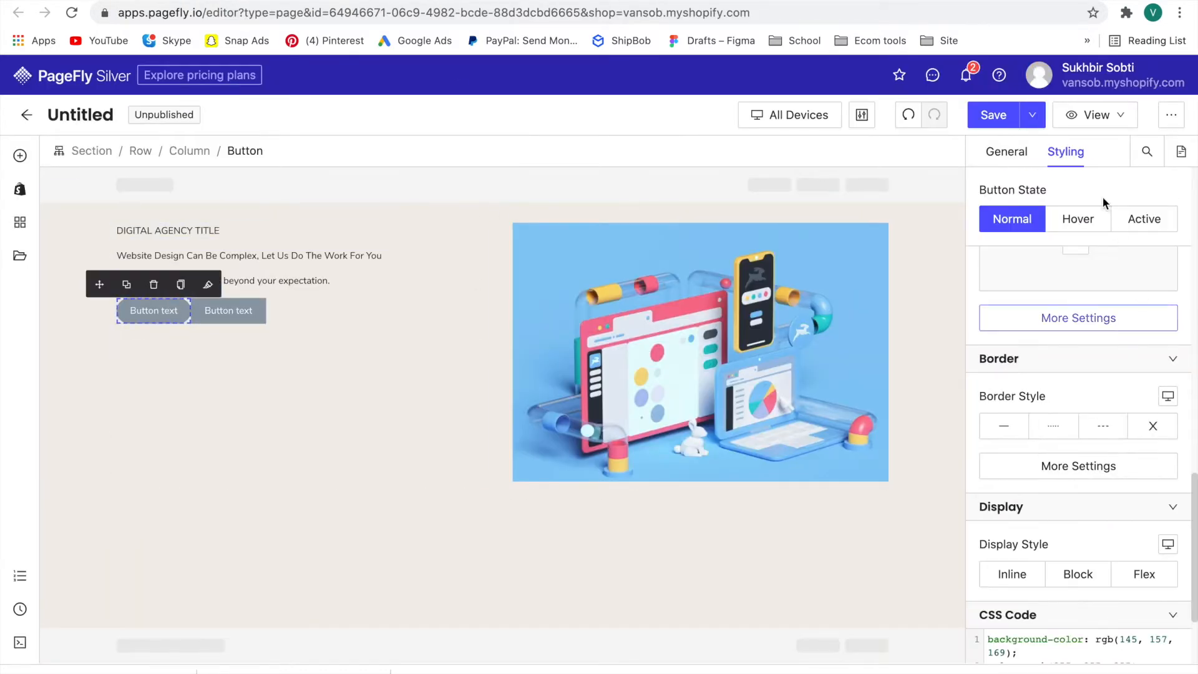
pyautogui.scroll(10, 1081, 521)
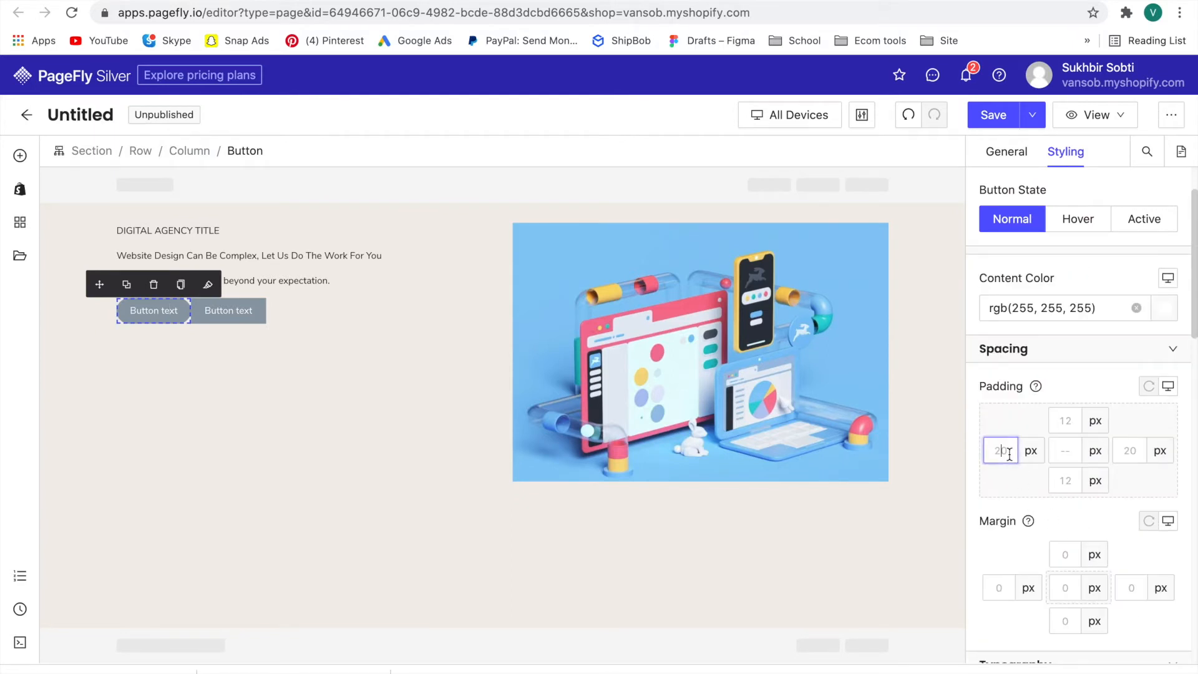
pyautogui.write('40')
pyautogui.press('BackSpace')
pyautogui.press('BackSpace')
pyautogui.write('30')
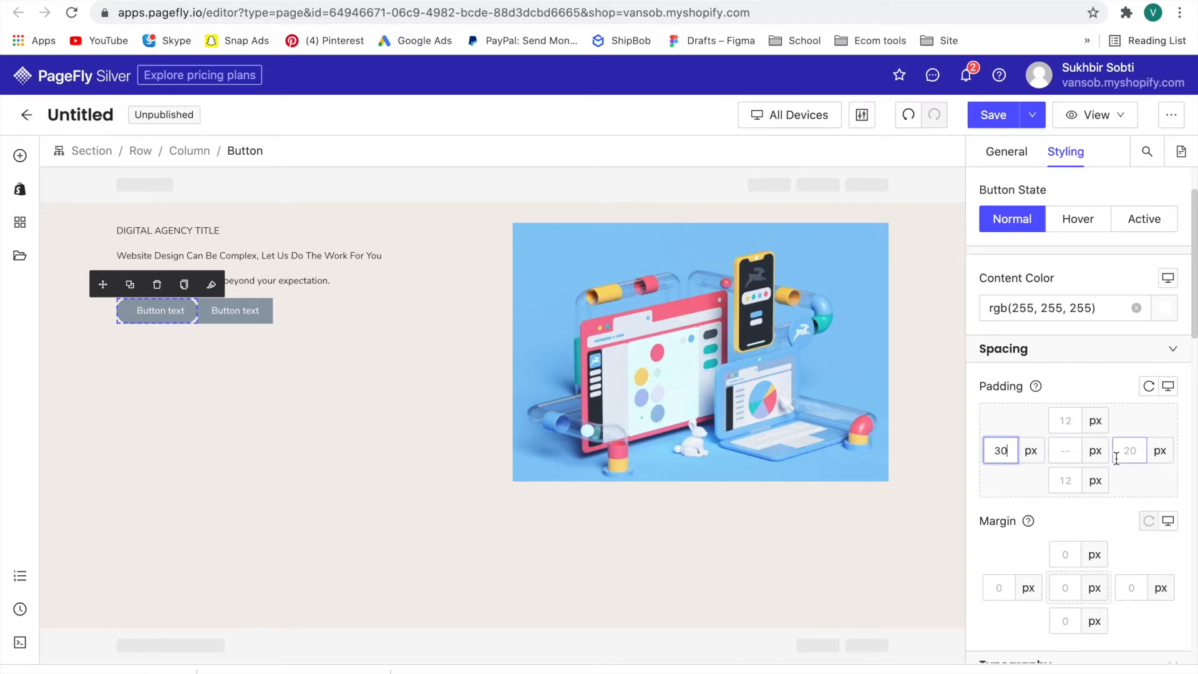
pyautogui.write('30')
pyautogui.hotkey('ctrl', 'Tab')
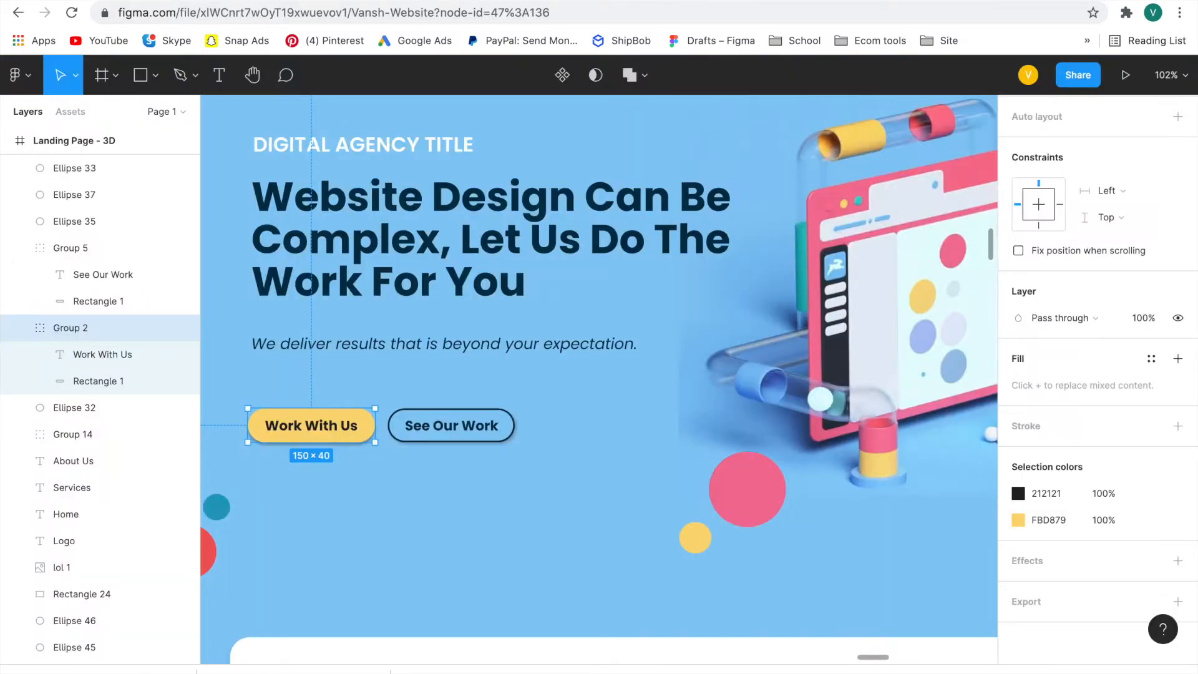
pyautogui.hotkey('ctrl', 'shift', 'Tab')
pyautogui.click(368, 338)
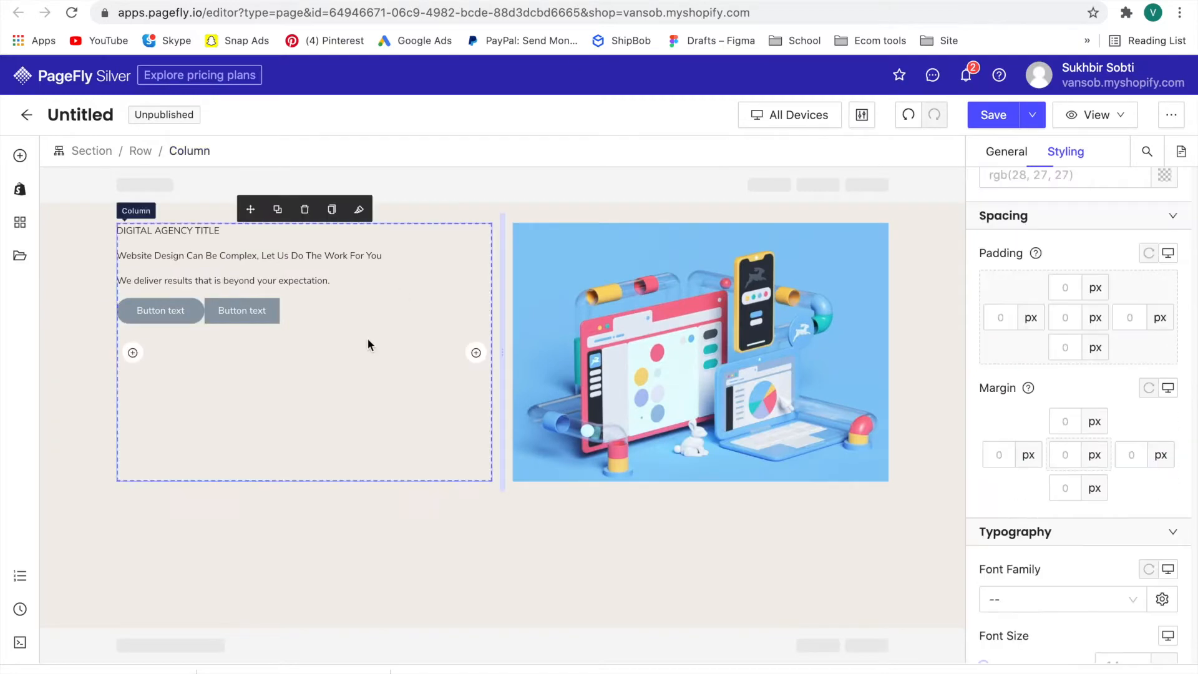
pyautogui.click(259, 557)
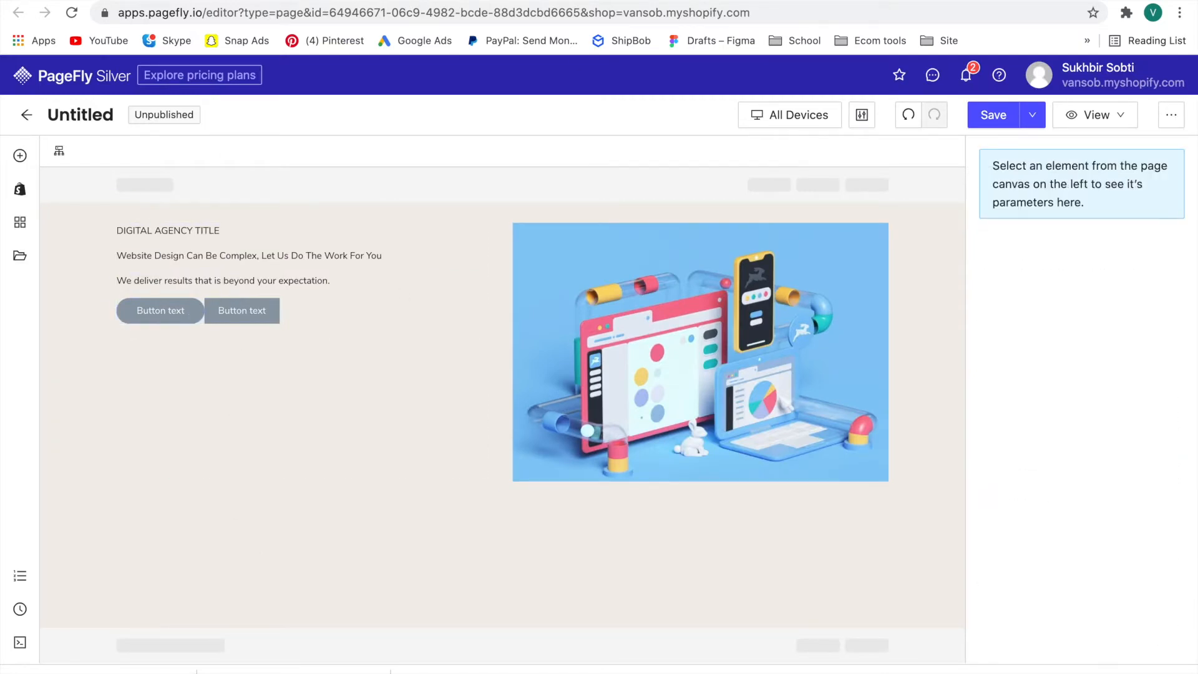
# Step: Compare with the Figma mockup again and change the first button's border radius to 10 px
pyautogui.hotkey('ctrl', 'Tab')
pyautogui.click(517, 351)
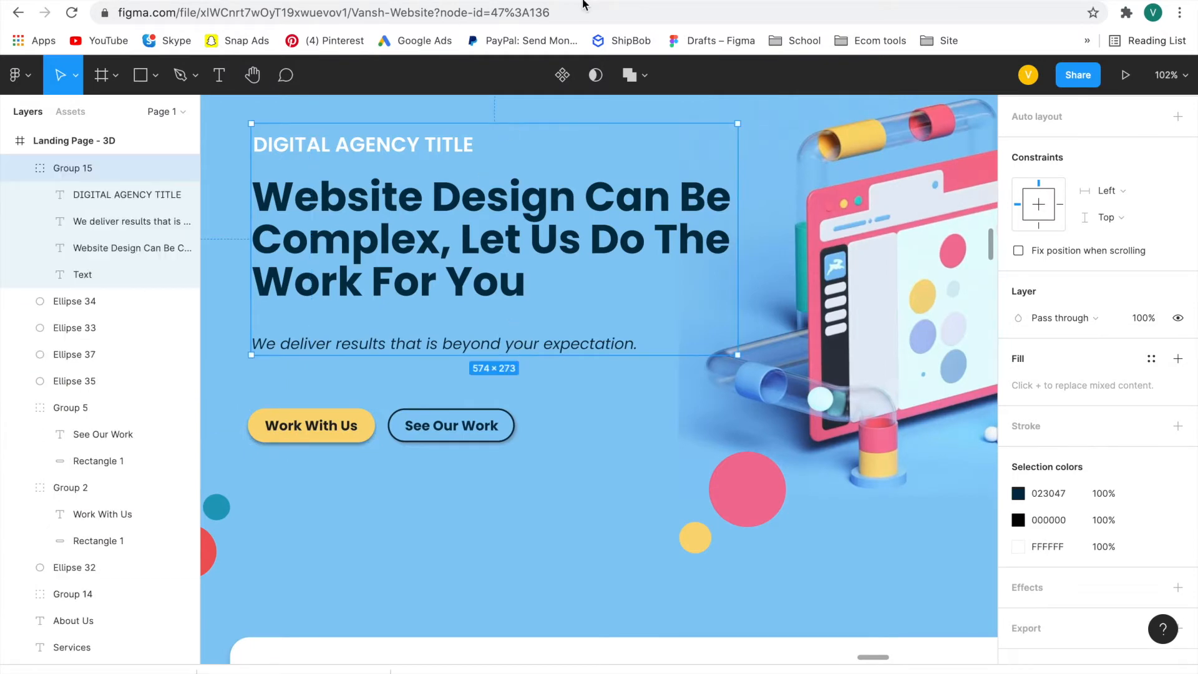
pyautogui.hotkey('ctrl', 'Tab')
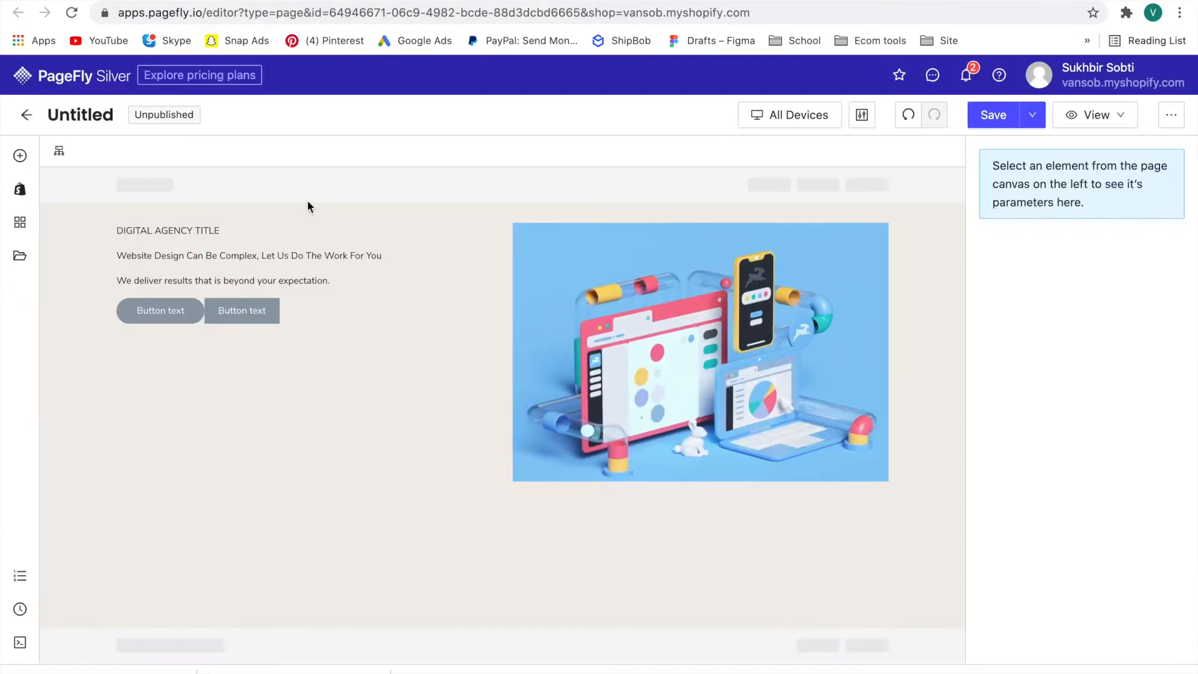
pyautogui.click(200, 309)
pyautogui.scroll(-10, 1040, 601)
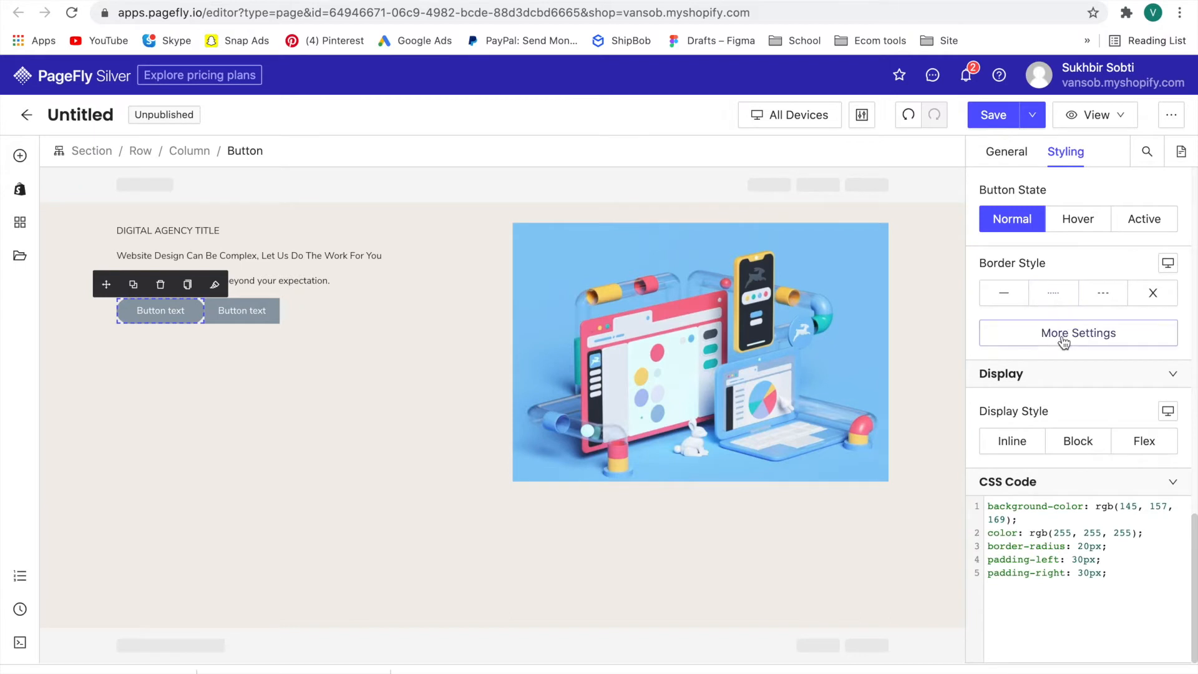
pyautogui.click(1064, 334)
pyautogui.click(857, 347)
pyautogui.press('BackSpace')
pyautogui.write('1')
pyautogui.click(855, 514)
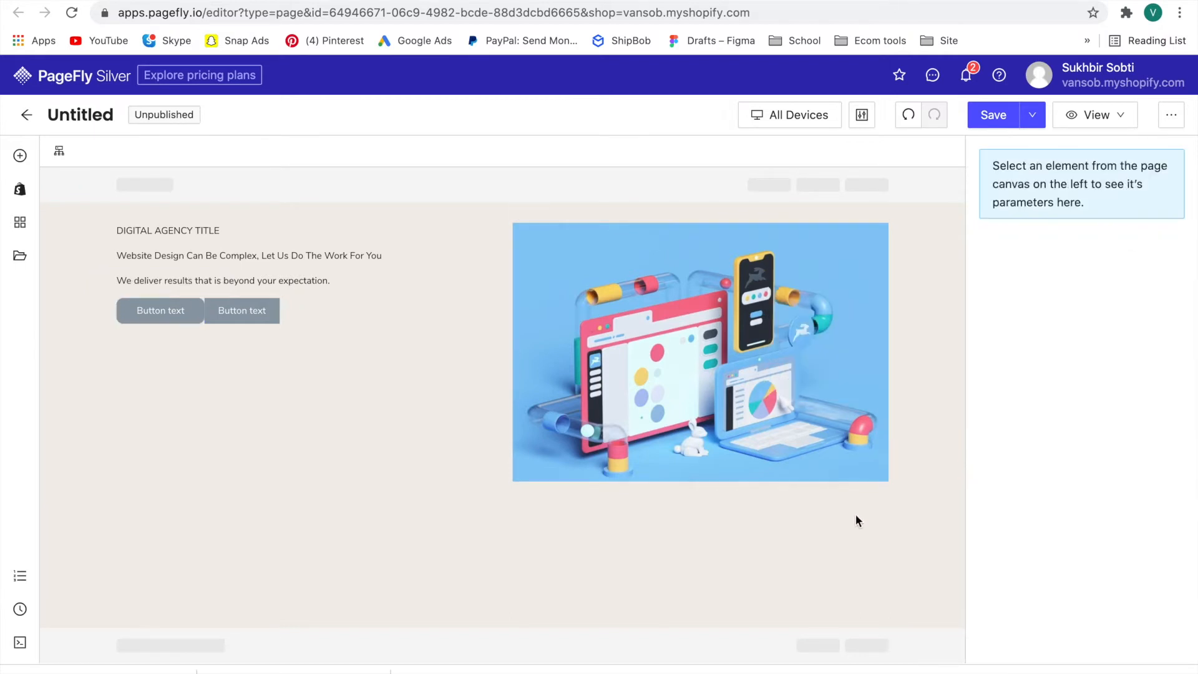
pyautogui.click(193, 315)
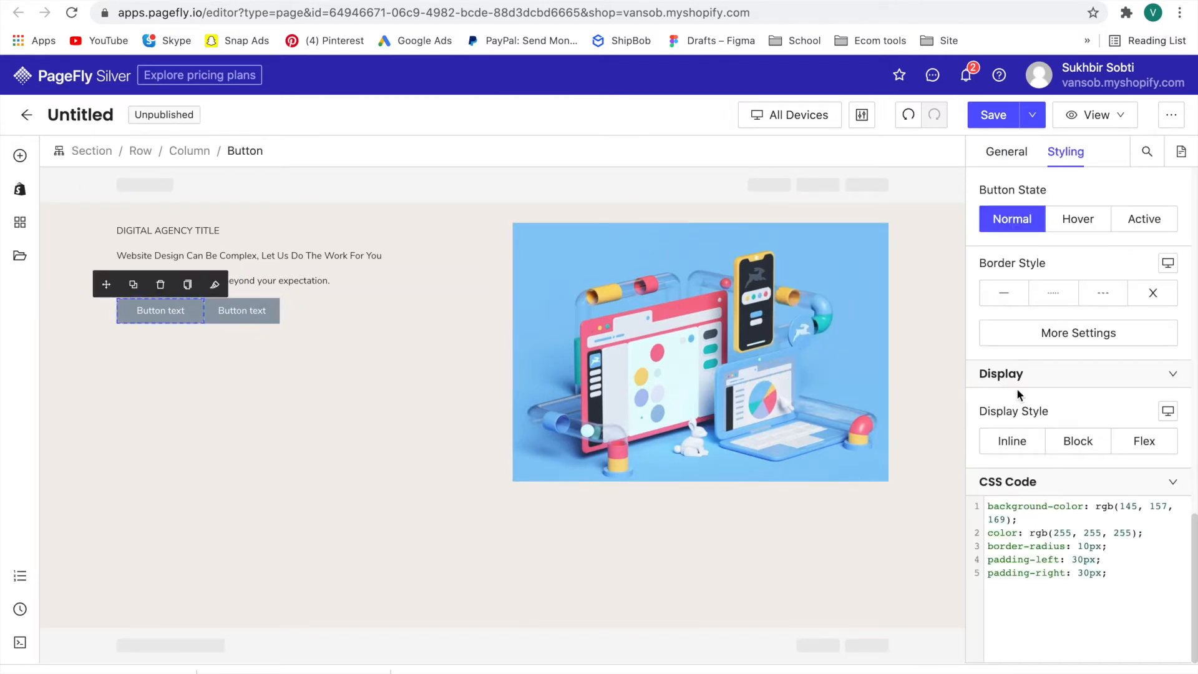
# Step: Change the first button's border radius to 15 px on all corners
pyautogui.click(1038, 342)
pyautogui.press('BackSpace')
pyautogui.click(353, 431)
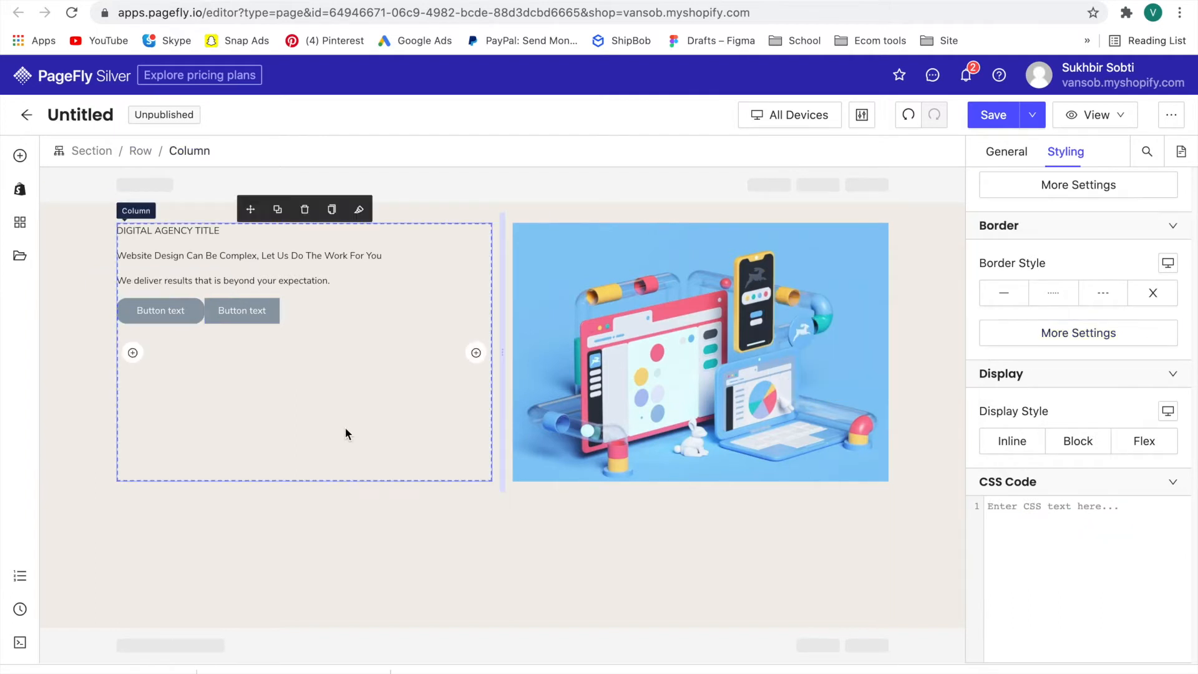
# Step: Copy the first button's styles onto the second button and label the two buttons Work With Us and See Our Work
pyautogui.click(163, 310)
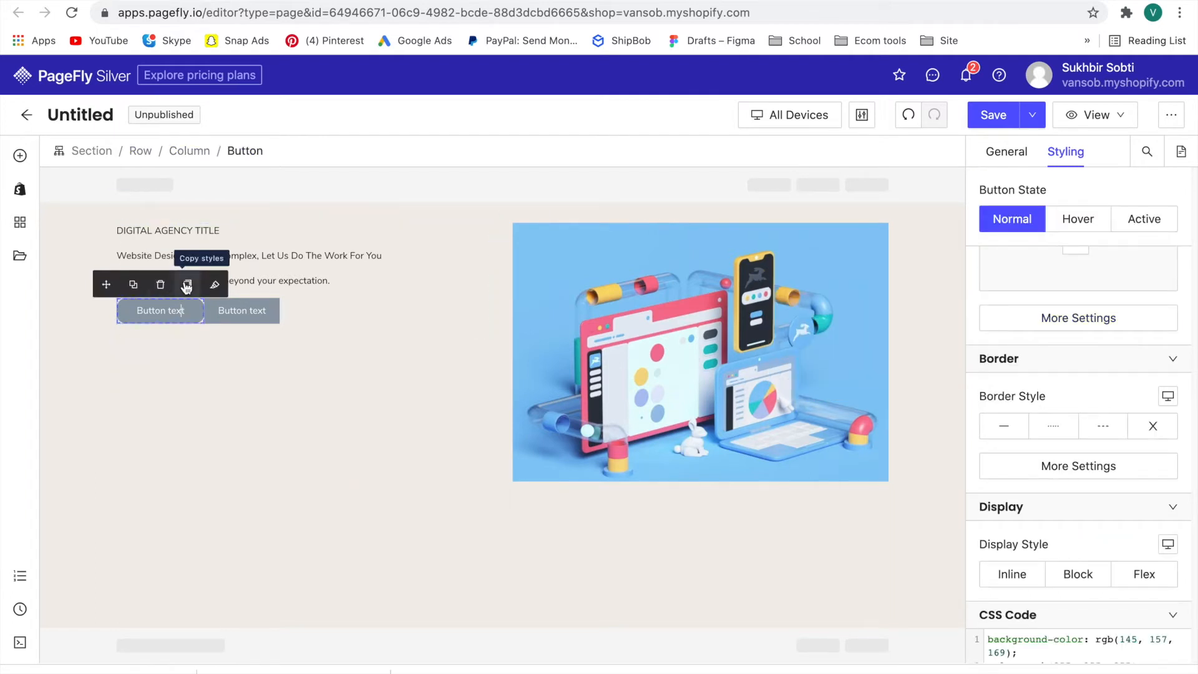
pyautogui.click(187, 284)
pyautogui.click(282, 319)
pyautogui.click(263, 315)
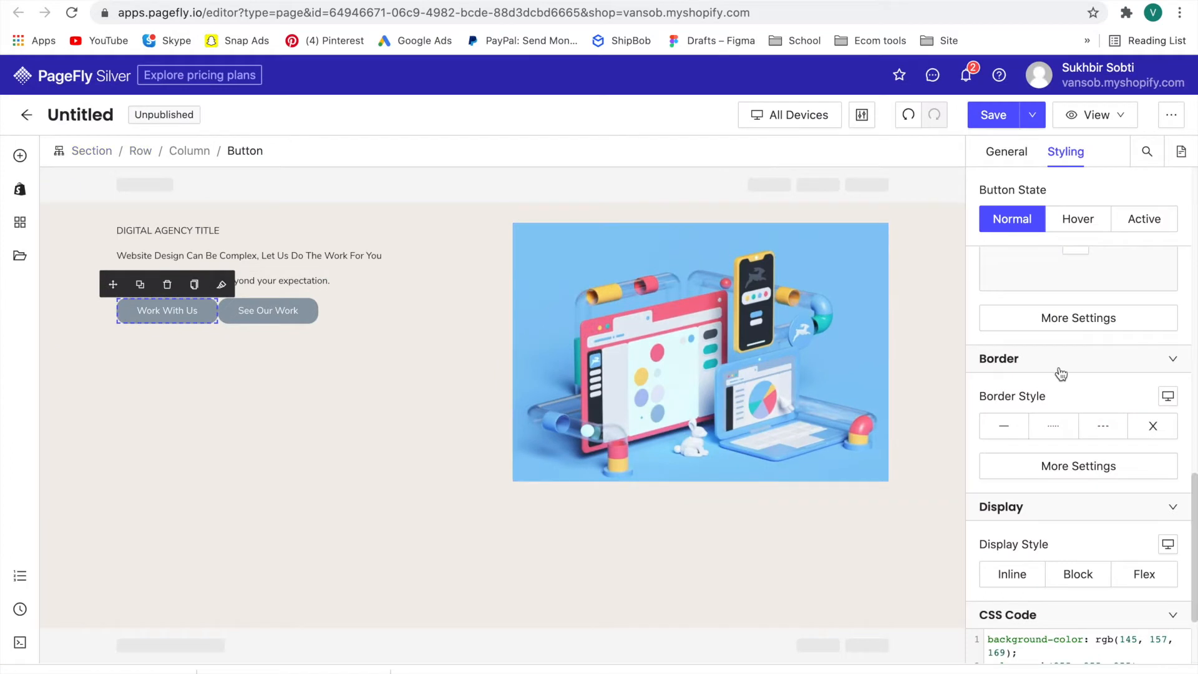
# Step: Set the Work With Us button's text color to black and its background color to the mockup's yellow, FBD879
pyautogui.scroll(10, 1061, 373)
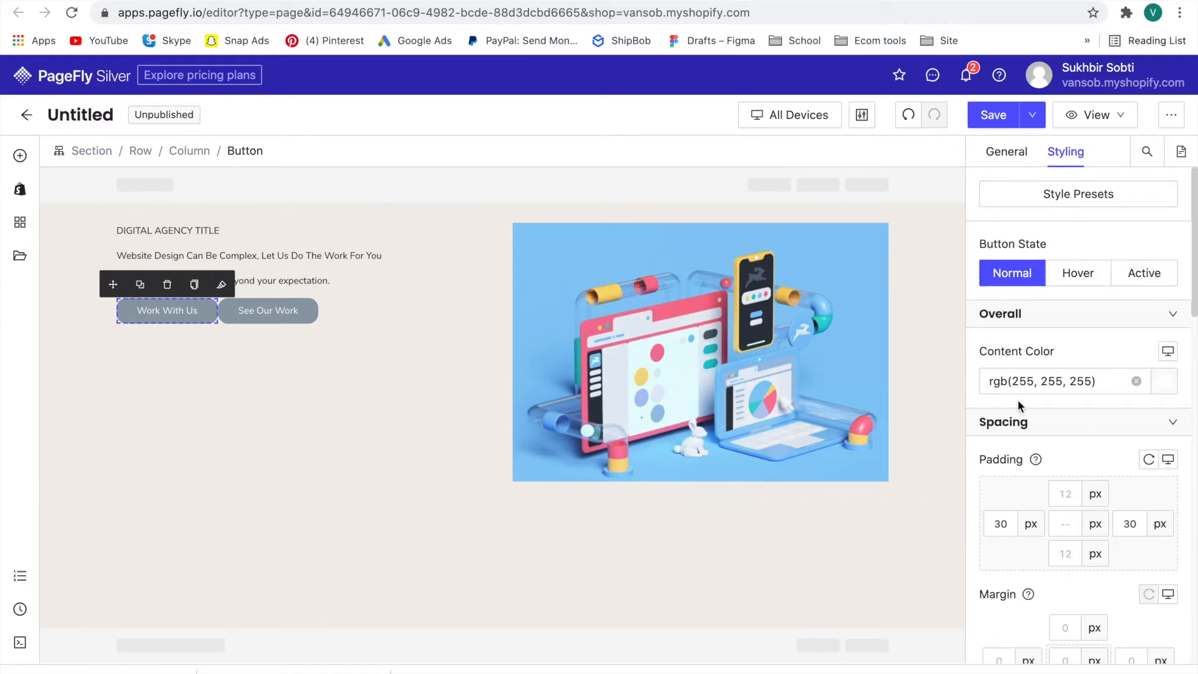
pyautogui.click(1163, 381)
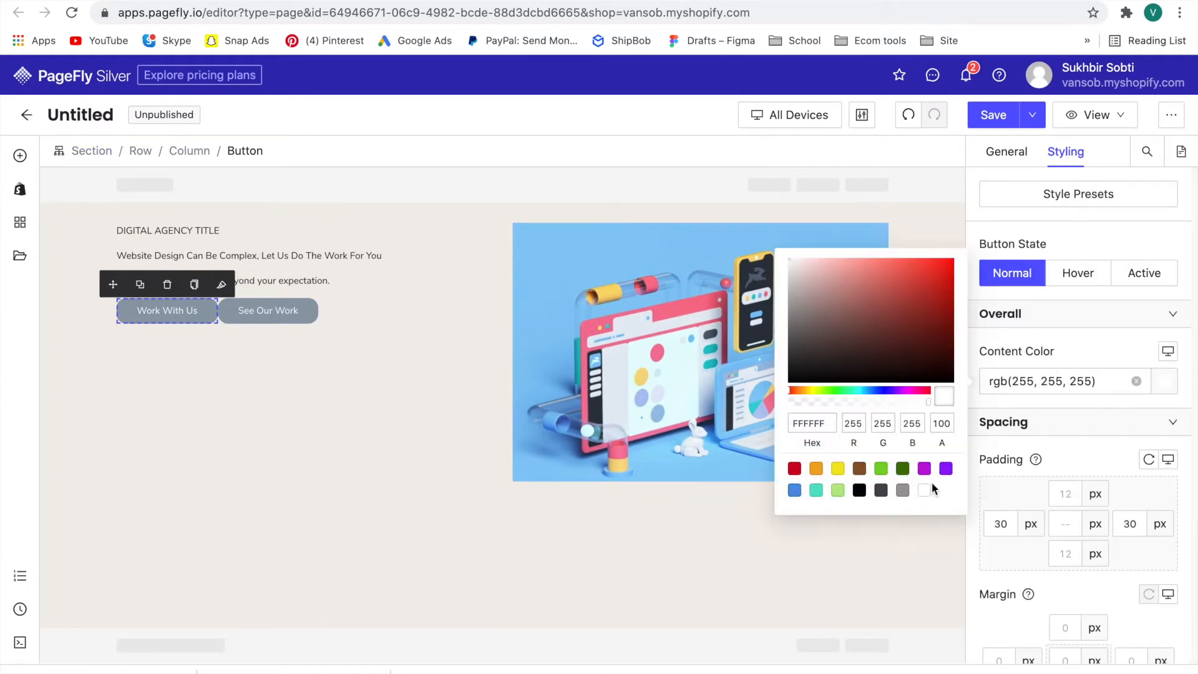
pyautogui.click(862, 491)
pyautogui.scroll(-2, 1121, 495)
pyautogui.scroll(-8, 1122, 494)
pyautogui.click(1165, 519)
pyautogui.click(806, 561)
pyautogui.hotkey('ctrl', 'v')
pyautogui.click(501, 536)
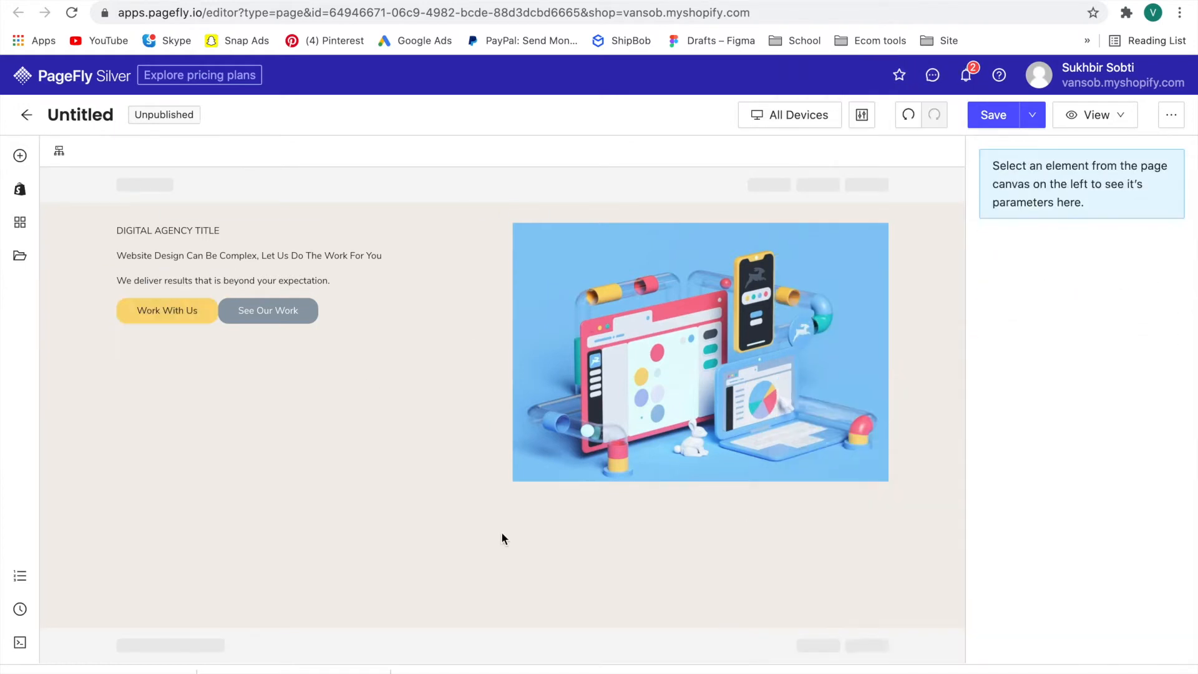
# Step: Check the See Our Work button in Figma, and give its PageFly counterpart black text and no background color
pyautogui.click(510, 1)
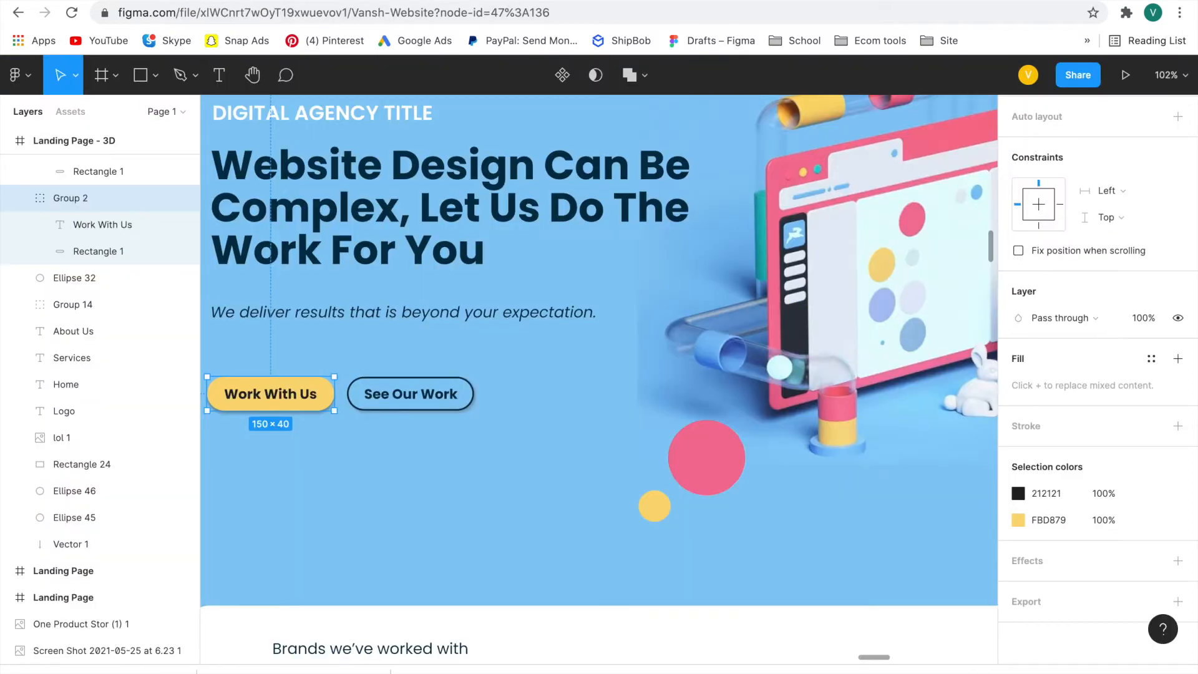
pyautogui.click(558, 400)
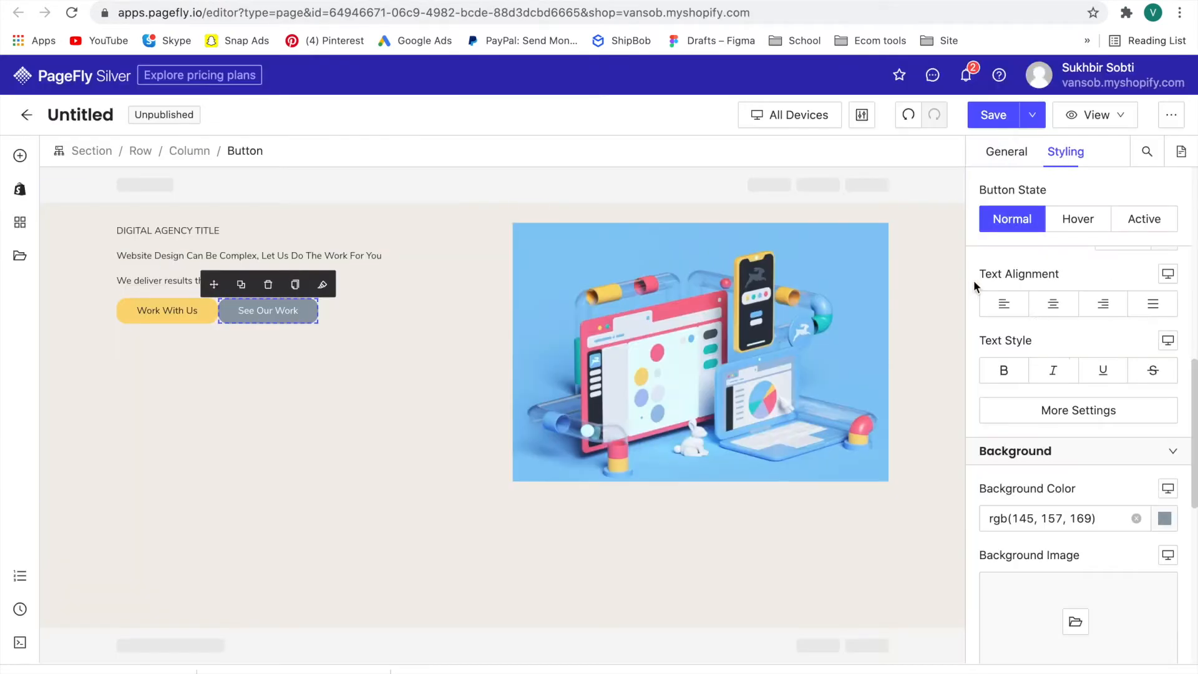
pyautogui.scroll(10, 1117, 385)
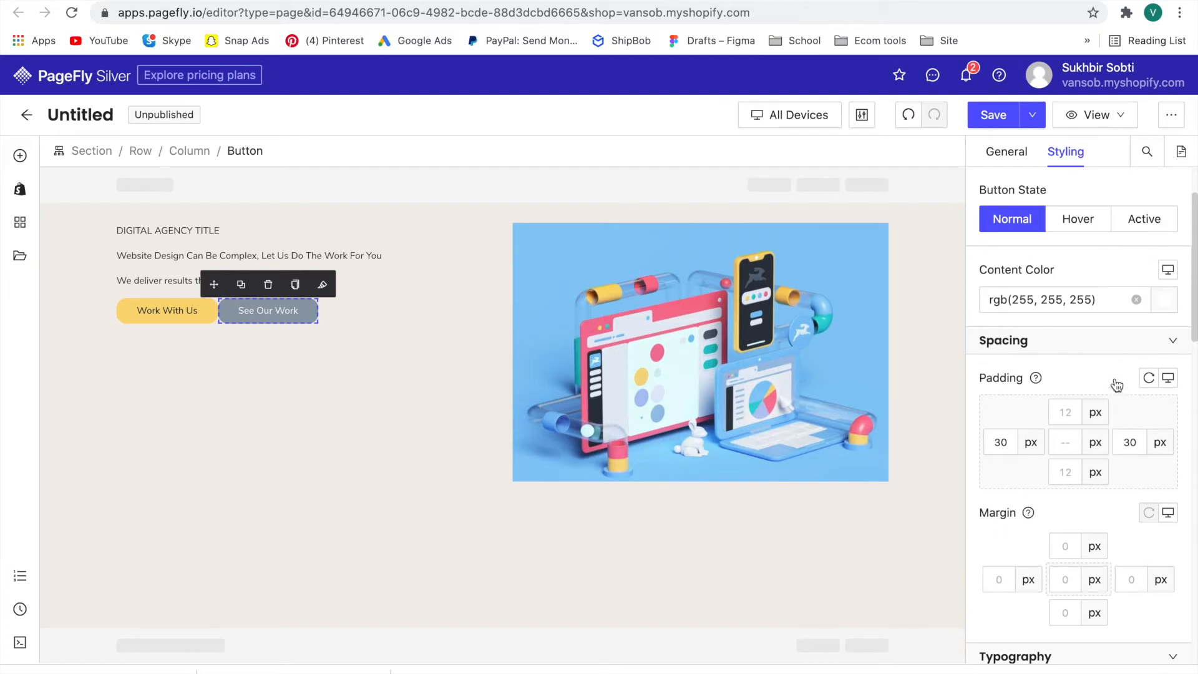
pyautogui.scroll(1, 1115, 377)
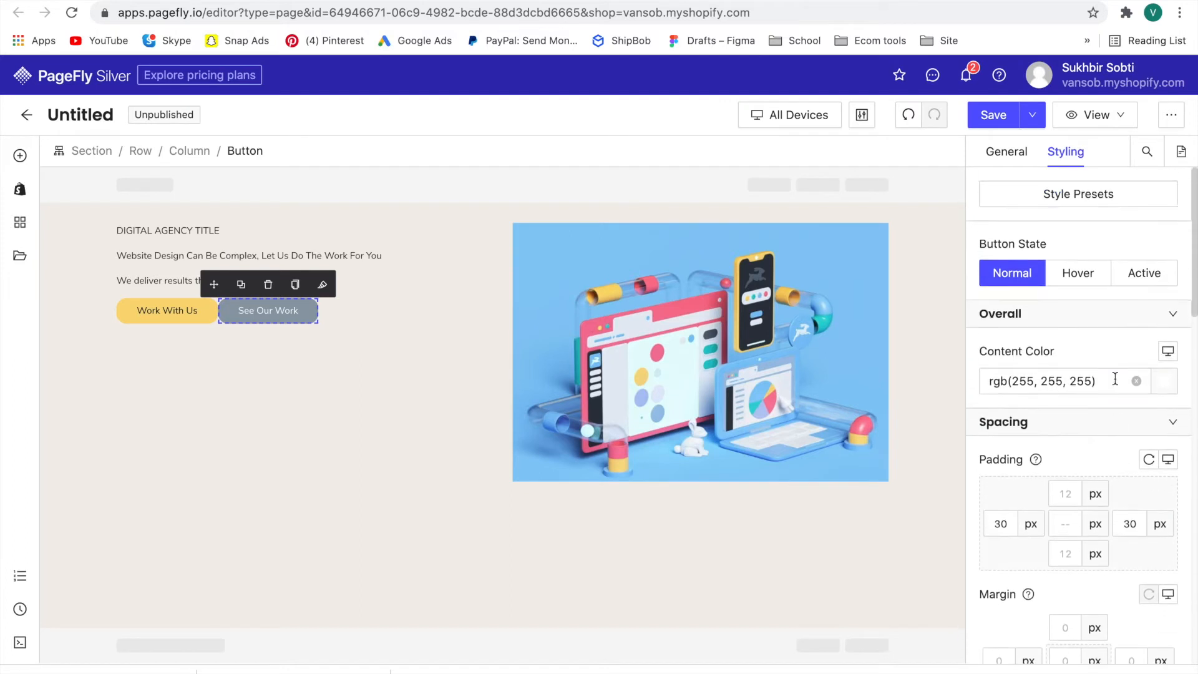
pyautogui.click(1167, 382)
pyautogui.click(859, 490)
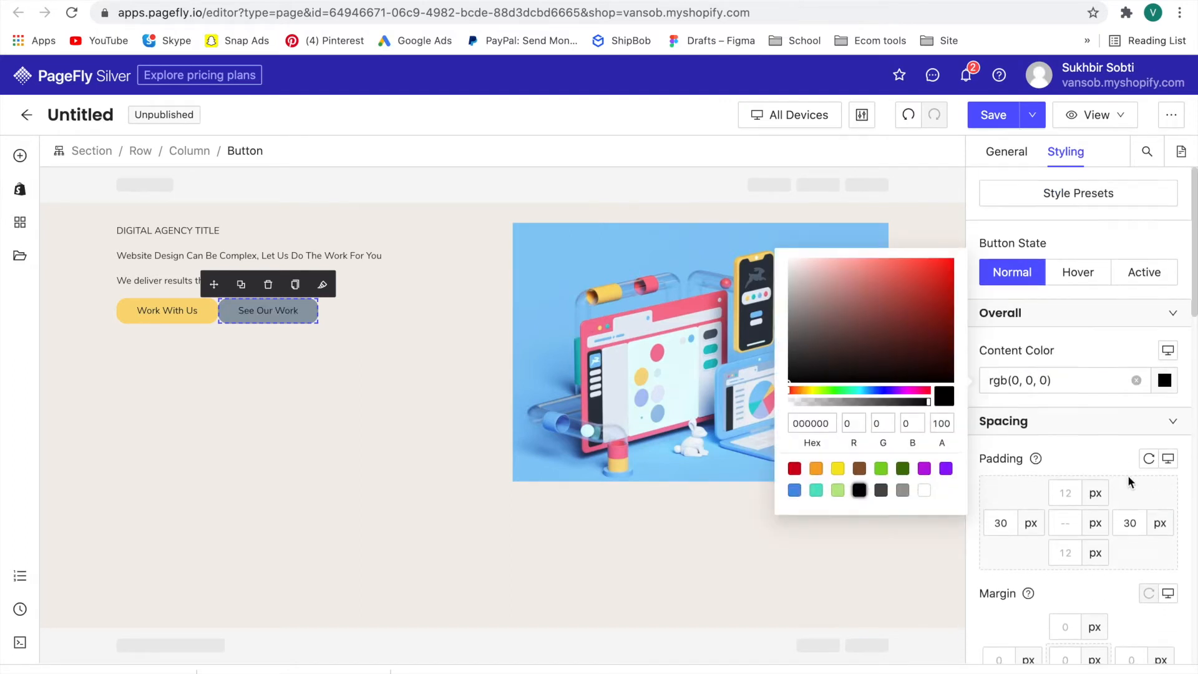
pyautogui.scroll(-10, 1128, 475)
pyautogui.scroll(-1, 1130, 483)
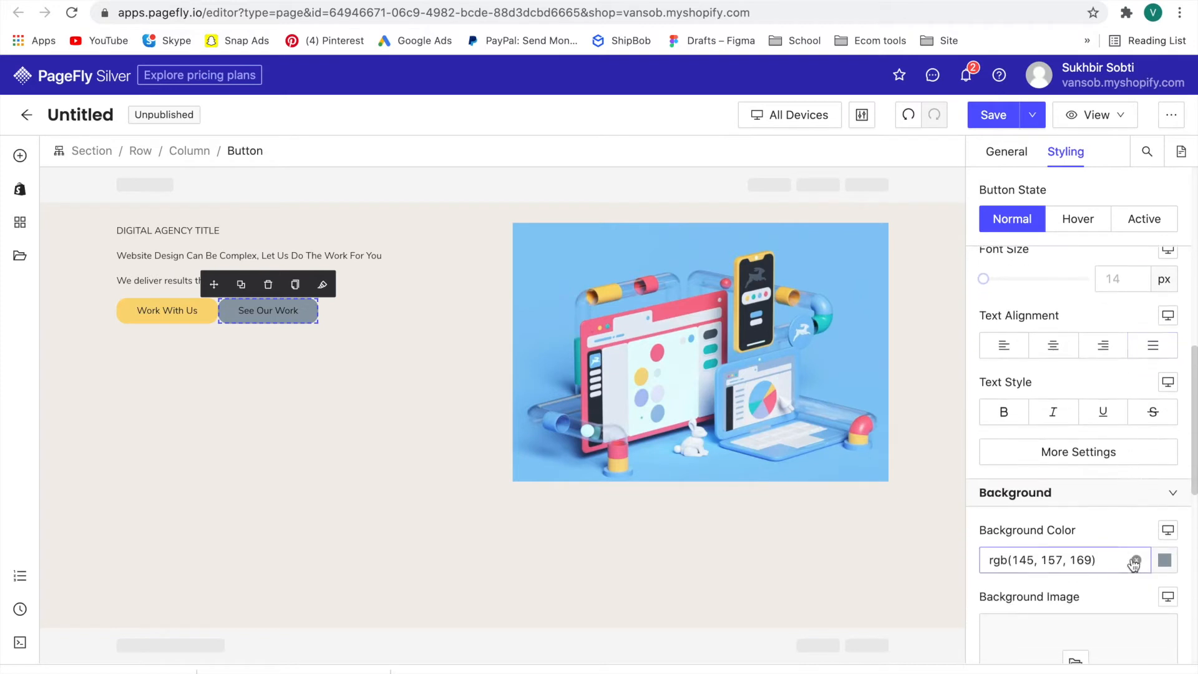
pyautogui.click(1135, 560)
# Step: Give the See Our Work button a solid black border with a width of 1 px on all sides
pyautogui.scroll(-6, 1144, 553)
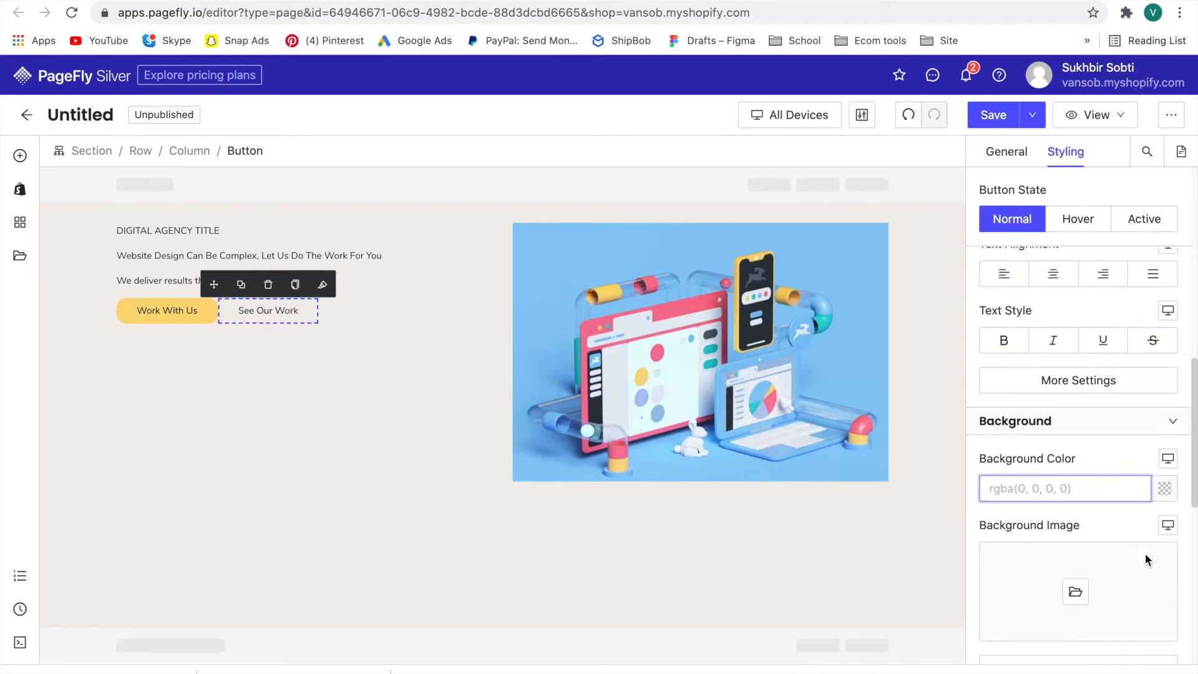
pyautogui.click(1053, 337)
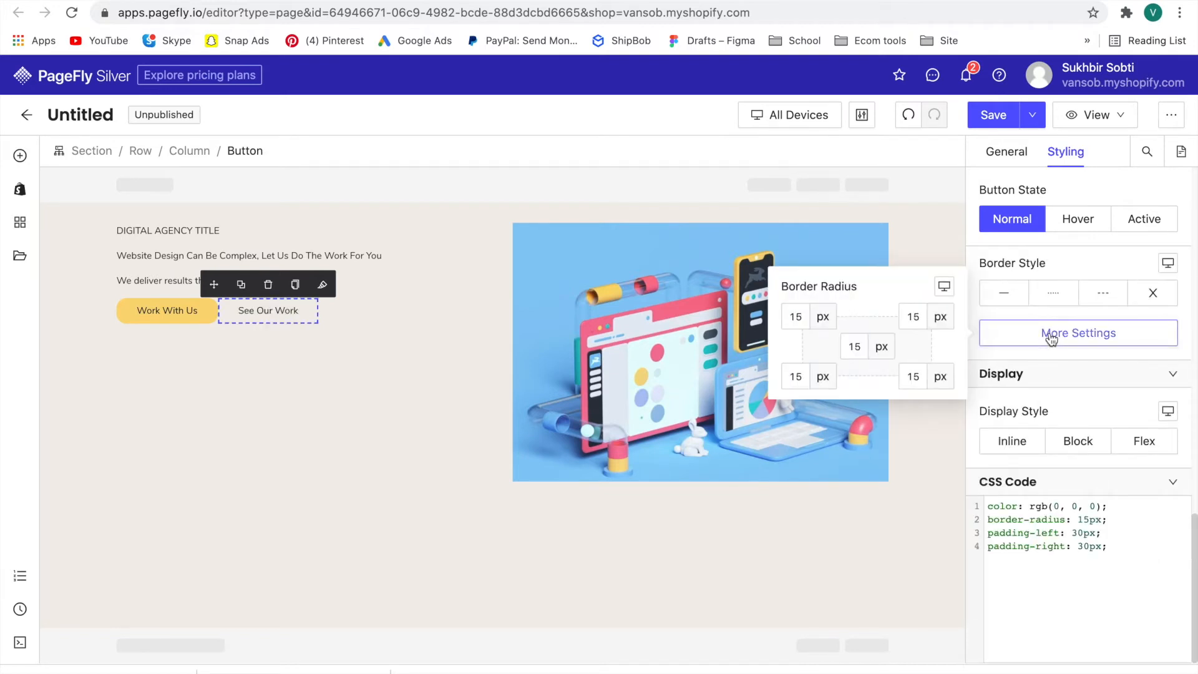
pyautogui.click(1016, 304)
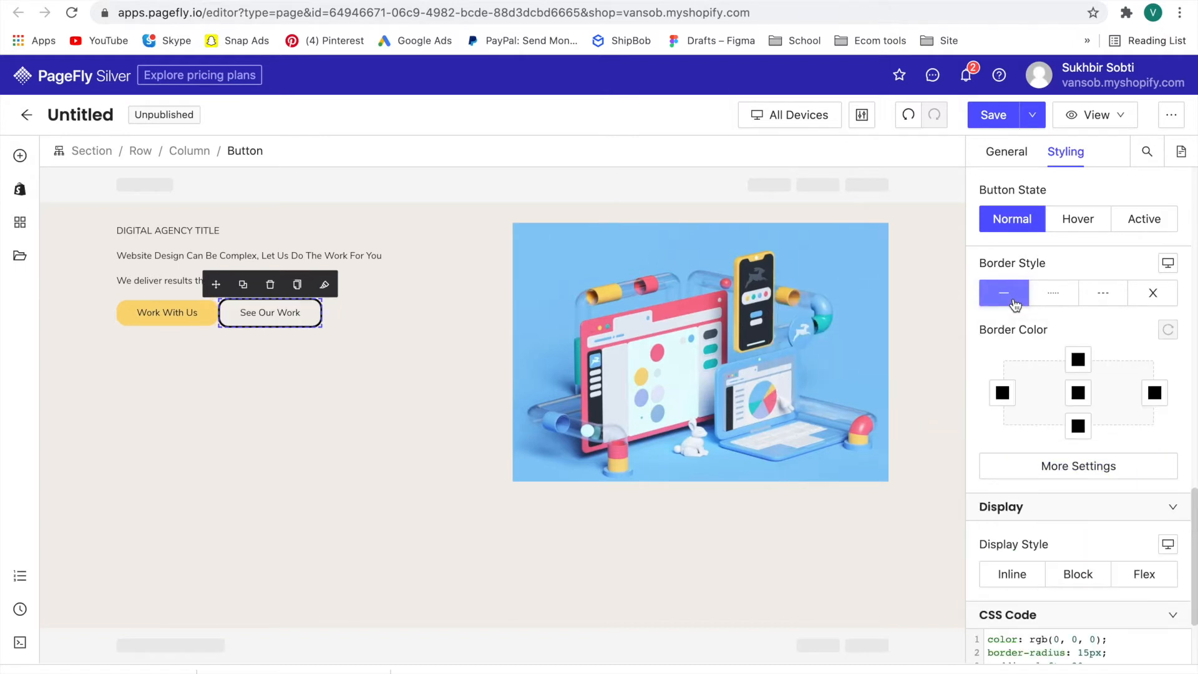
pyautogui.click(1077, 470)
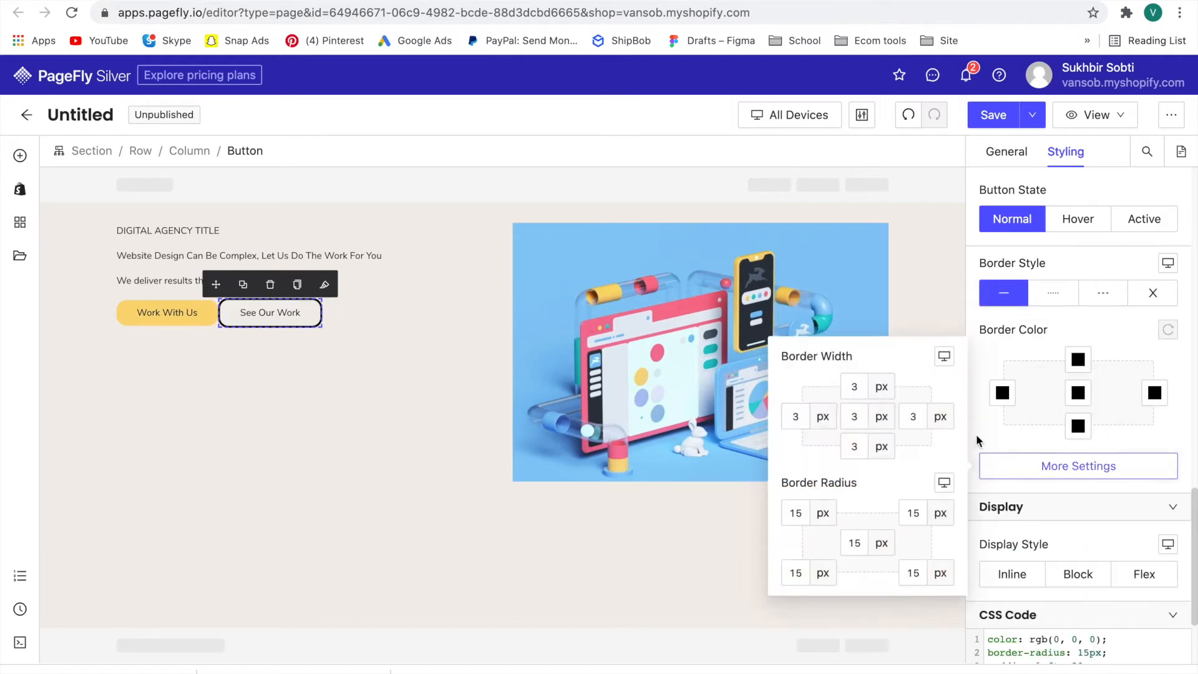
pyautogui.click(866, 405)
pyautogui.press('BackSpace')
pyautogui.write('1')
pyautogui.click(426, 387)
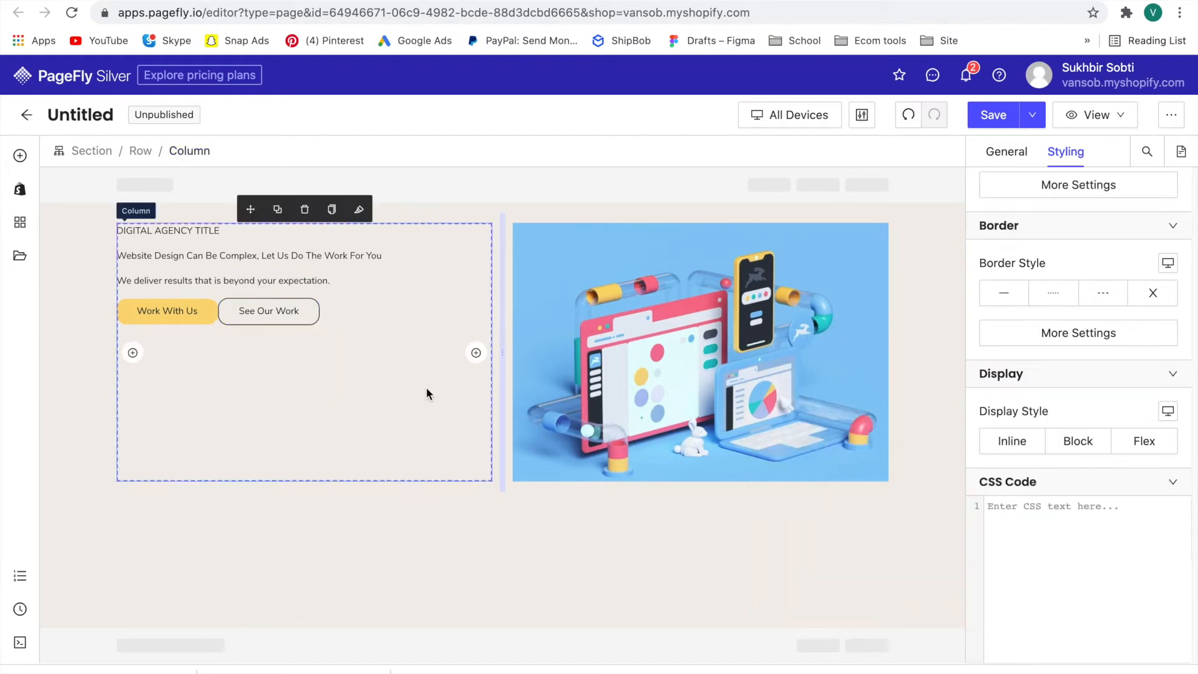
# Step: Add the Google font Poppins to the page's selected fonts, working from the main heading's font family setting
pyautogui.click(207, 316)
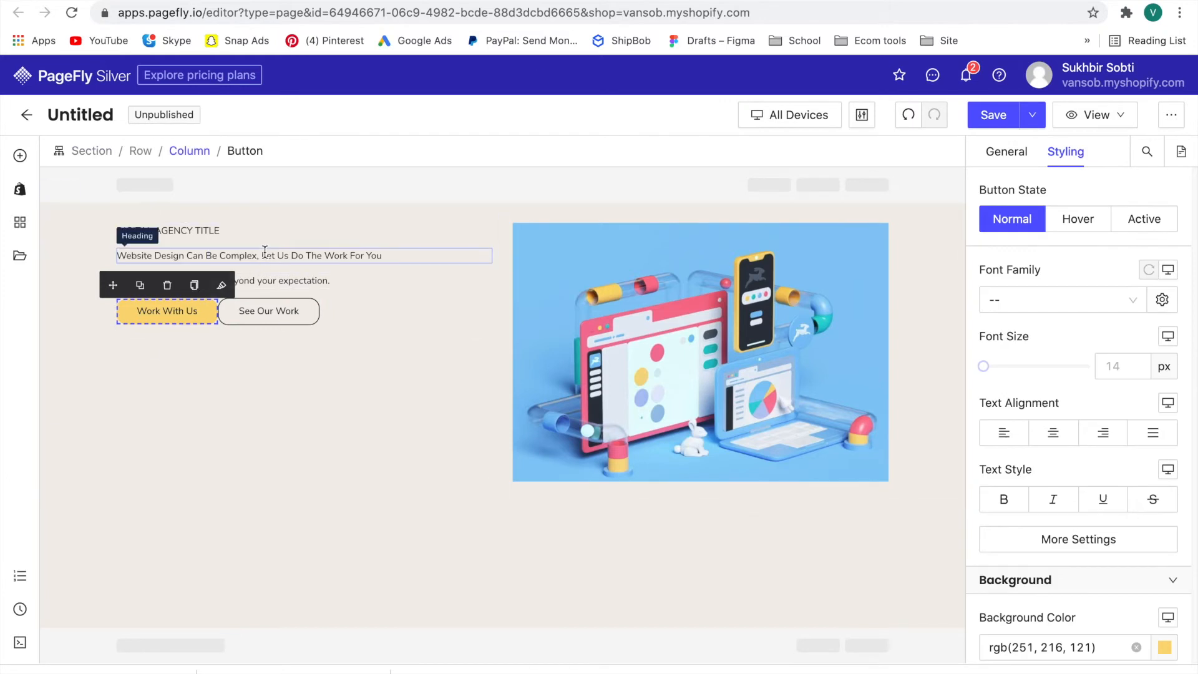
pyautogui.click(252, 238)
pyautogui.click(266, 255)
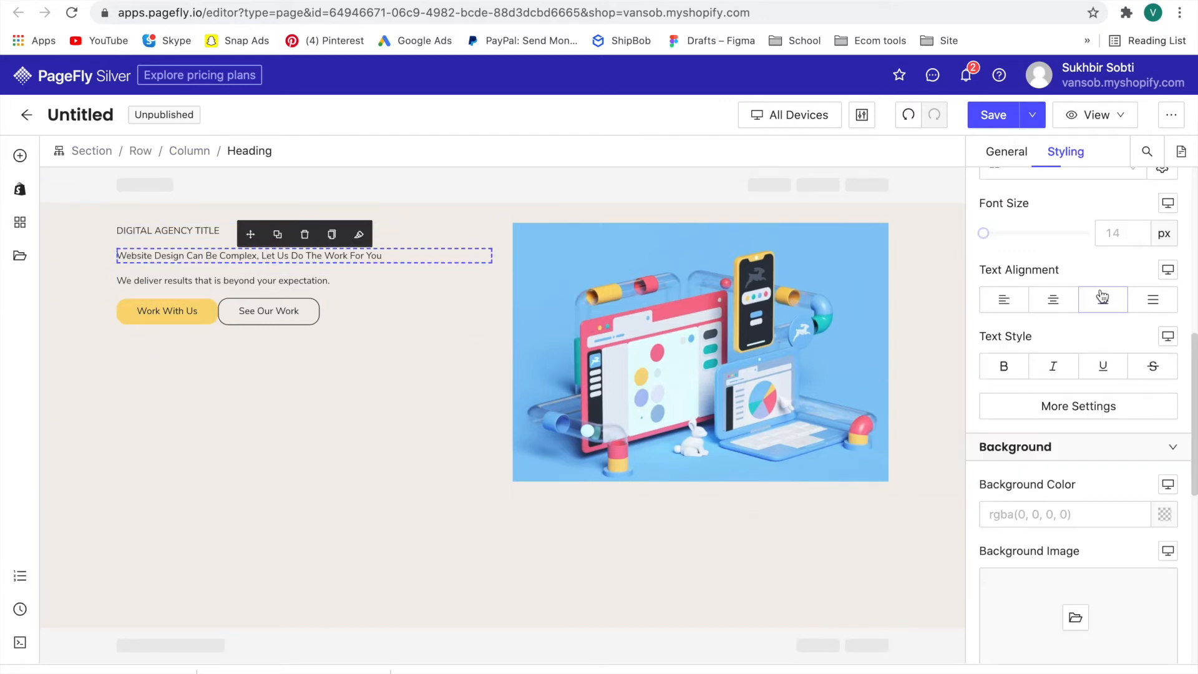
pyautogui.scroll(8, 1102, 296)
pyautogui.scroll(-5, 1102, 296)
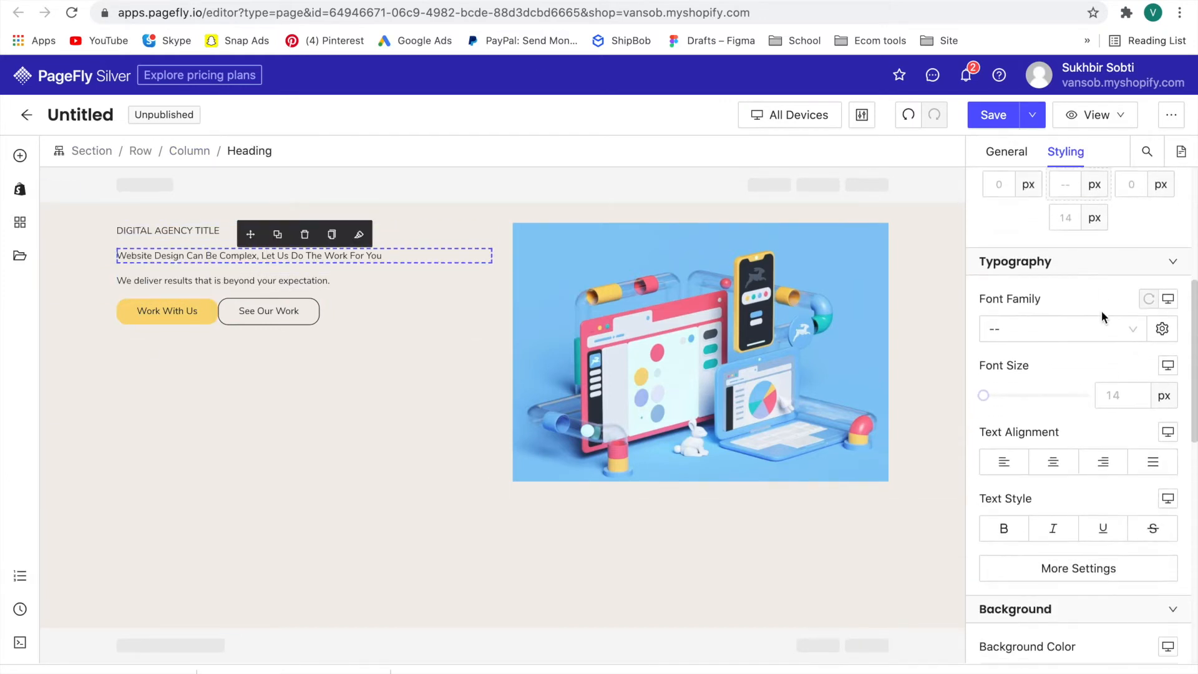
pyautogui.click(1111, 345)
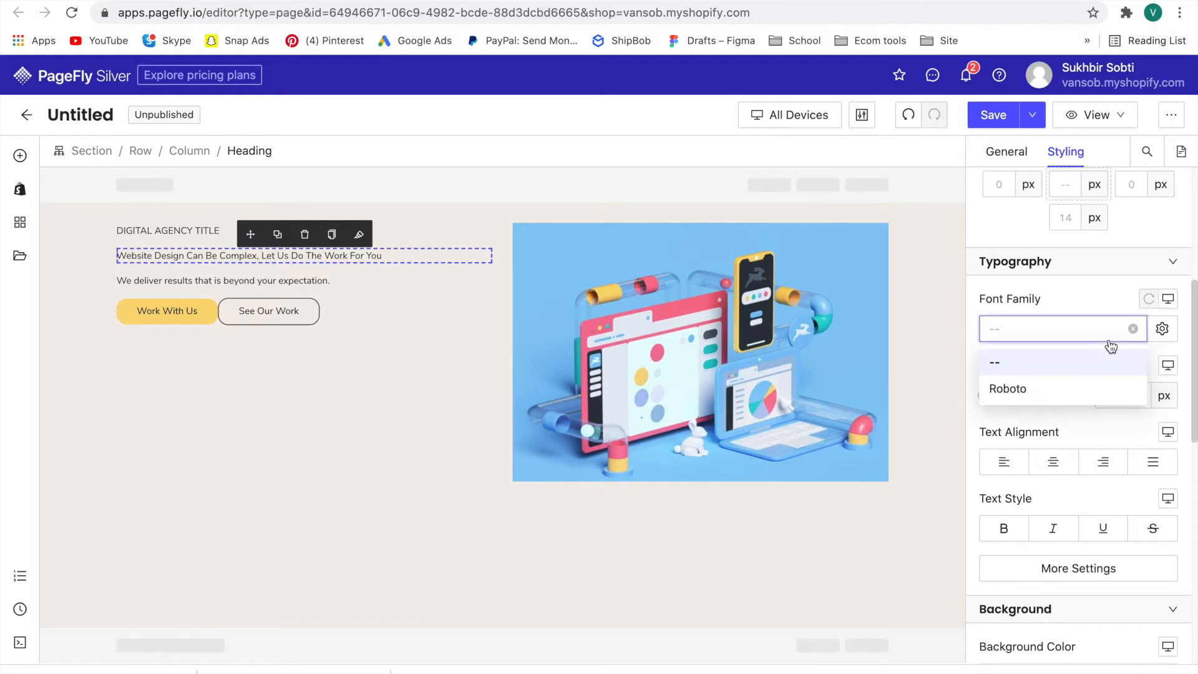
pyautogui.click(1171, 336)
pyautogui.click(414, 244)
pyautogui.write('pop')
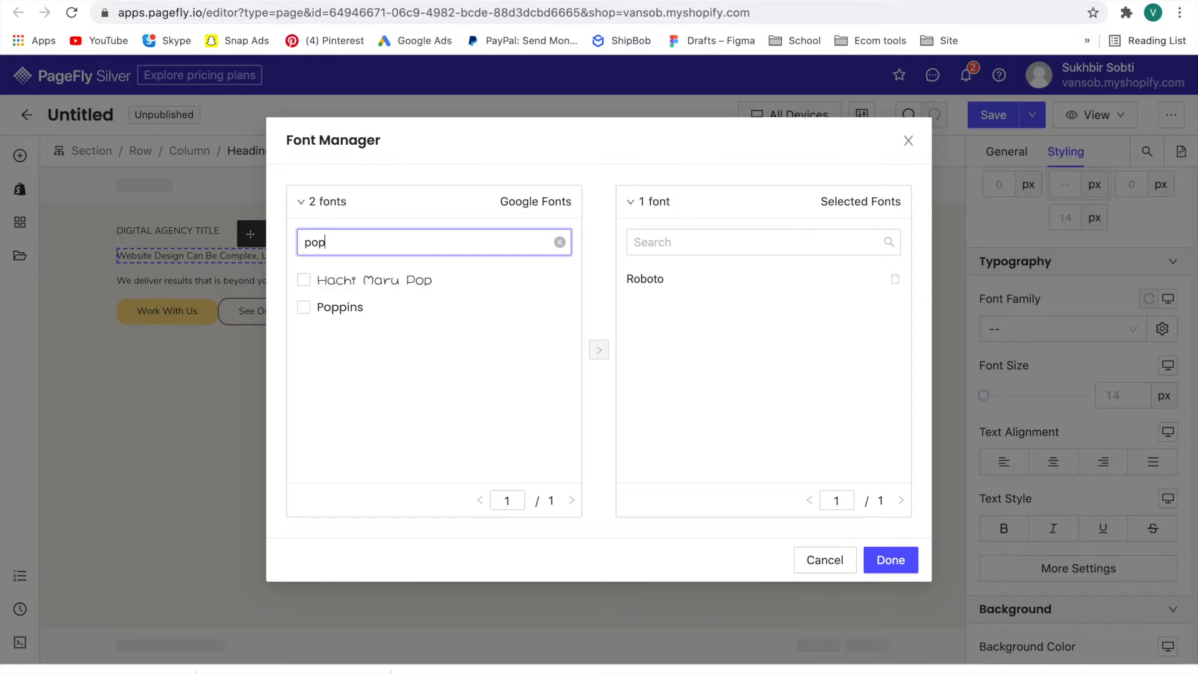
pyautogui.click(327, 307)
pyautogui.click(599, 350)
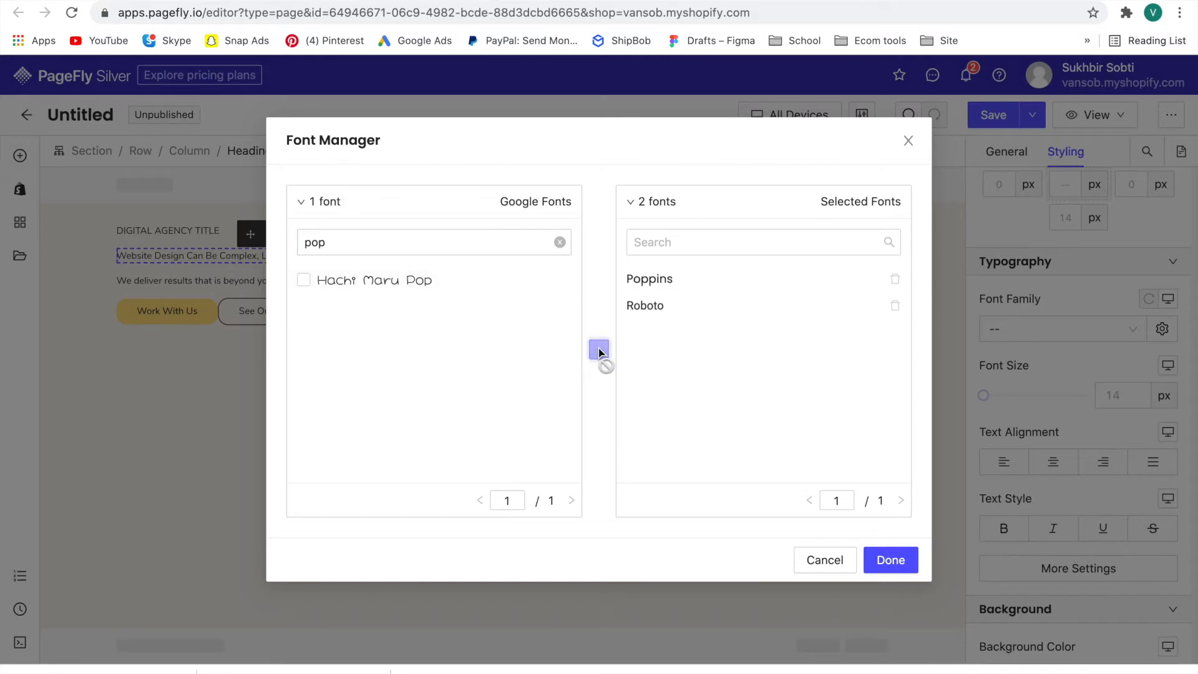
pyautogui.click(910, 575)
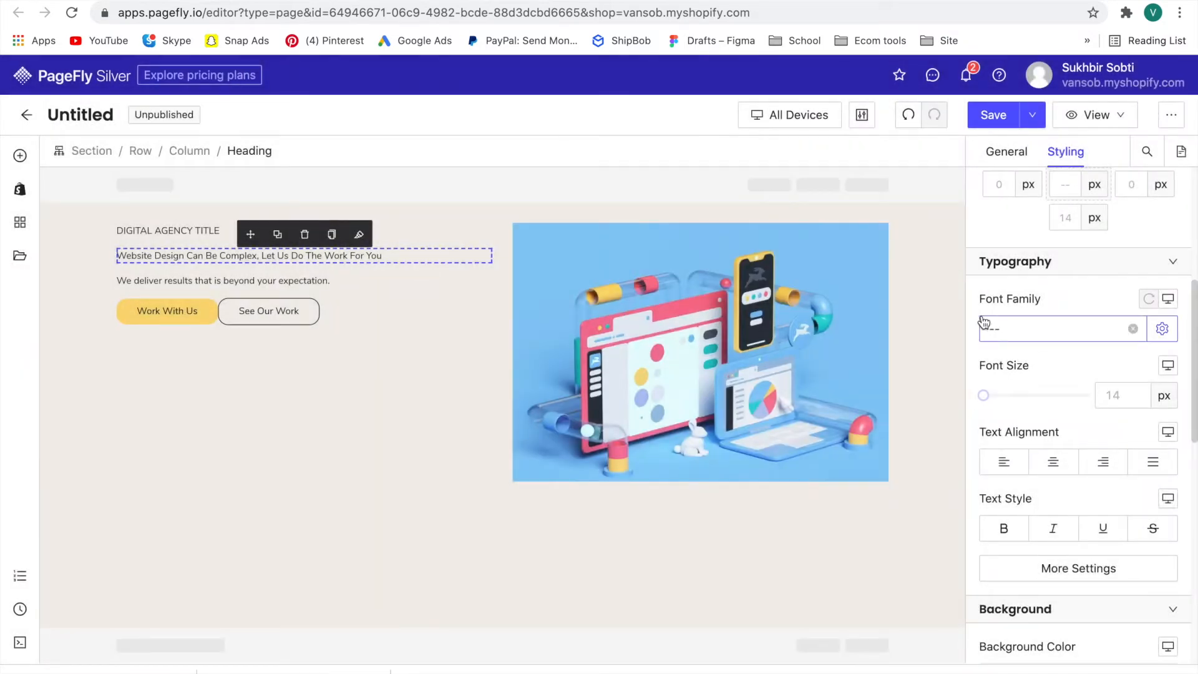
# Step: Set the font family to Poppins for the main heading, the "We deliver results" line and the DIGITAL AGENCY TITLE heading
pyautogui.click(1036, 342)
pyautogui.click(1029, 388)
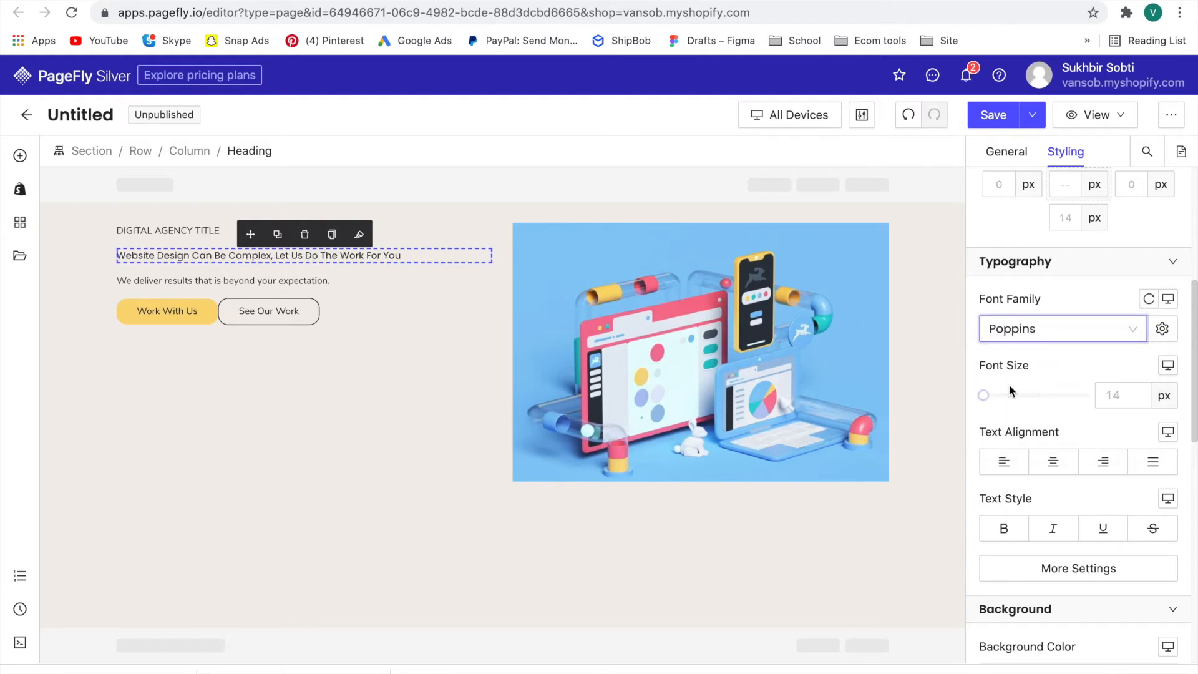
pyautogui.click(171, 279)
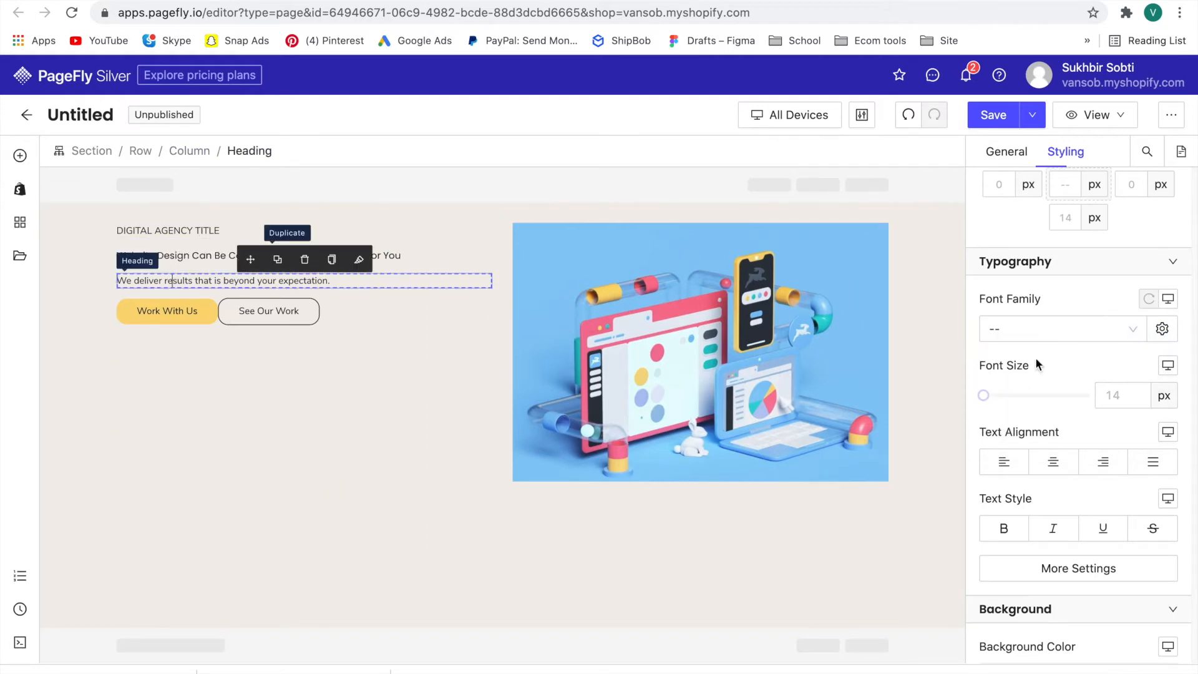
pyautogui.click(1021, 327)
pyautogui.click(1005, 392)
pyautogui.click(233, 224)
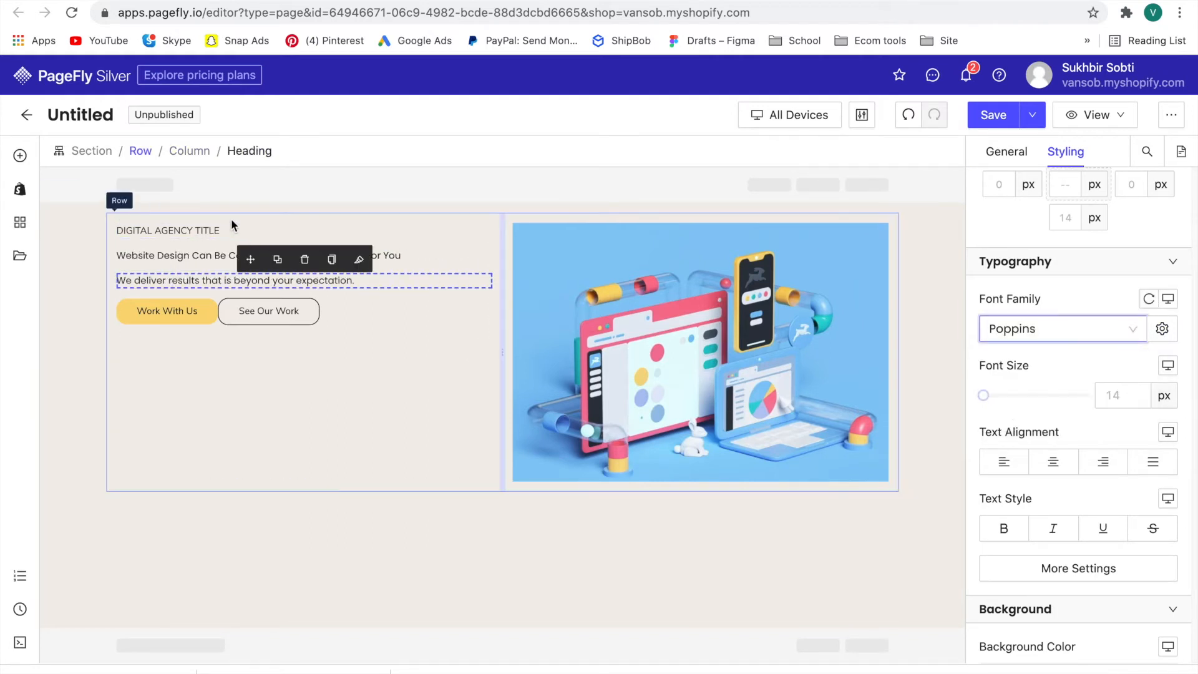
pyautogui.click(217, 226)
# Step: Italicize the "We deliver results" line and set its font size to 18 px
pyautogui.moveTo(984, 491); pyautogui.dragTo(993, 496)
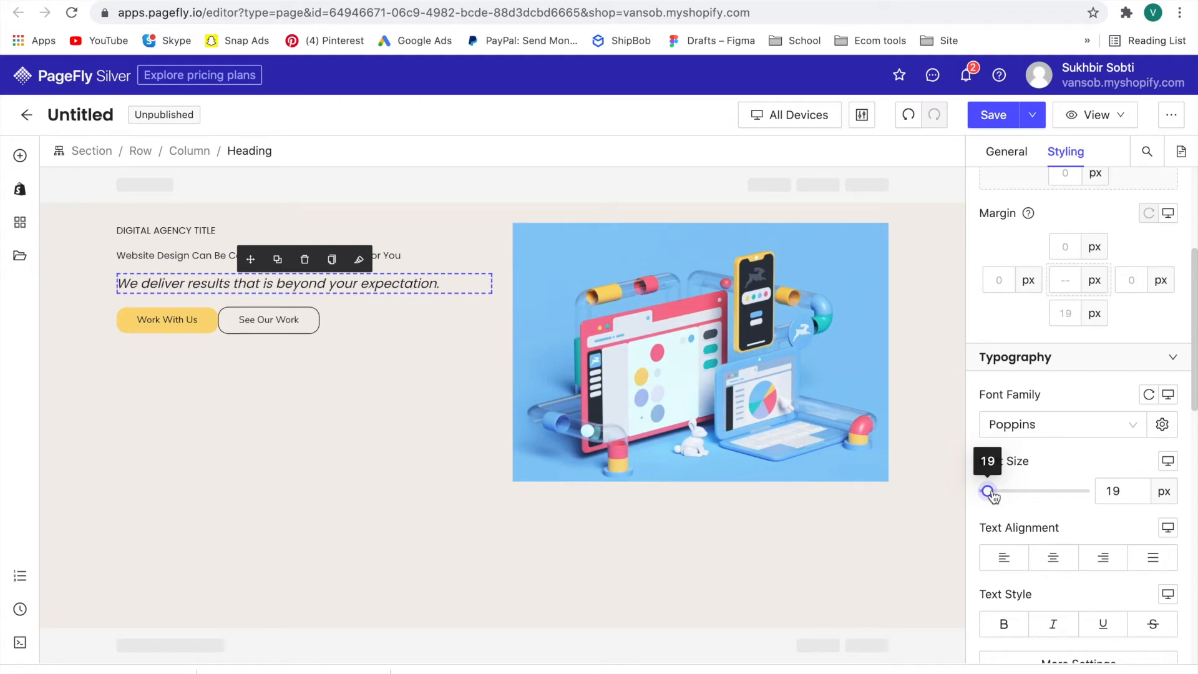
pyautogui.click(1123, 493)
pyautogui.press('BackSpace')
pyautogui.write('8')
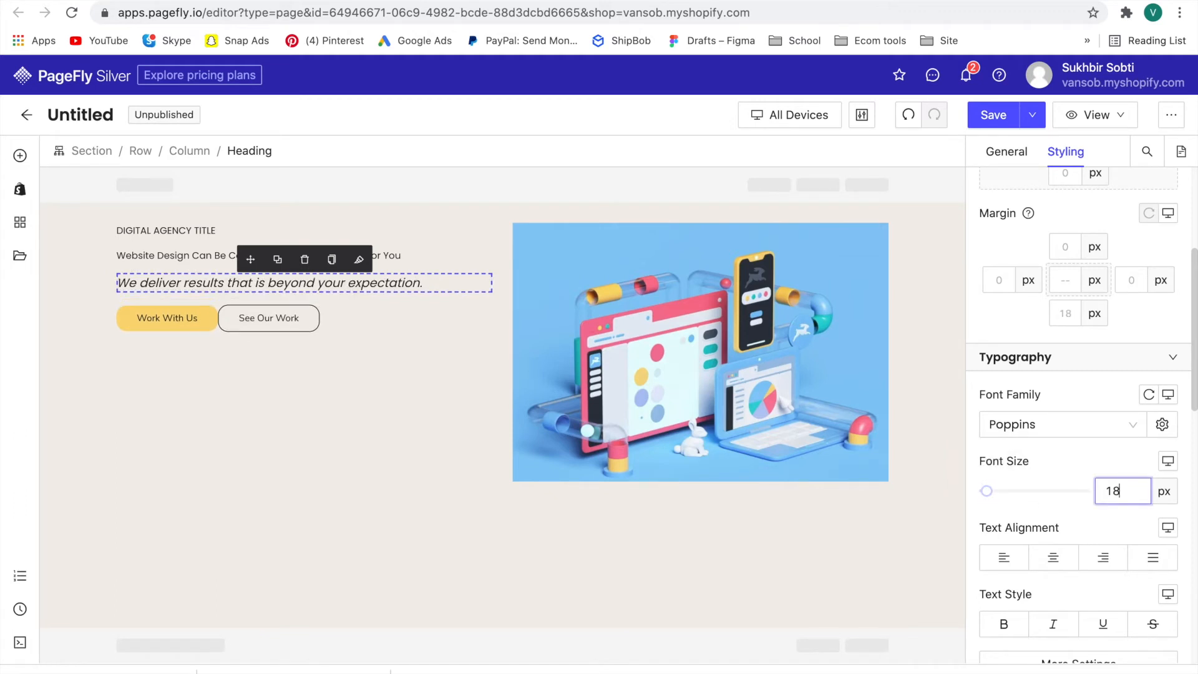
# Step: Set the "Website Design Can Be Complex" heading's font size to 50 px and reduce its line height
pyautogui.click(199, 249)
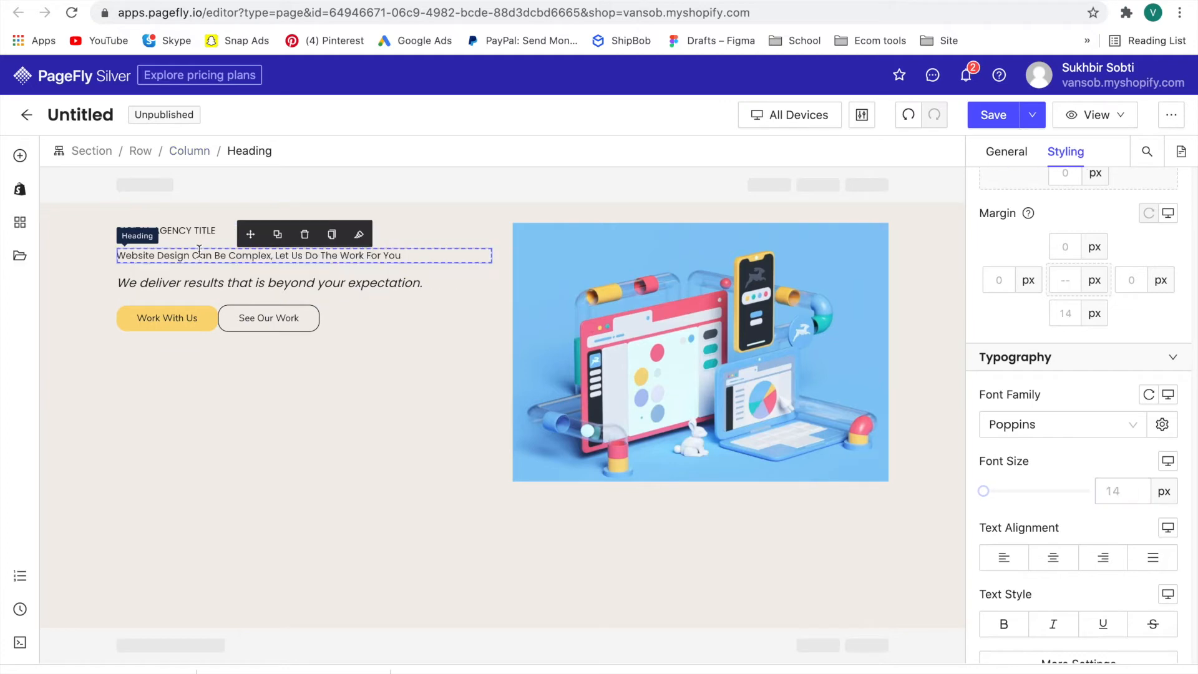
pyautogui.doubleClick(199, 249)
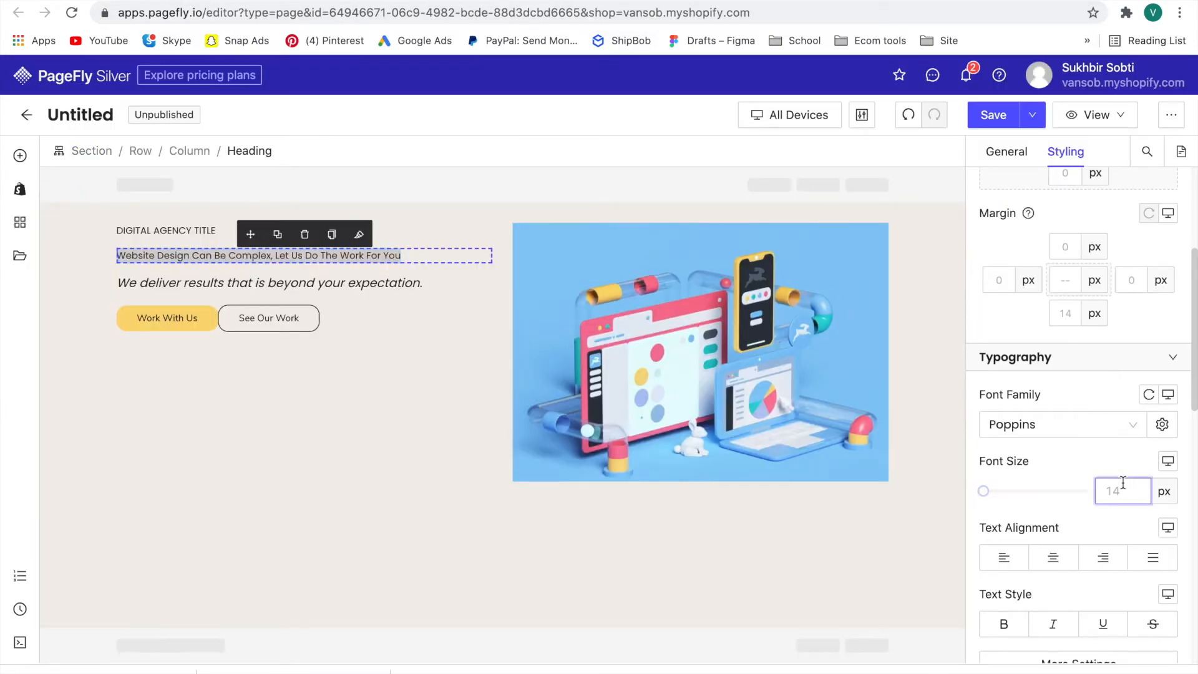
pyautogui.write('50')
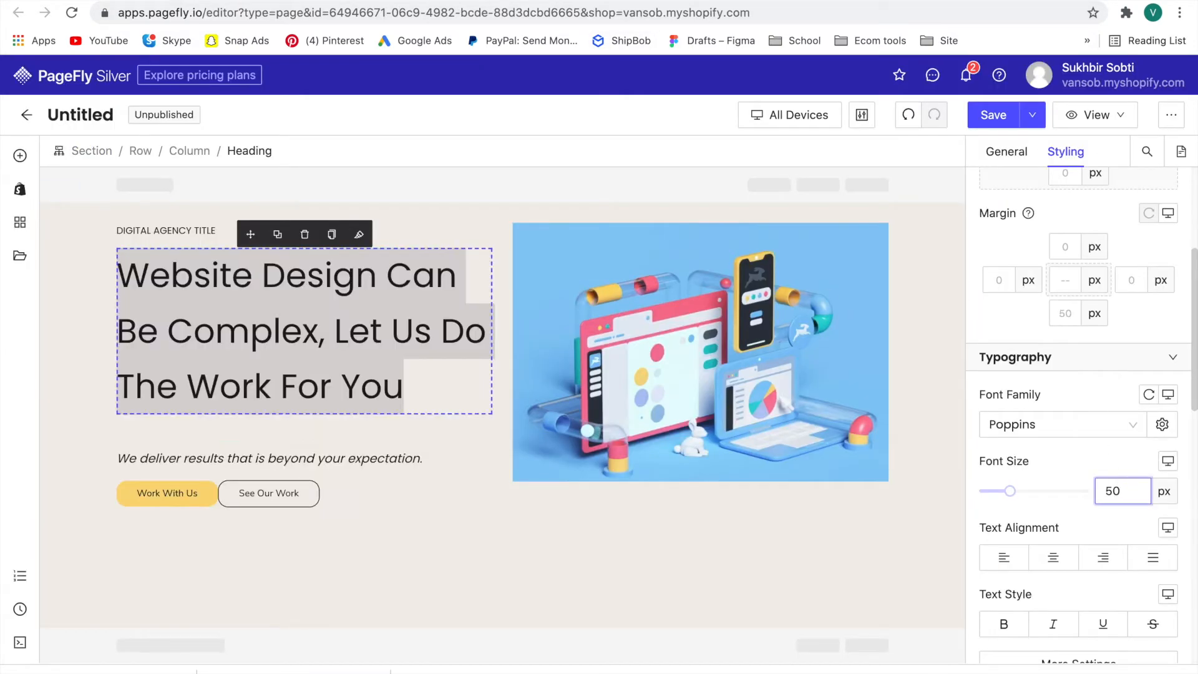
pyautogui.scroll(-2, 1061, 537)
pyautogui.click(1046, 557)
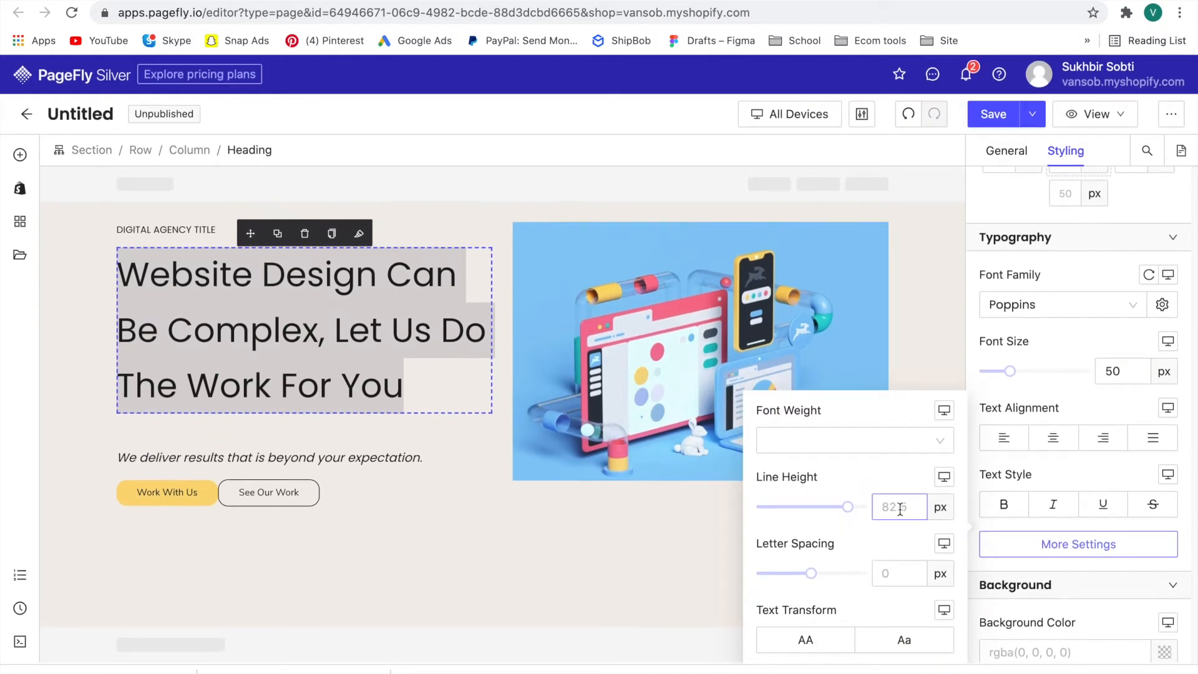
pyautogui.moveTo(847, 508); pyautogui.dragTo(810, 508)
pyautogui.click(586, 530)
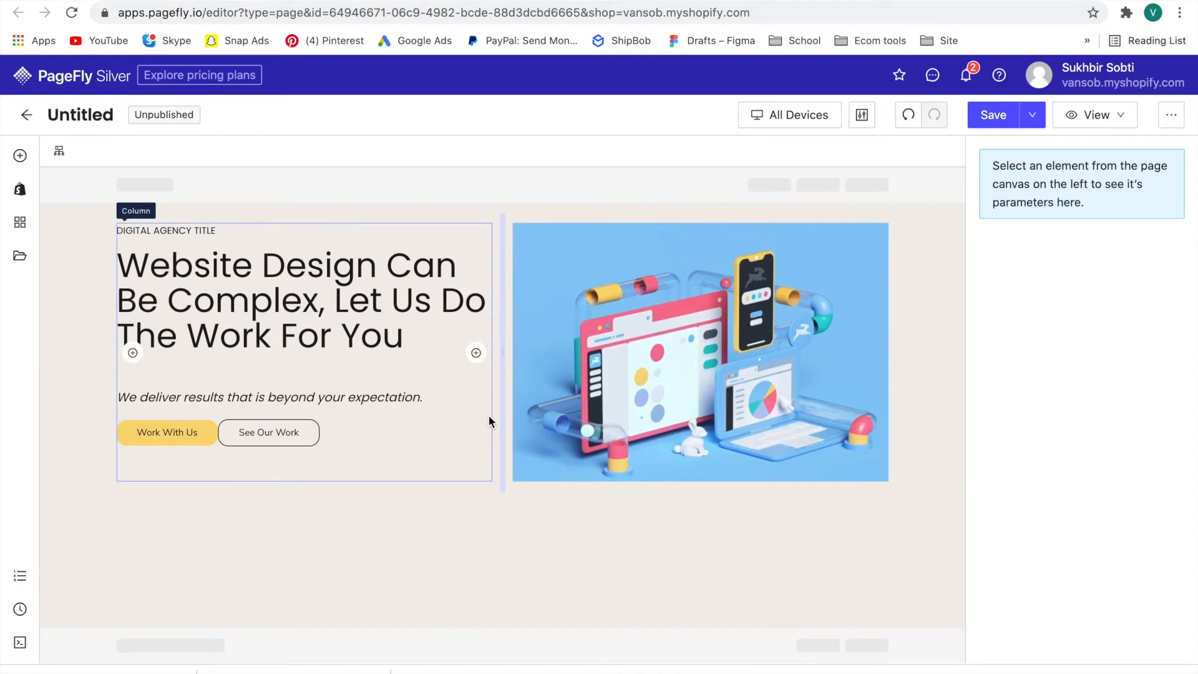
# Step: Set the top margin of the "We deliver results" line to -30 px
pyautogui.click(249, 229)
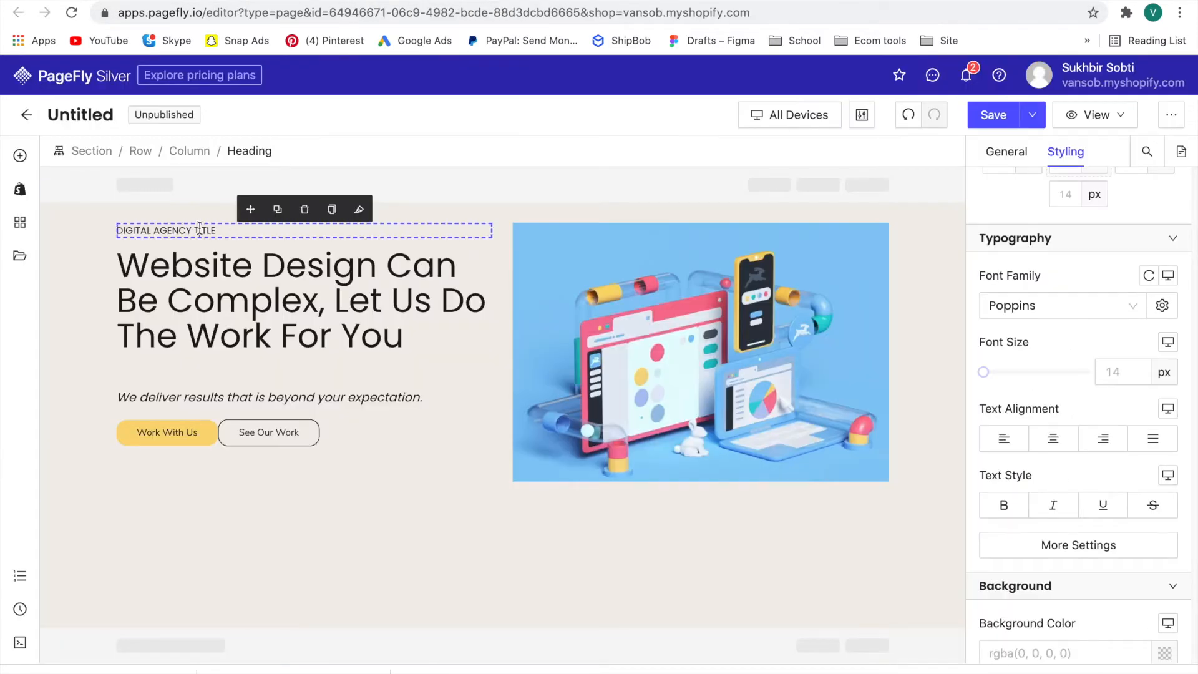
pyautogui.tripleClick(199, 229)
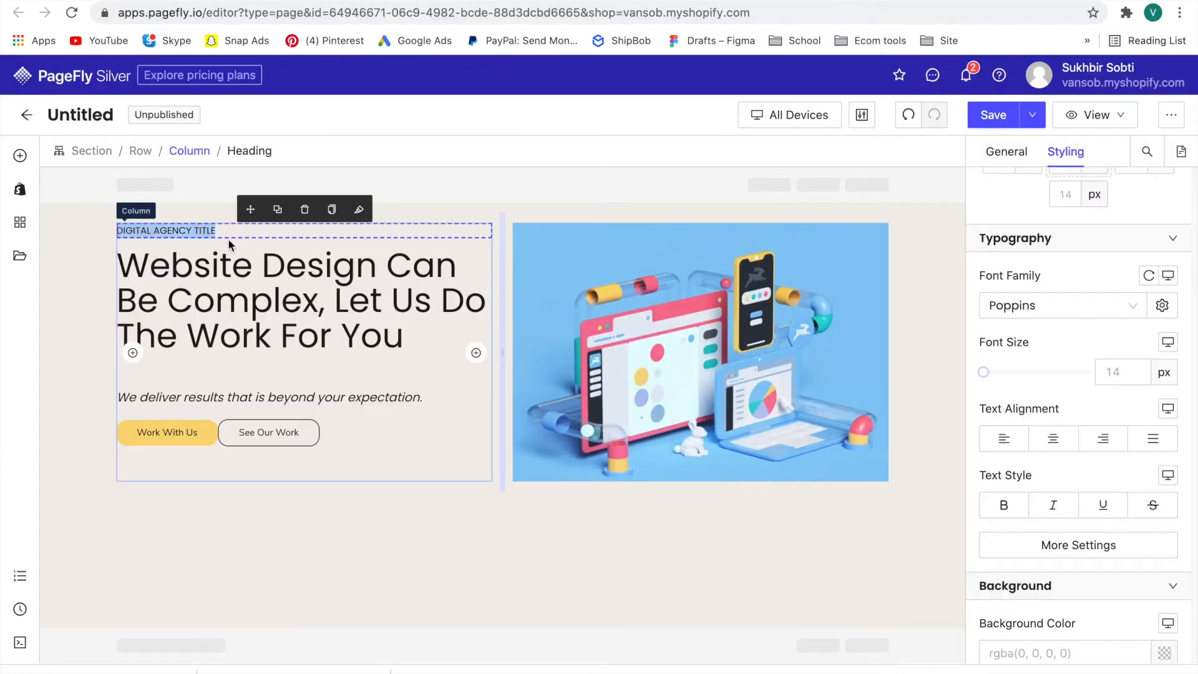
pyautogui.tripleClick(262, 397)
pyautogui.click(1066, 151)
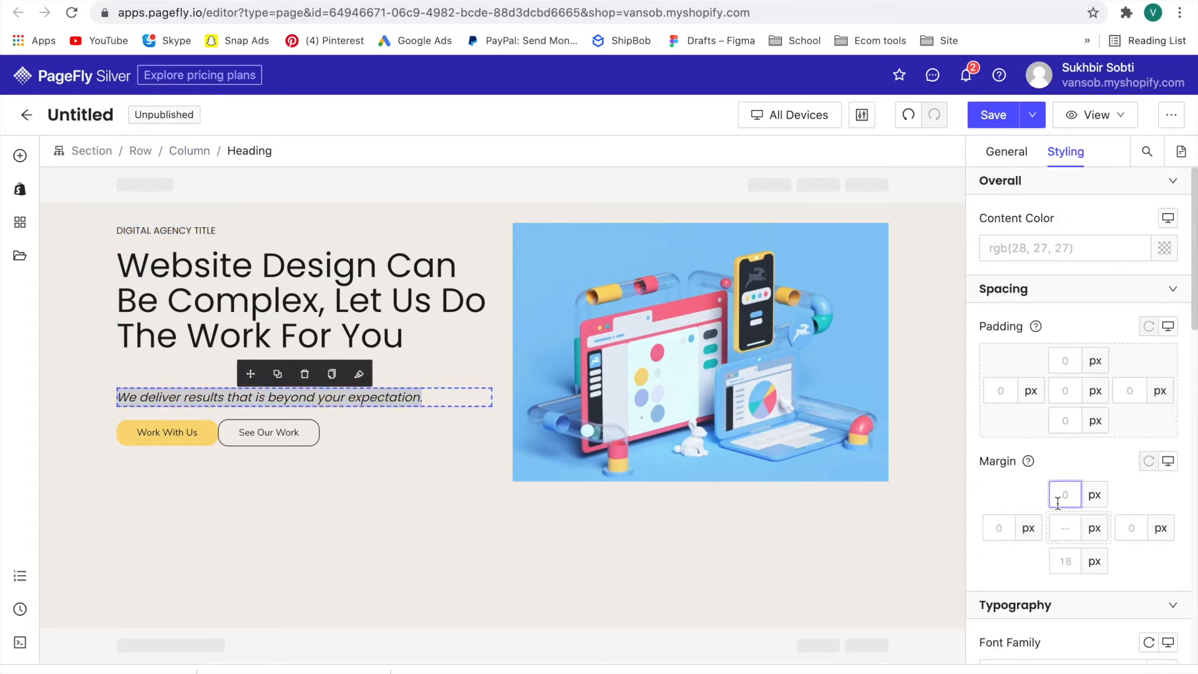
pyautogui.write('-30')
pyautogui.click(890, 546)
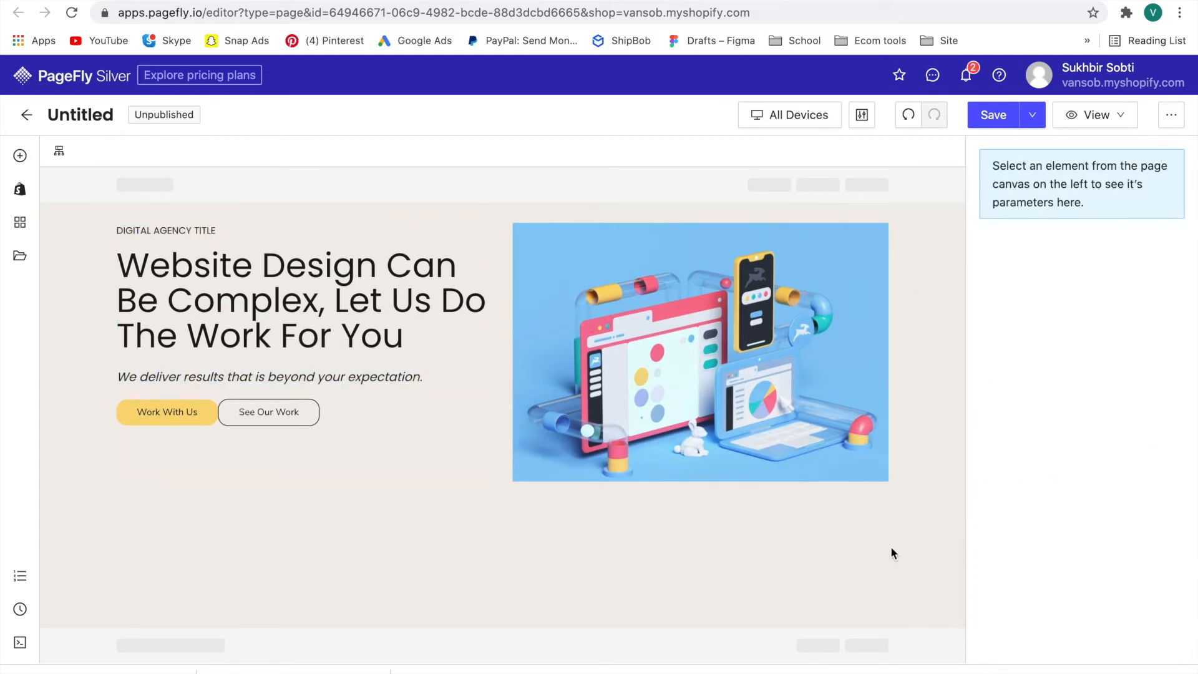
# Step: Make the entire "Website Design Can Be Complex" heading text bold
pyautogui.click(500, 0)
pyautogui.click(724, 0)
pyautogui.click(480, 299)
pyautogui.click(1007, 152)
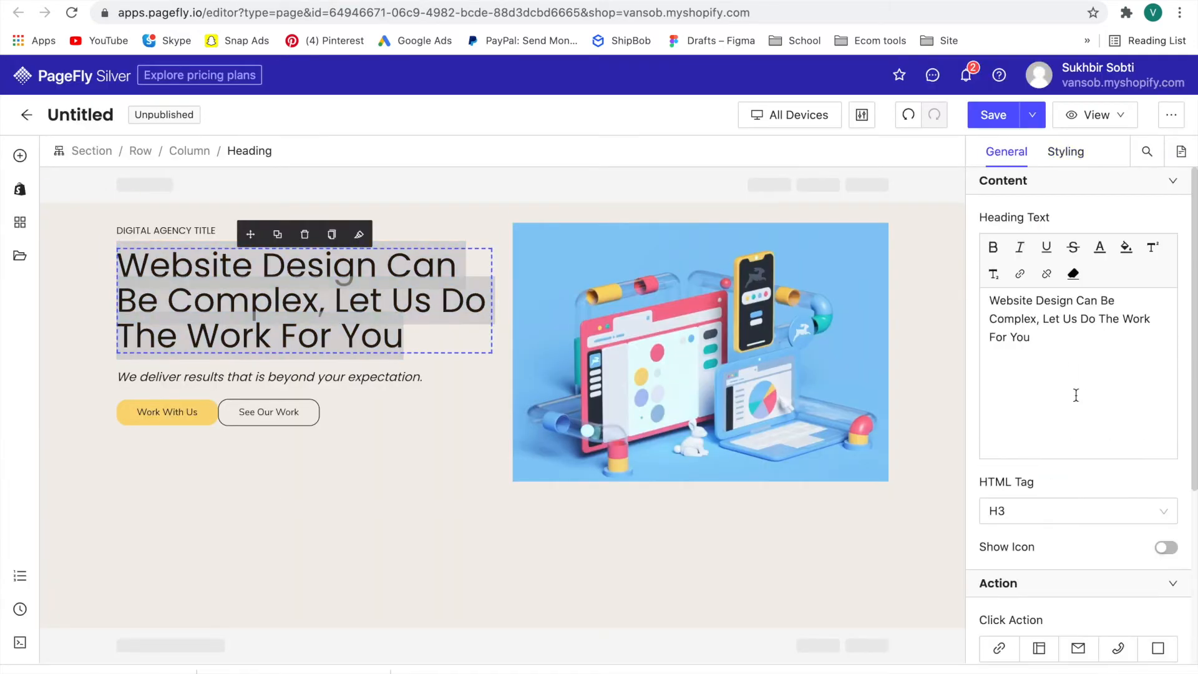
pyautogui.tripleClick(997, 302)
pyautogui.hotkey('ctrl', 'b')
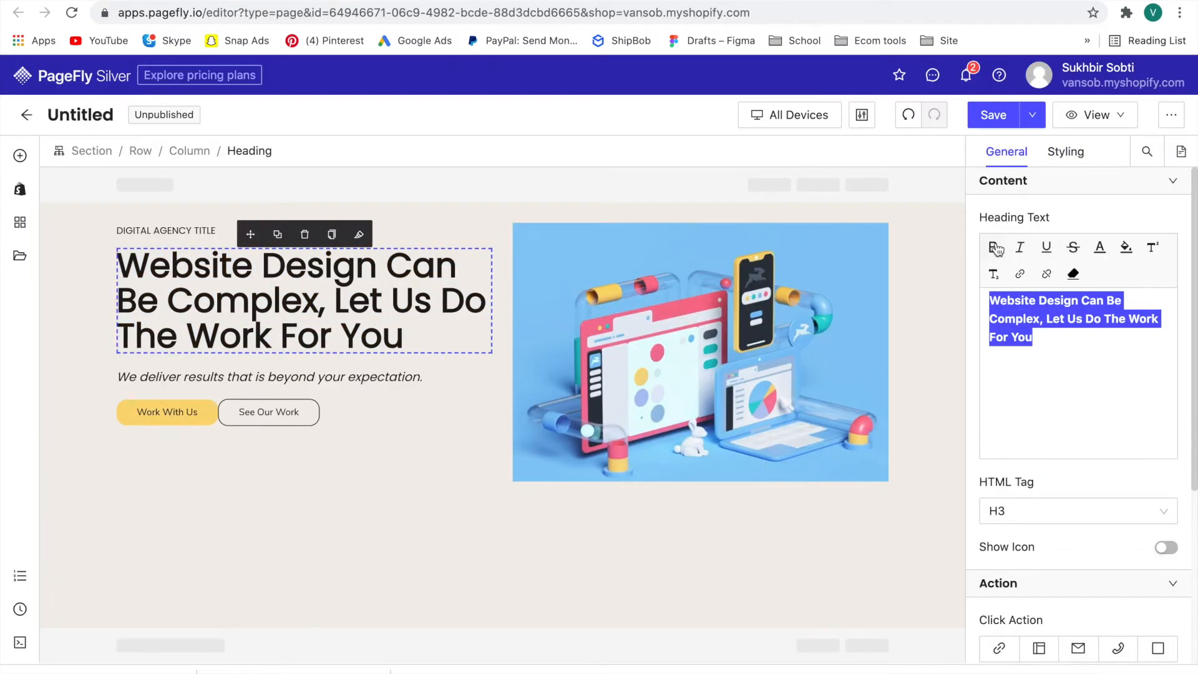
pyautogui.click(927, 337)
# Step: Switch to the Figma design and copy the hero background rectangle's fill colour, 89CAF4, for use in PageFly
pyautogui.click(538, 0)
pyautogui.scroll(-5, 634, 280)
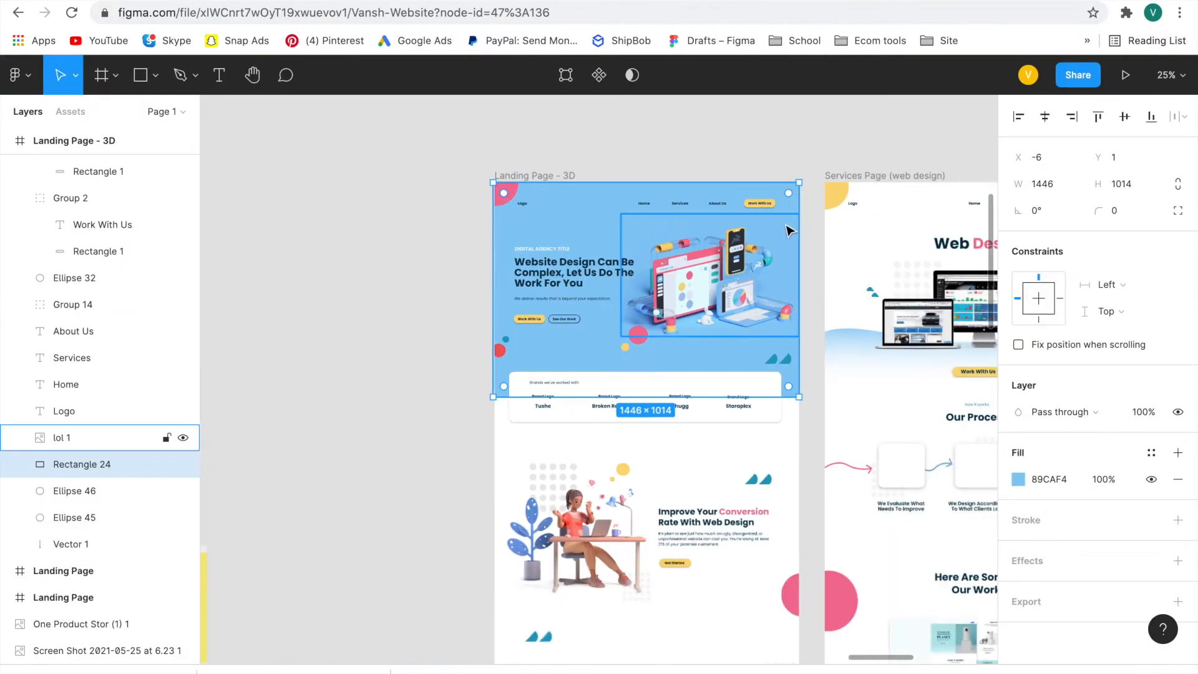
pyautogui.click(787, 231)
pyautogui.click(779, 199)
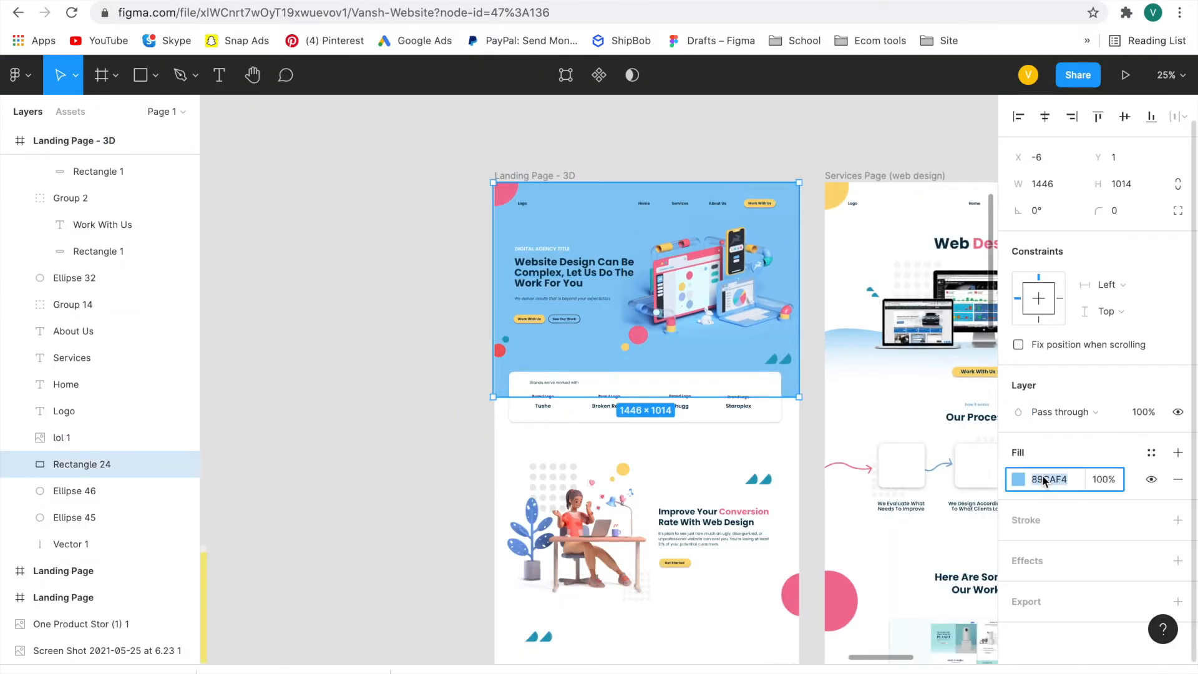
pyautogui.click(562, 0)
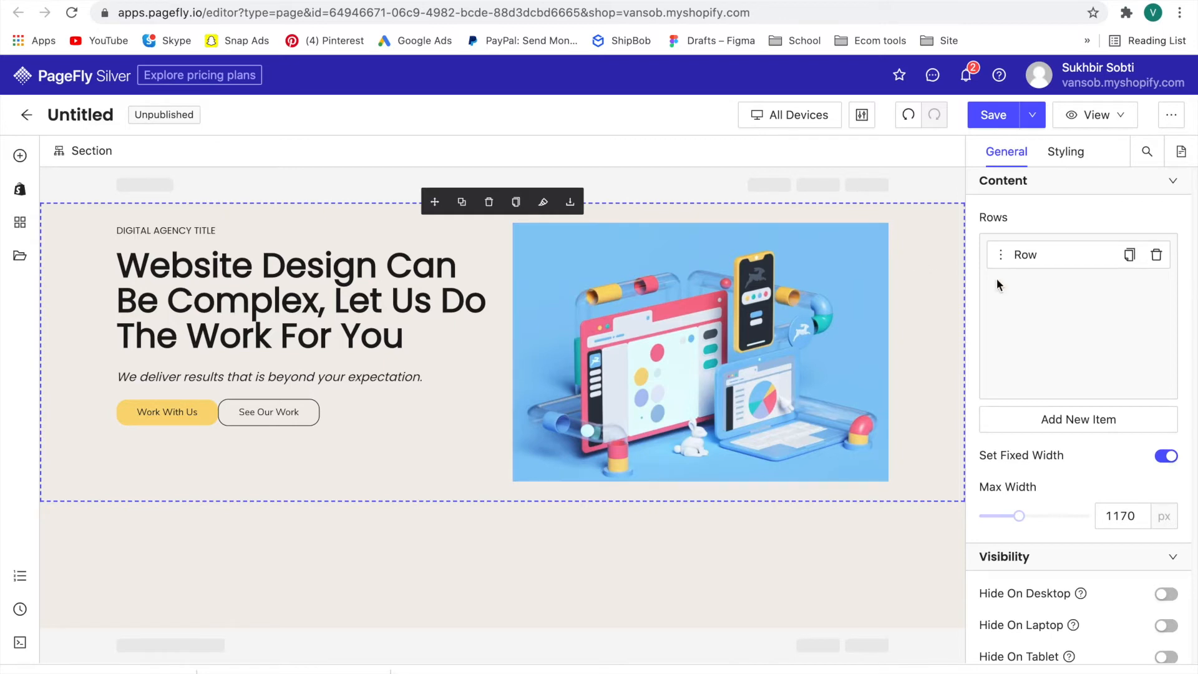
# Step: Set the hero section's background color to hex 89CAF4
pyautogui.click(1070, 161)
pyautogui.scroll(-8, 1130, 387)
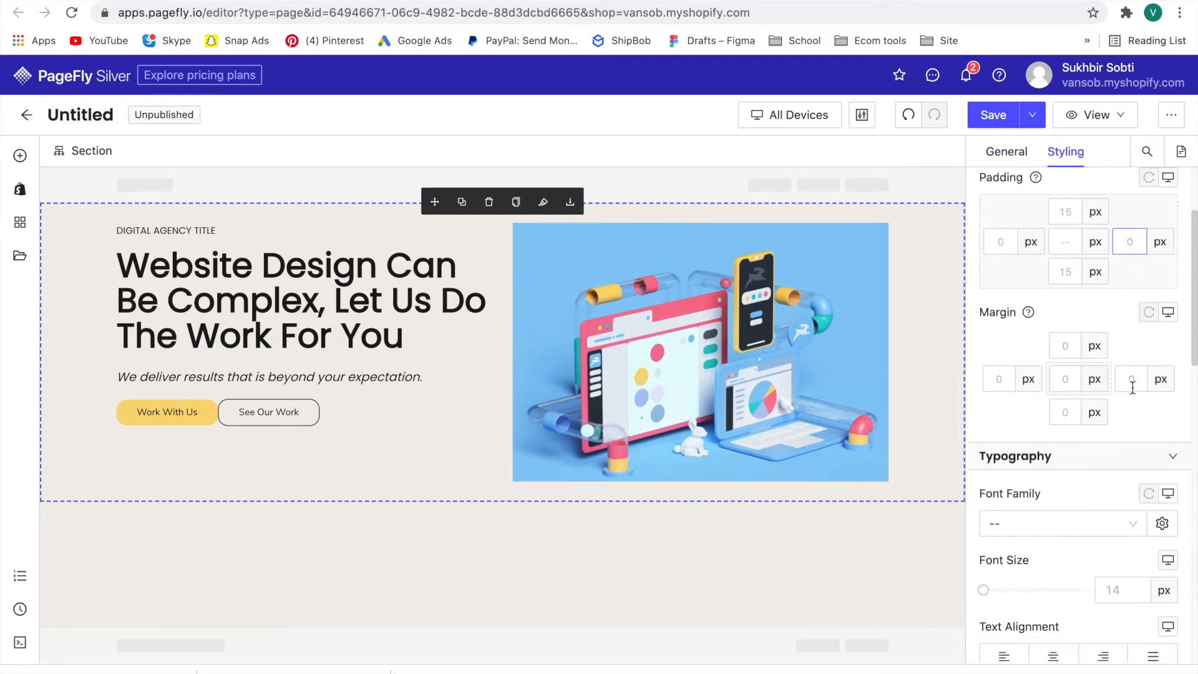
pyautogui.scroll(-5, 1133, 450)
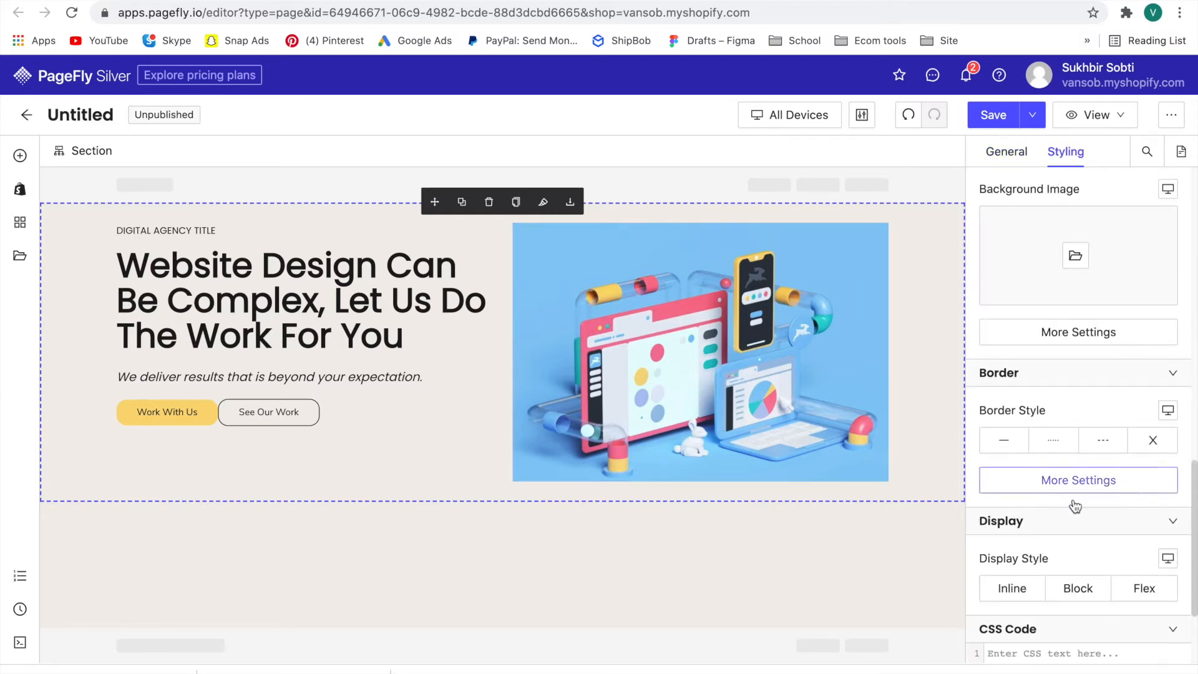
pyautogui.click(853, 571)
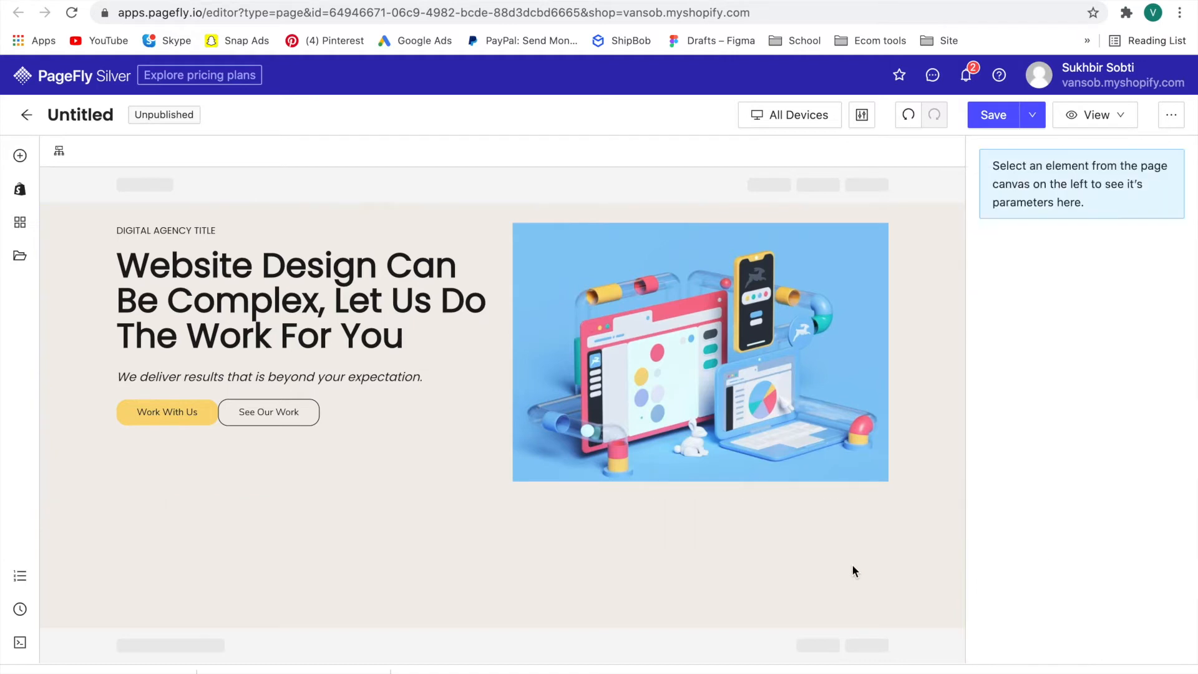
pyautogui.click(932, 261)
pyautogui.scroll(5, 1096, 353)
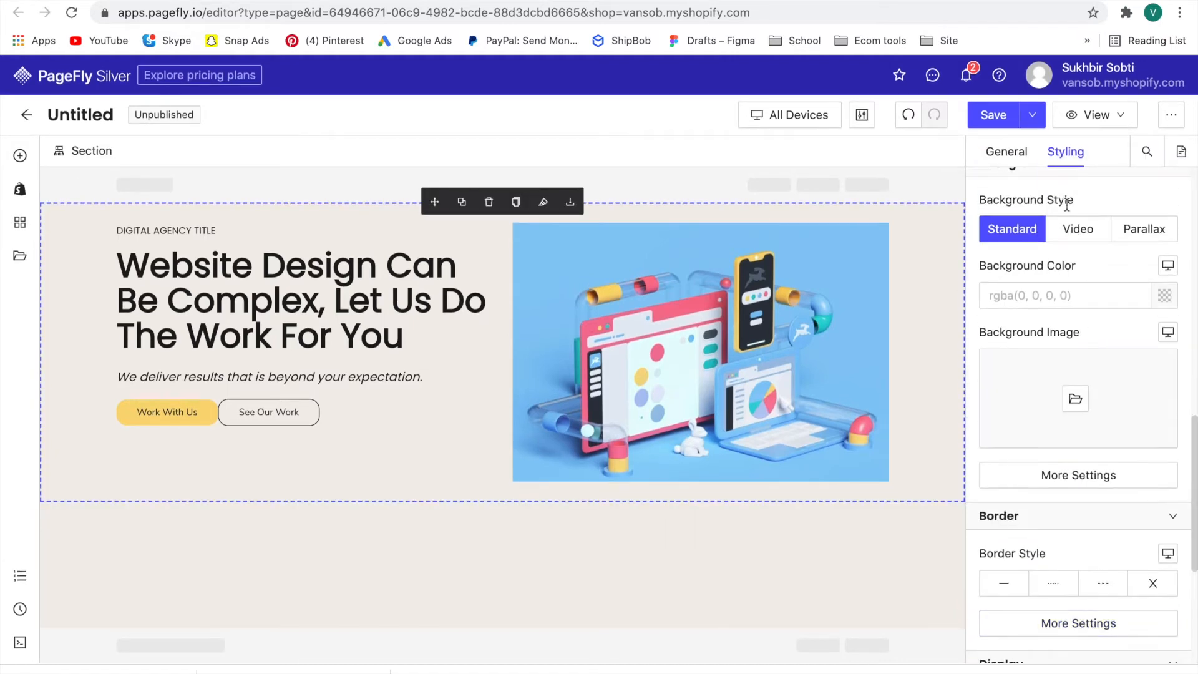
pyautogui.click(1033, 300)
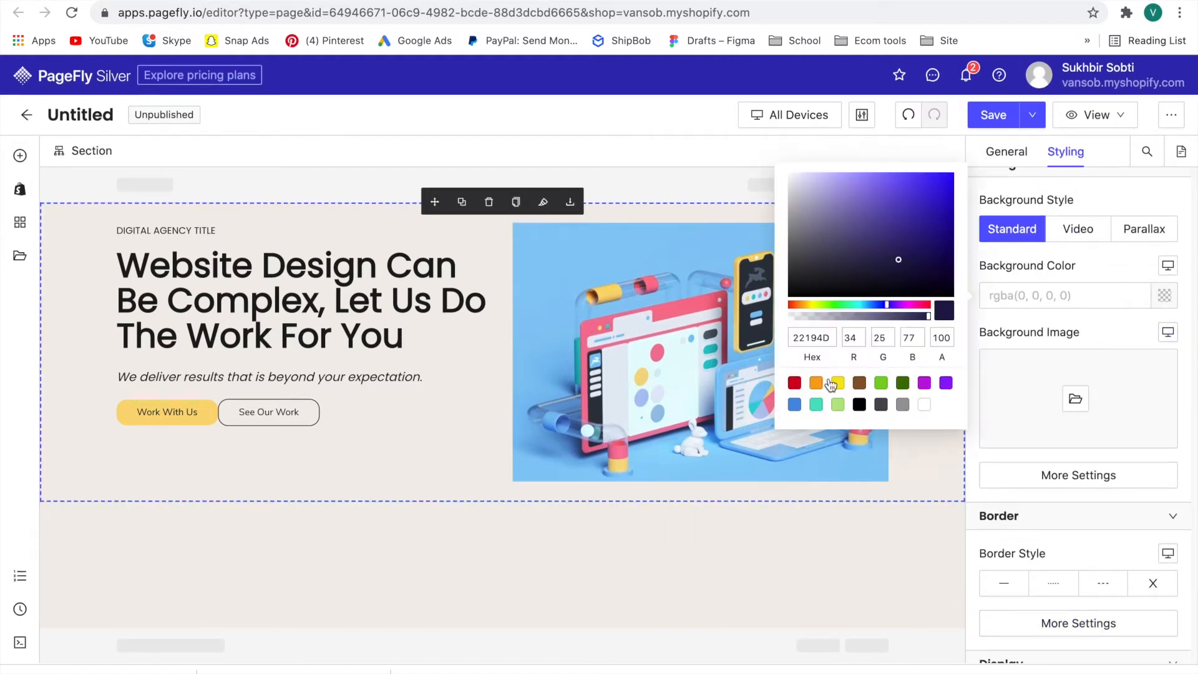
pyautogui.doubleClick(819, 337)
pyautogui.write('89CAF4')
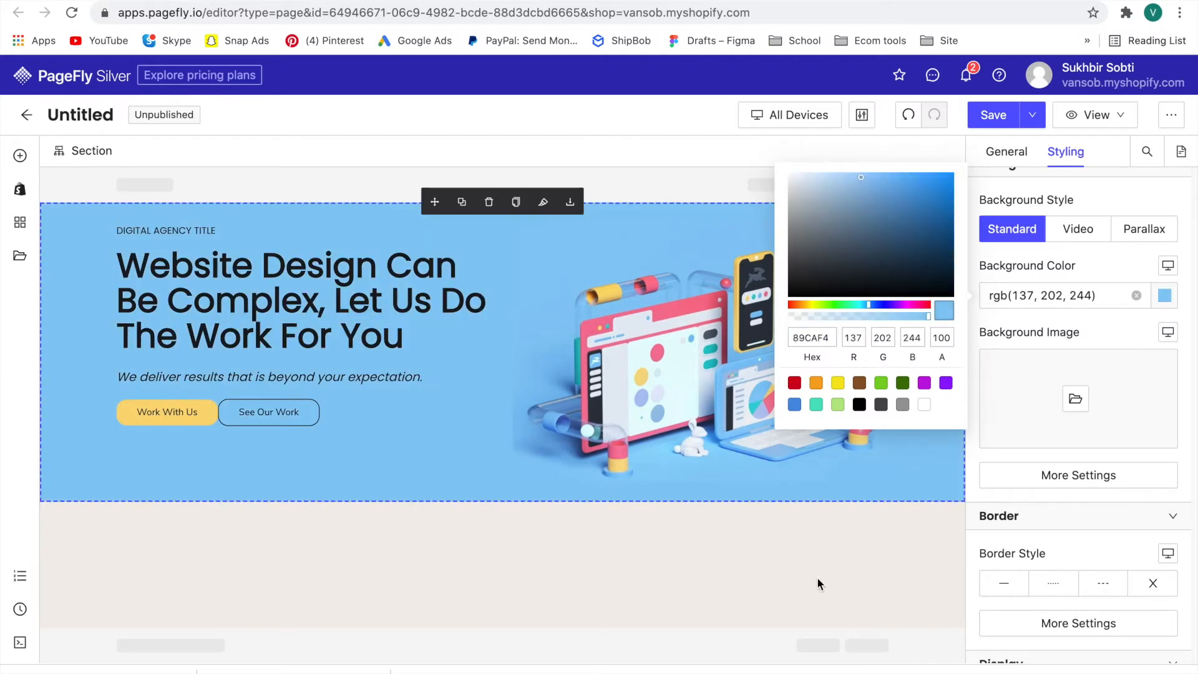
pyautogui.click(817, 580)
# Step: Check the Figma hero text, return to PageFly, and make the DIGITAL AGENCY TITLE heading white and bold
pyautogui.hotkey('ctrl', 'Tab')
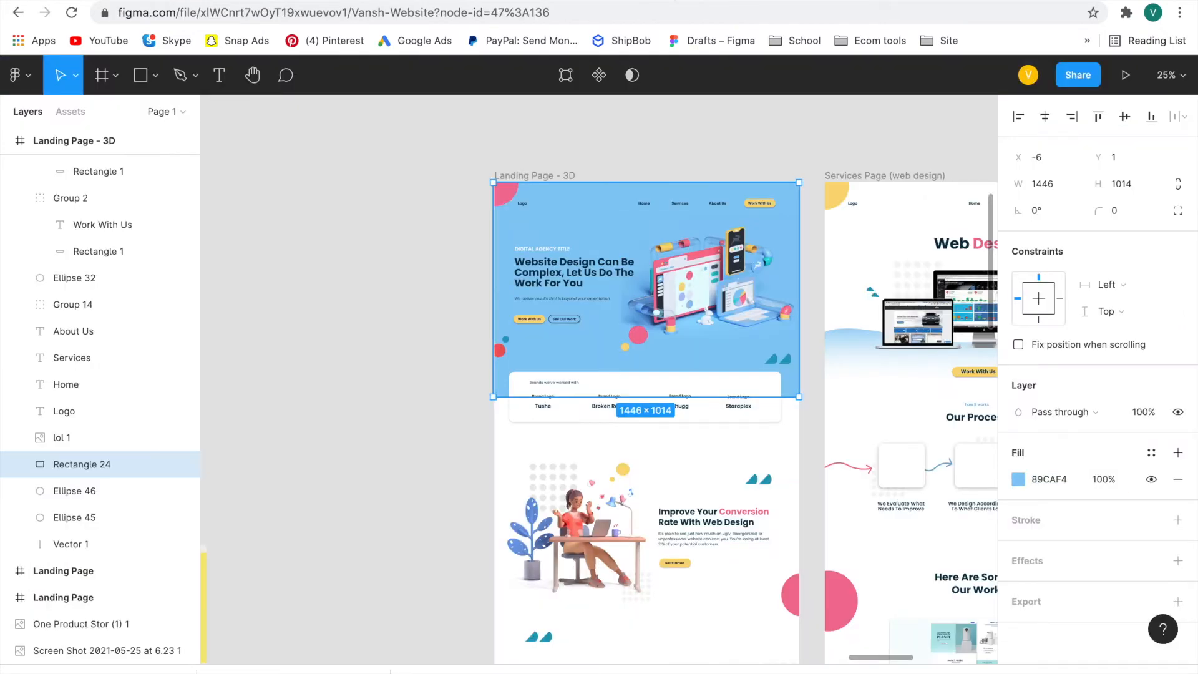
pyautogui.scroll(6, 636, 262)
pyautogui.hscroll(1, 635, 262)
pyautogui.click(387, 1)
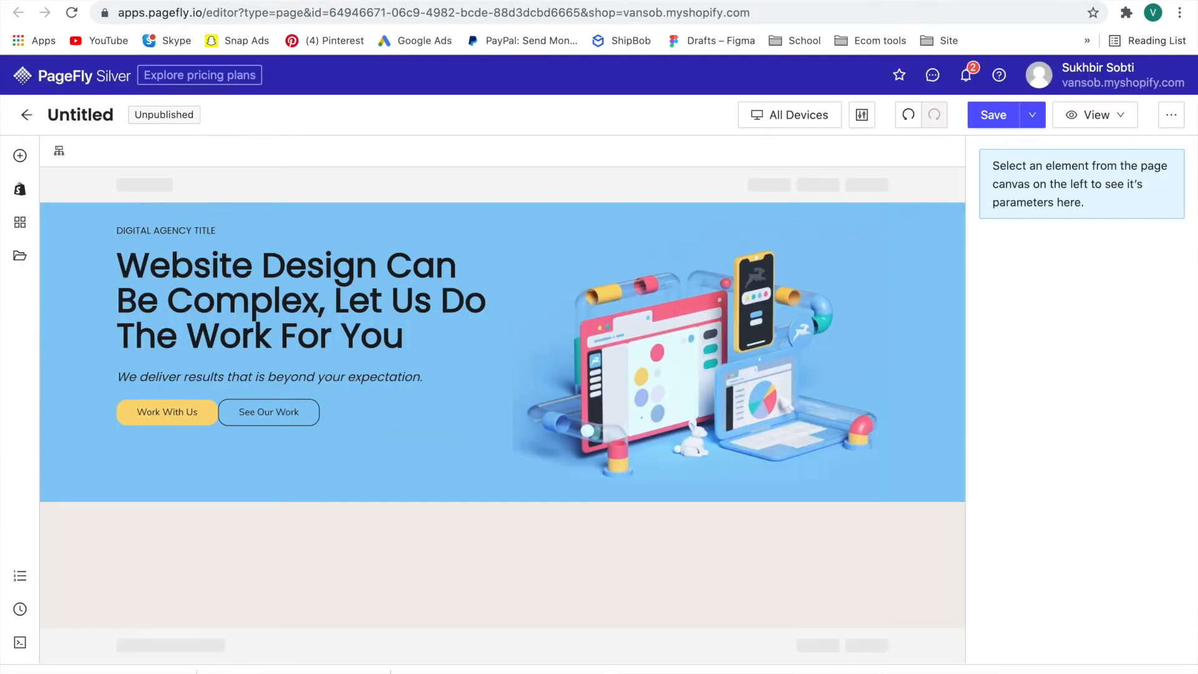
pyautogui.click(187, 232)
pyautogui.scroll(10, 1074, 202)
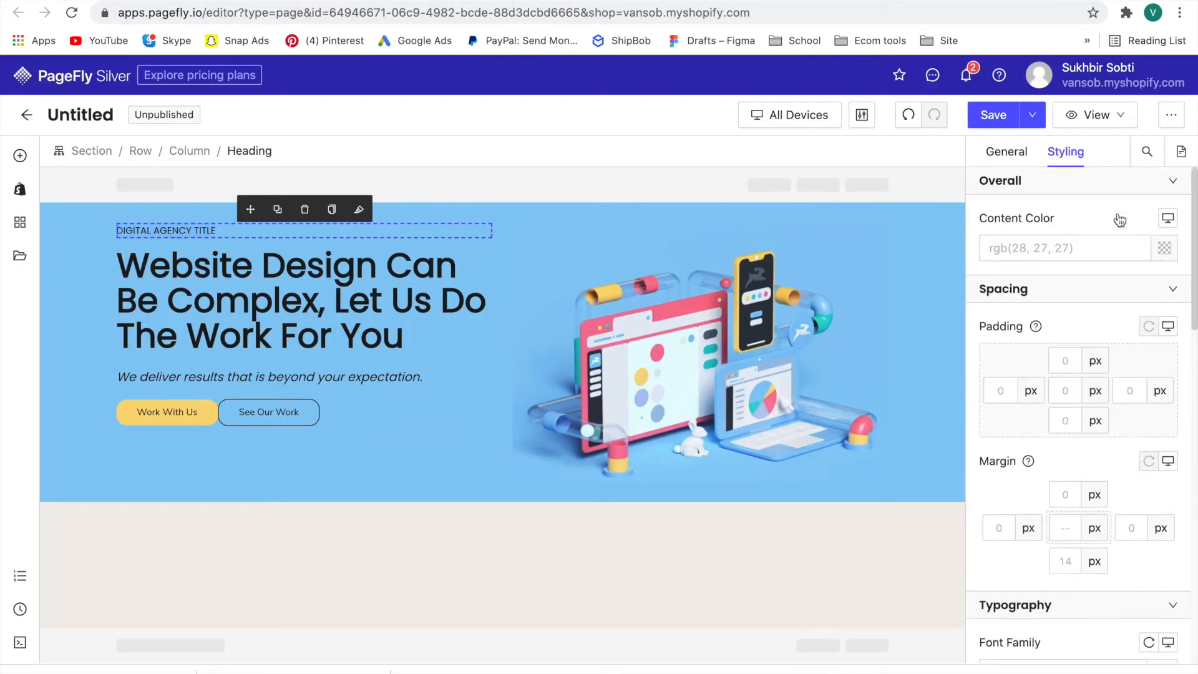
pyautogui.click(1167, 249)
pyautogui.click(924, 357)
pyautogui.click(1027, 154)
pyautogui.moveTo(1117, 301); pyautogui.dragTo(990, 301)
pyautogui.click(285, 437)
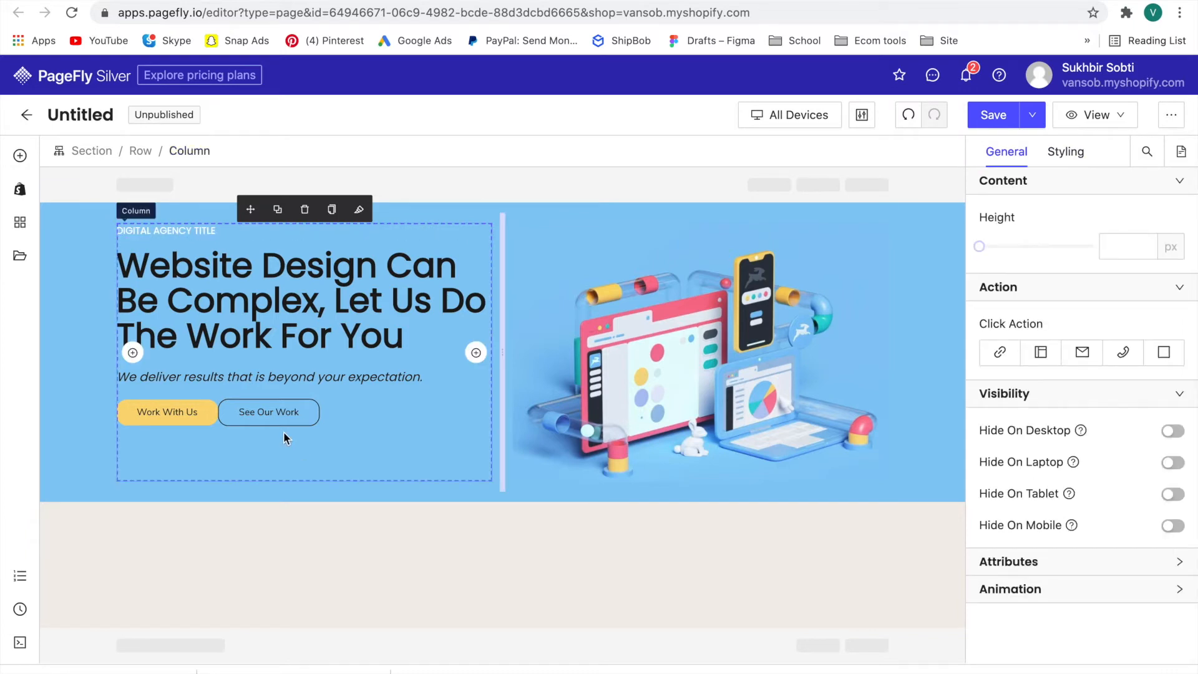
# Step: Match the button spacing in the Figma design by setting the "See Our Work" button's left margin to 20 px
pyautogui.click(225, 408)
pyautogui.hotkey('ctrl', 'Tab')
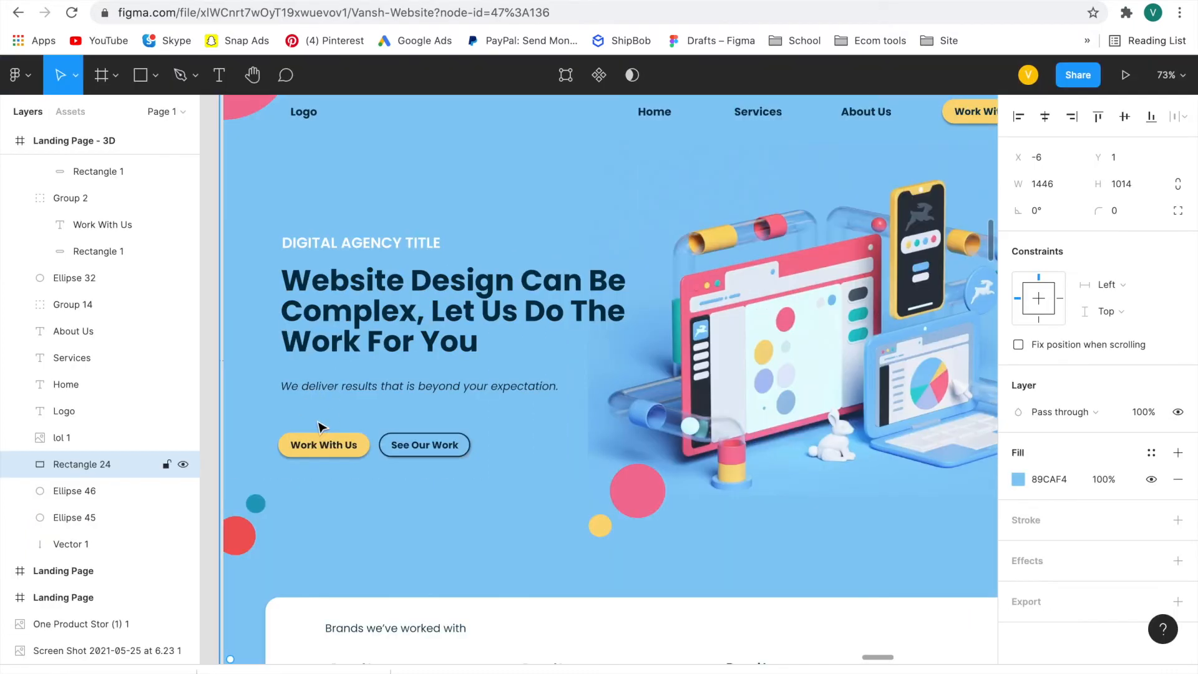
pyautogui.scroll(5, 321, 428)
pyautogui.scroll(-5, 574, 494)
pyautogui.hotkey('ctrl', 'shift', 'Tab')
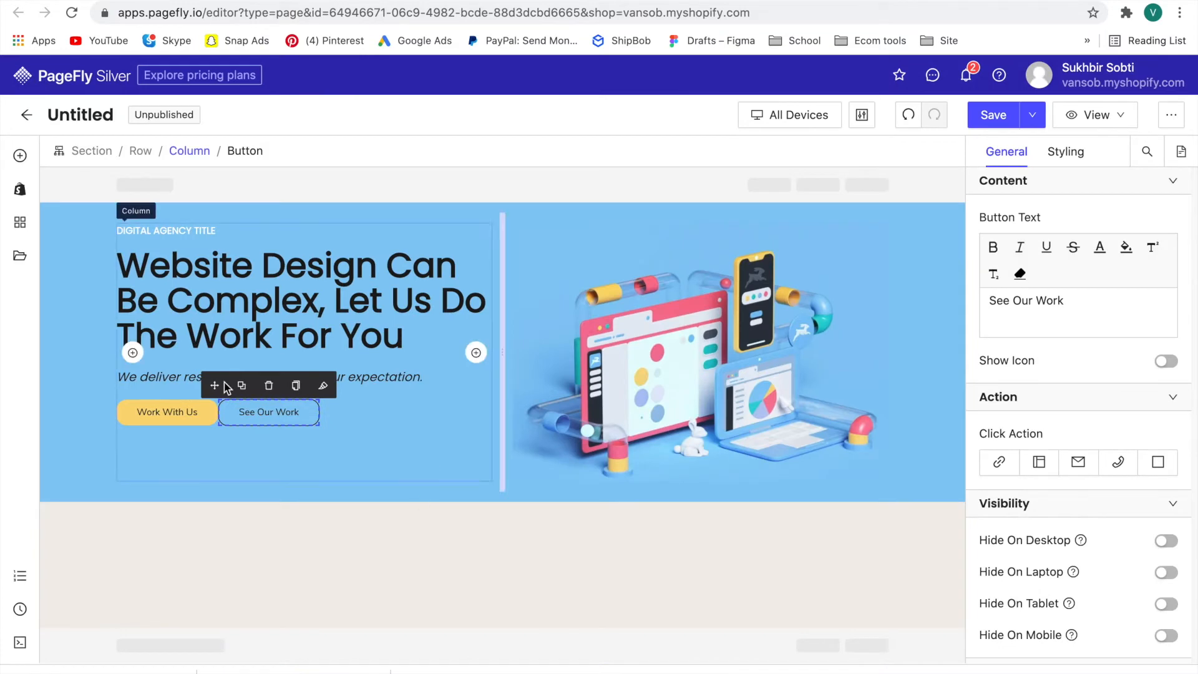
pyautogui.click(1067, 153)
pyautogui.scroll(-1, 1025, 520)
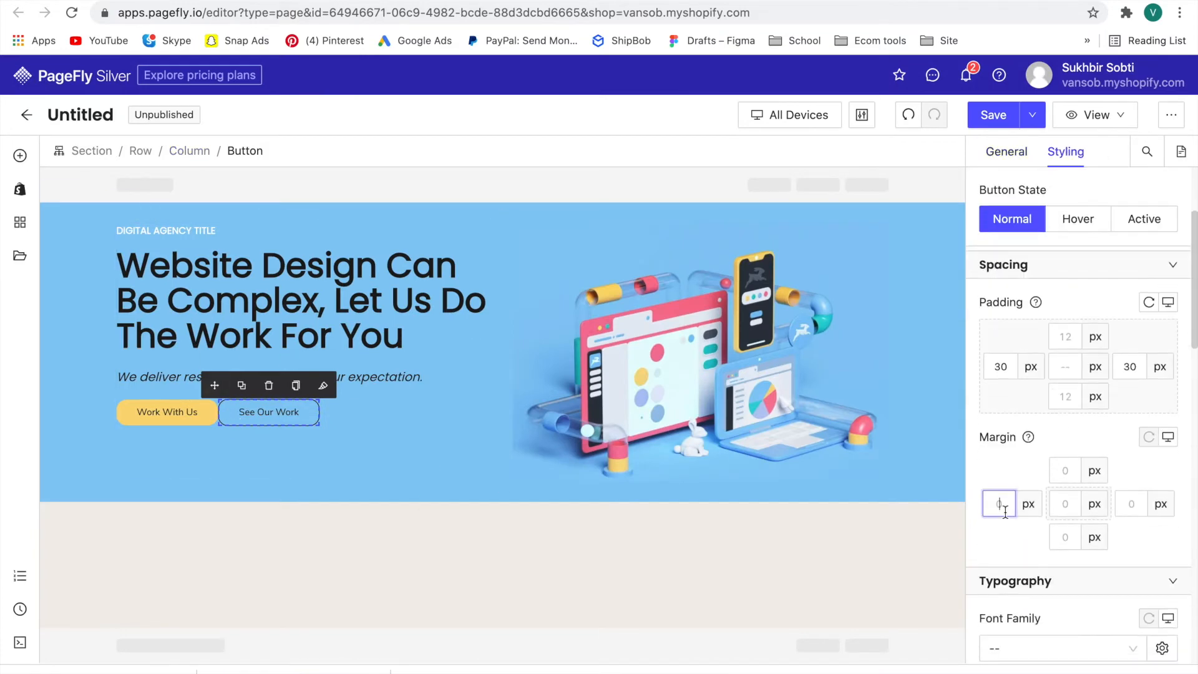
pyautogui.write('40')
pyautogui.press('BackSpace')
pyautogui.press('BackSpace')
pyautogui.write('20')
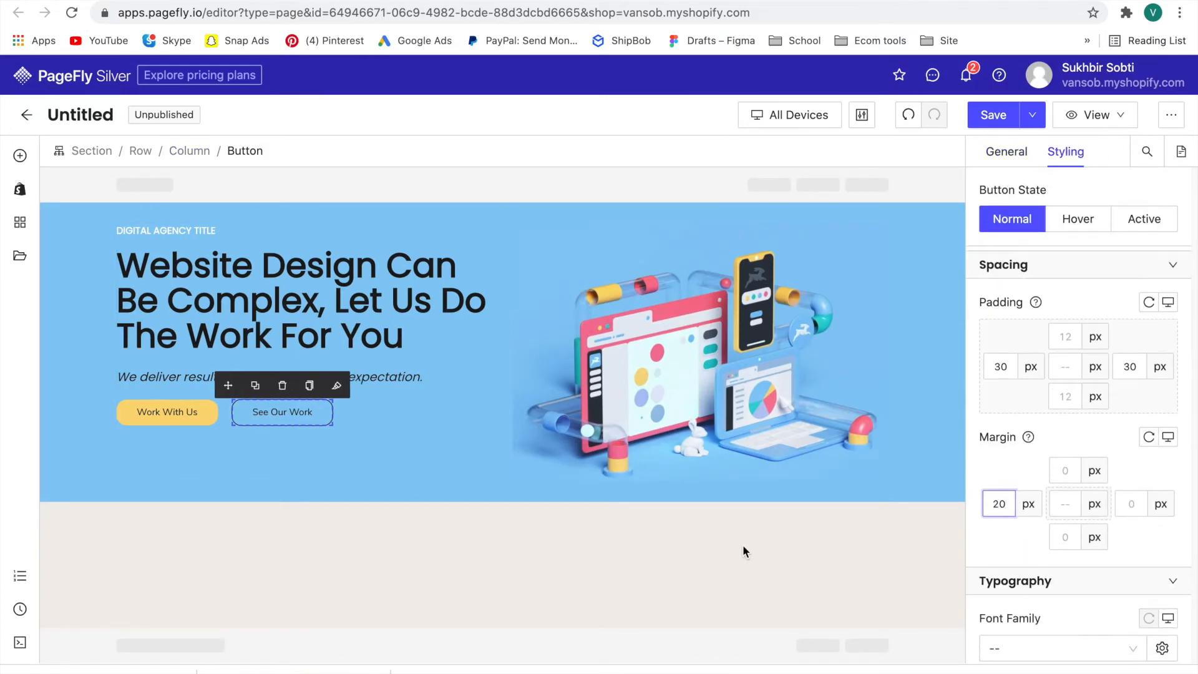
pyautogui.click(743, 551)
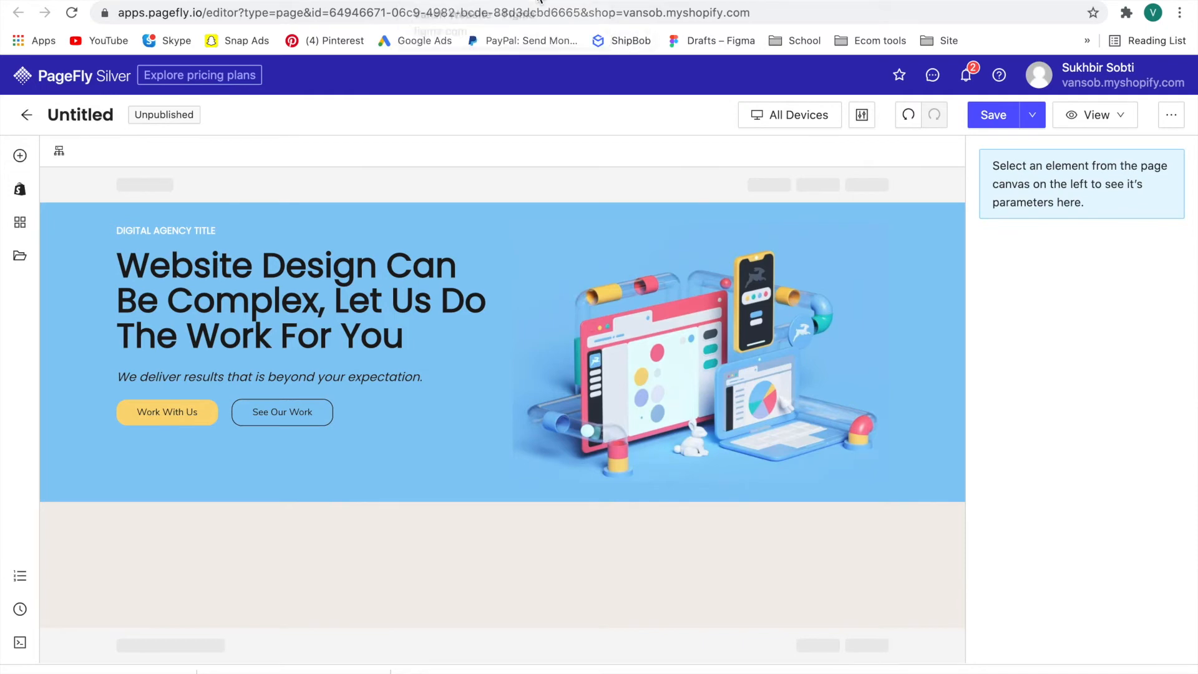
# Step: Switch to Figma, copy the main heading's fill colour 023047, and return to PageFly
pyautogui.click(539, 2)
pyautogui.click(521, 270)
pyautogui.doubleClick(521, 270)
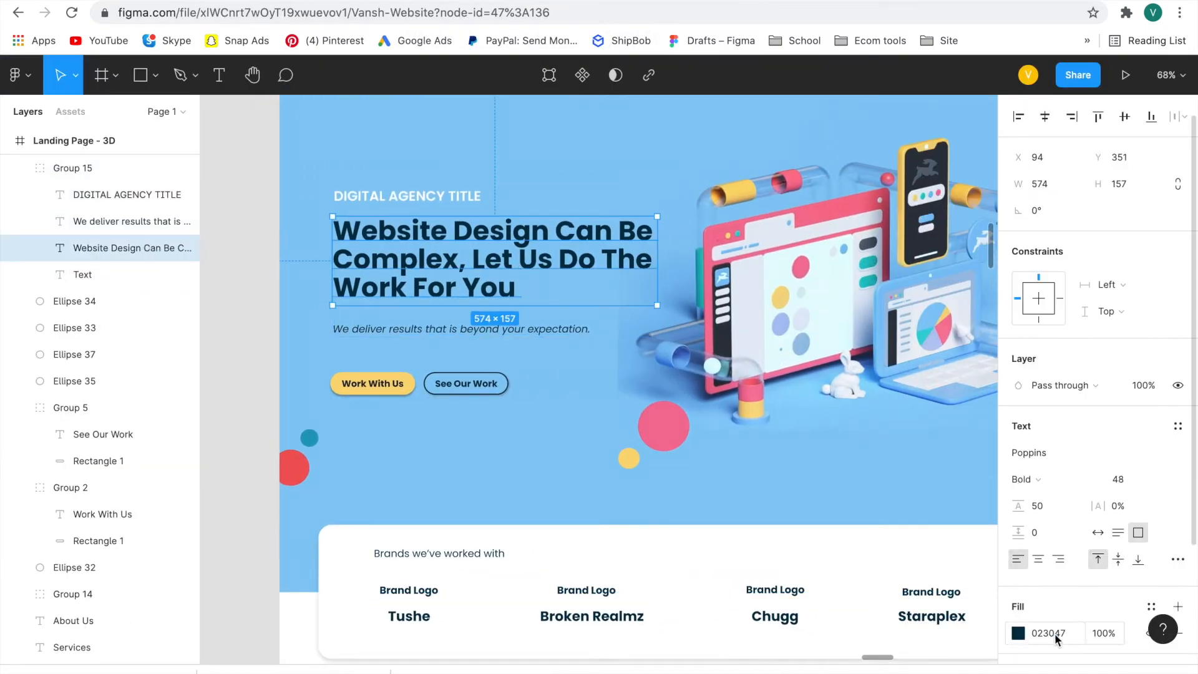
pyautogui.click(349, 2)
# Step: Set the content color of the "Website Design Can Be Complex" heading to the copied 023047
pyautogui.click(300, 300)
pyautogui.scroll(3, 1041, 268)
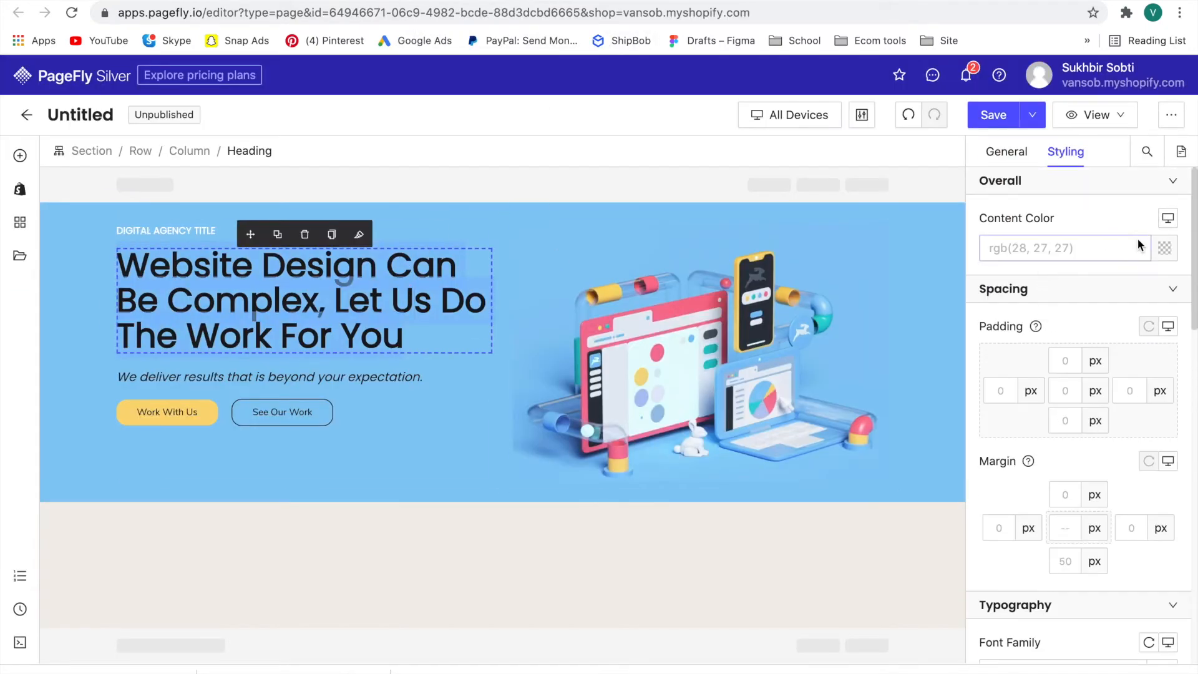
pyautogui.click(1164, 249)
pyautogui.click(815, 289)
pyautogui.click(709, 521)
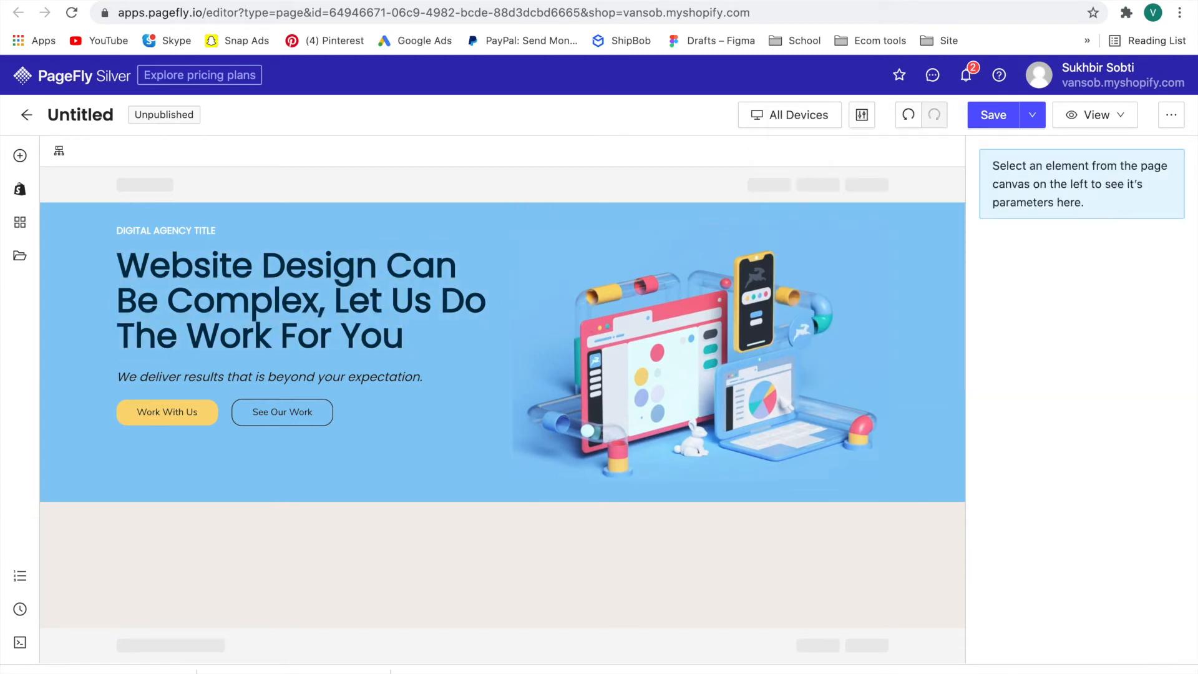
# Step: Examine the Figma hero section's illustration, background, logo and decorative shapes for elements missing from the PageFly page
pyautogui.click(540, 3)
pyautogui.hscroll(2, 602, 236)
pyautogui.scroll(1, 601, 236)
pyautogui.click(602, 235)
pyautogui.scroll(-3, 601, 236)
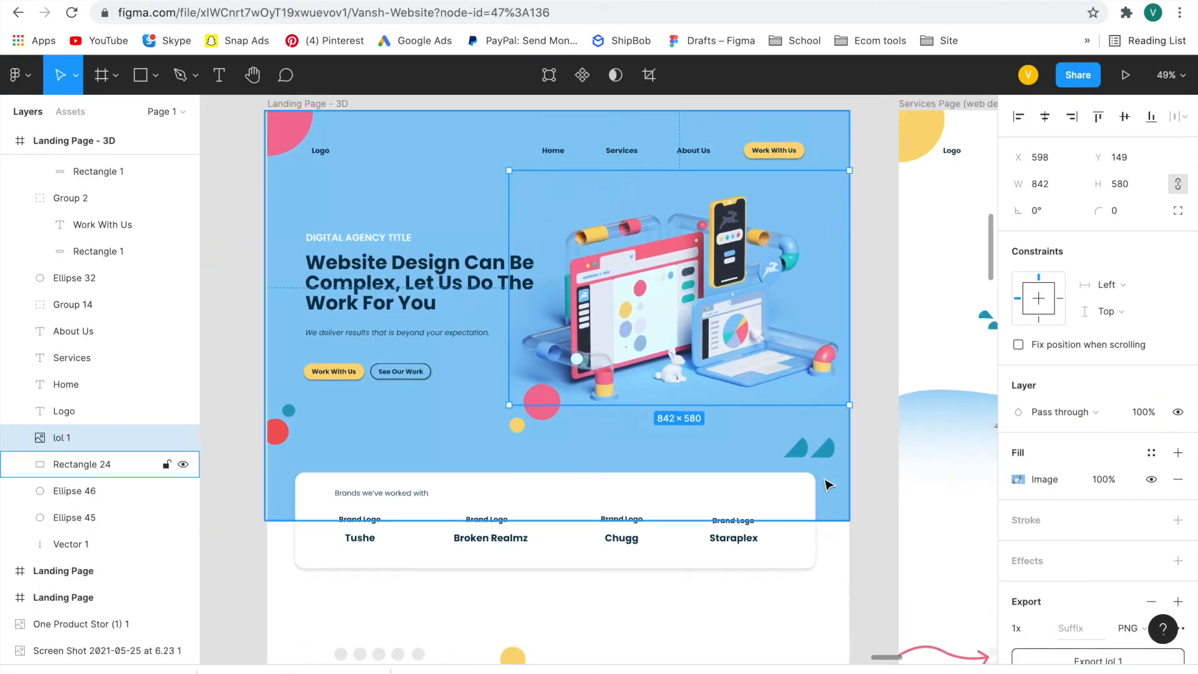
pyautogui.click(830, 484)
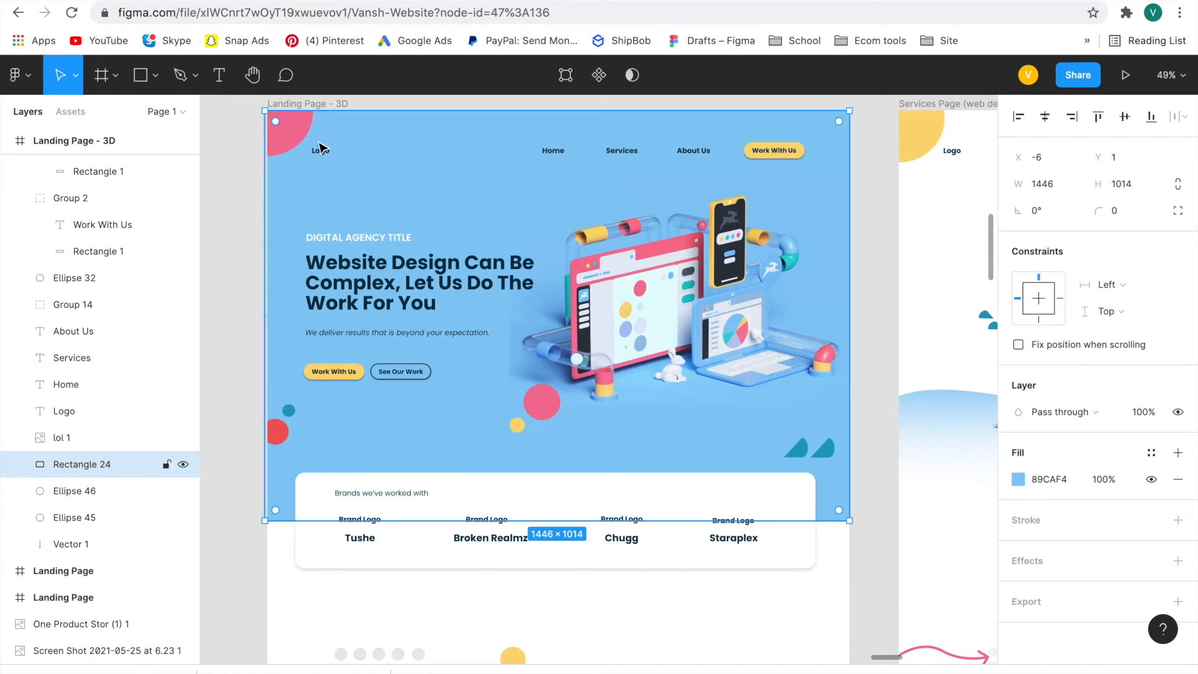
pyautogui.click(684, 2)
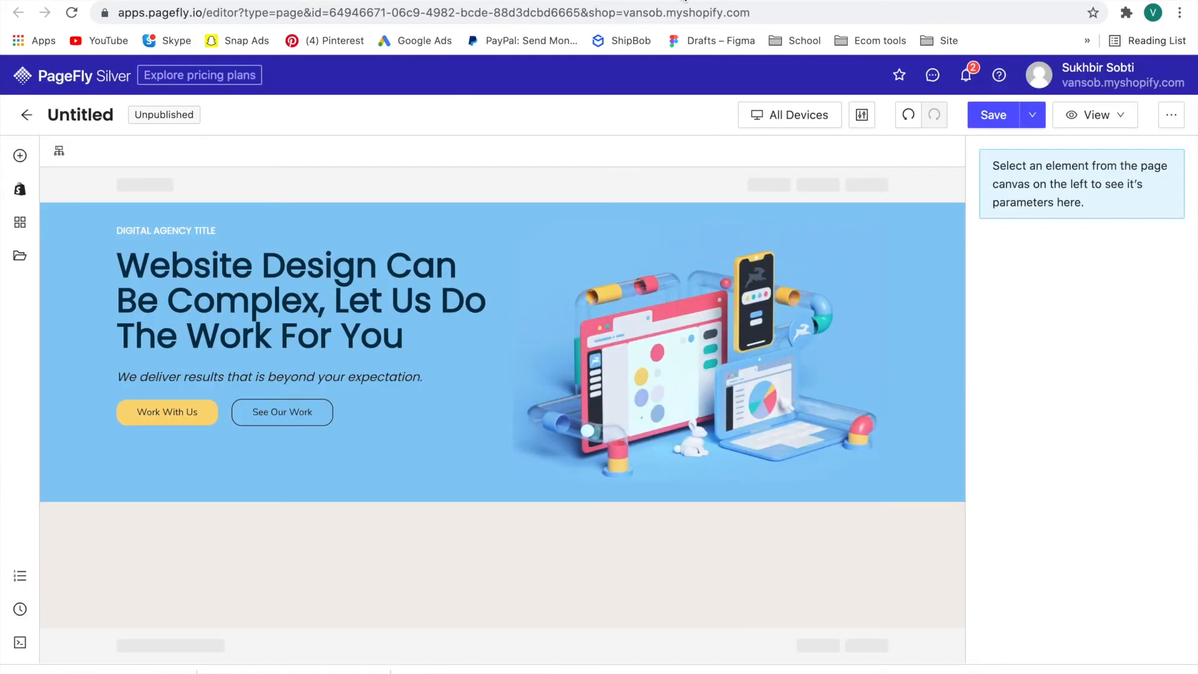
# Step: Add an image placeholder above the hero text and one in each column of a two-column row below it
pyautogui.click(20, 158)
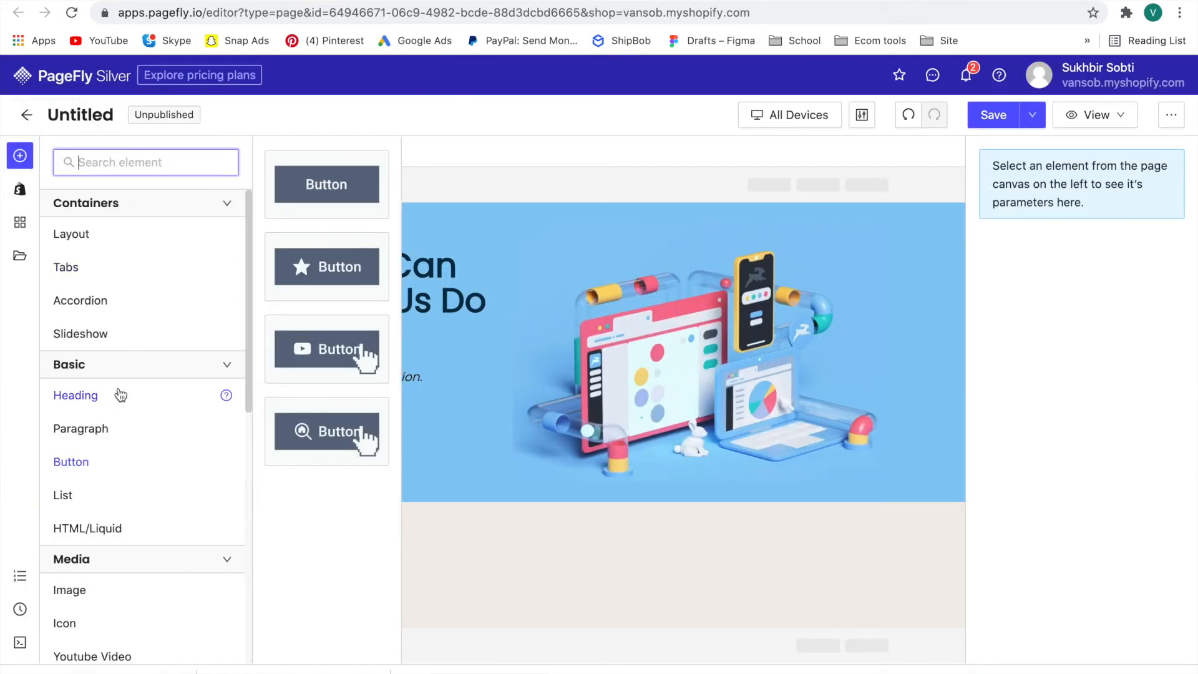
pyautogui.moveTo(104, 588); pyautogui.dragTo(144, 214)
pyautogui.scroll(-1, 429, 248)
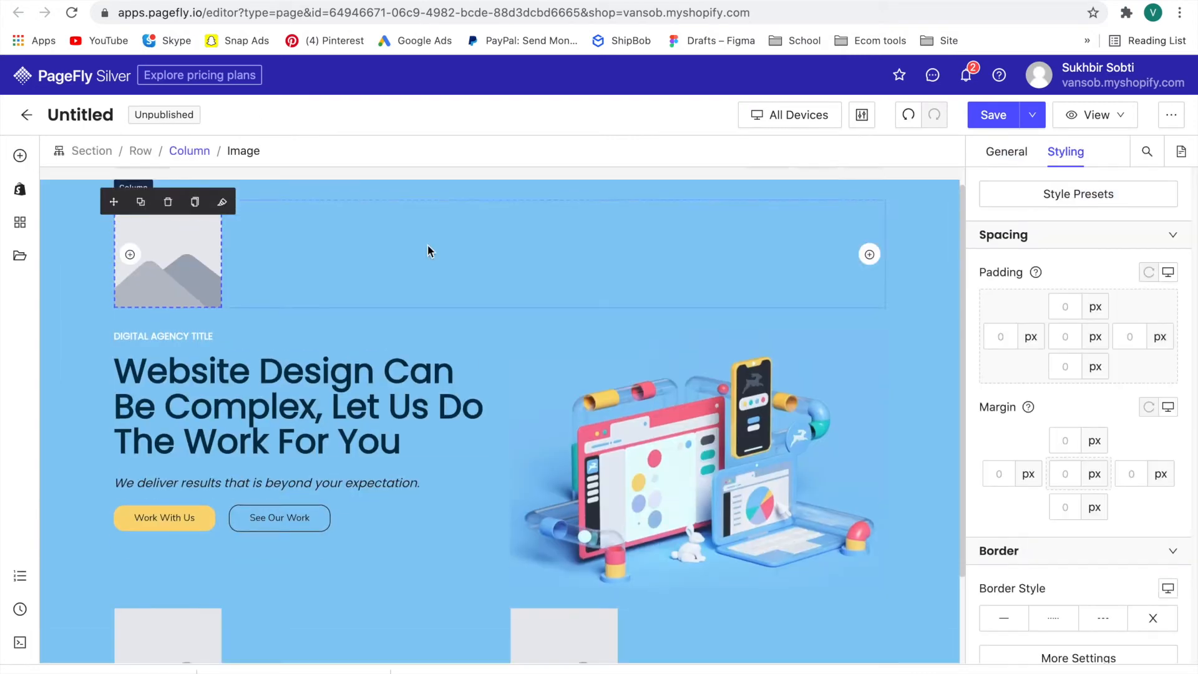
pyautogui.scroll(1, 428, 248)
pyautogui.click(429, 247)
# Step: Switch to Figma and export the red and teal circles beside the hero section as 1x PNG files
pyautogui.click(606, 193)
pyautogui.scroll(-2, 606, 189)
pyautogui.click(929, 614)
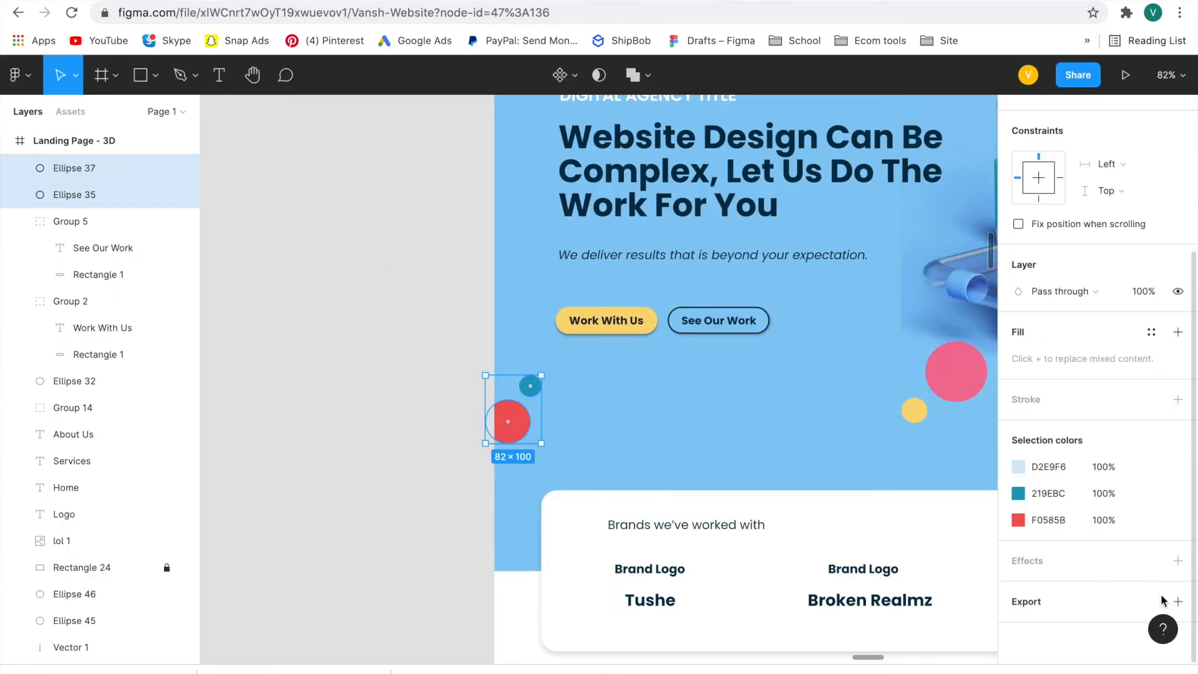
pyautogui.click(1177, 601)
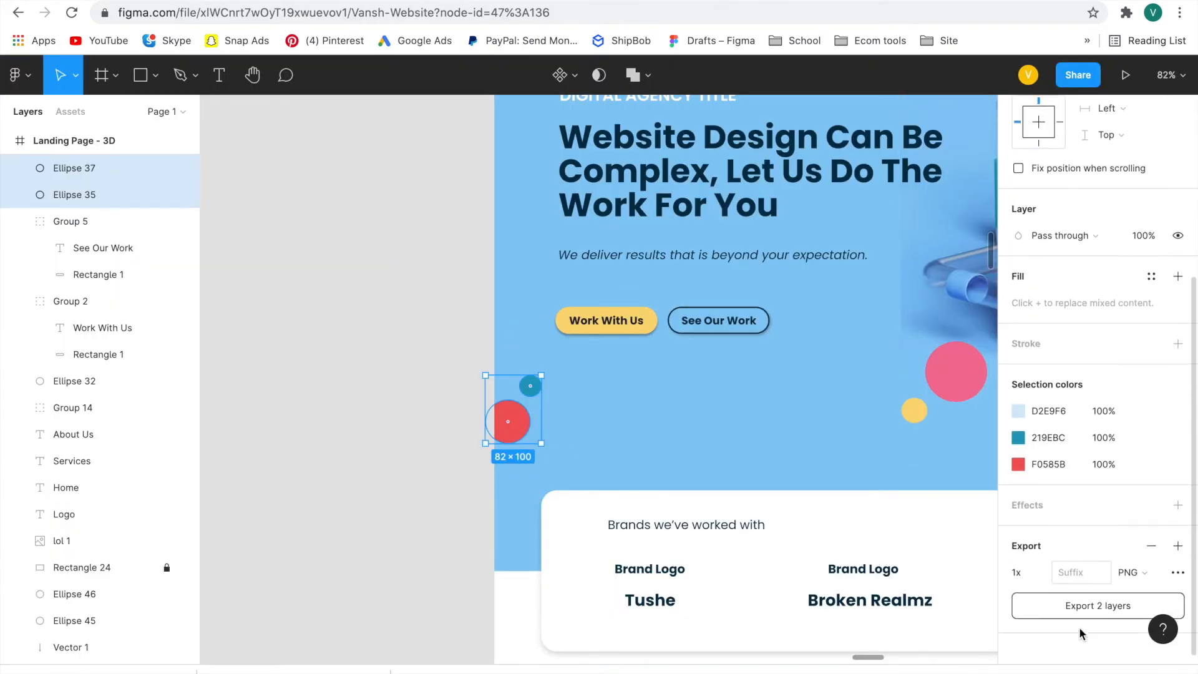
pyautogui.click(1089, 595)
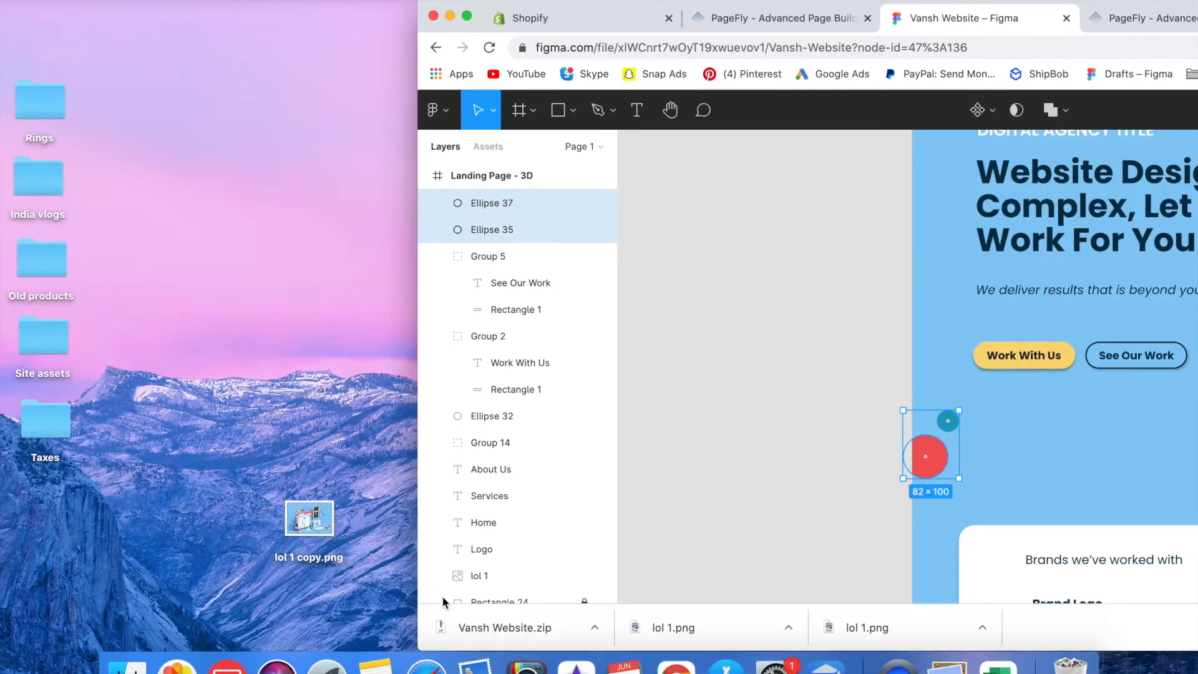
# Step: Move the exported Vansh Website.zip to the desktop, extract it and check the contents of the Vansh Website folder
pyautogui.moveTo(467, 626); pyautogui.dragTo(260, 208)
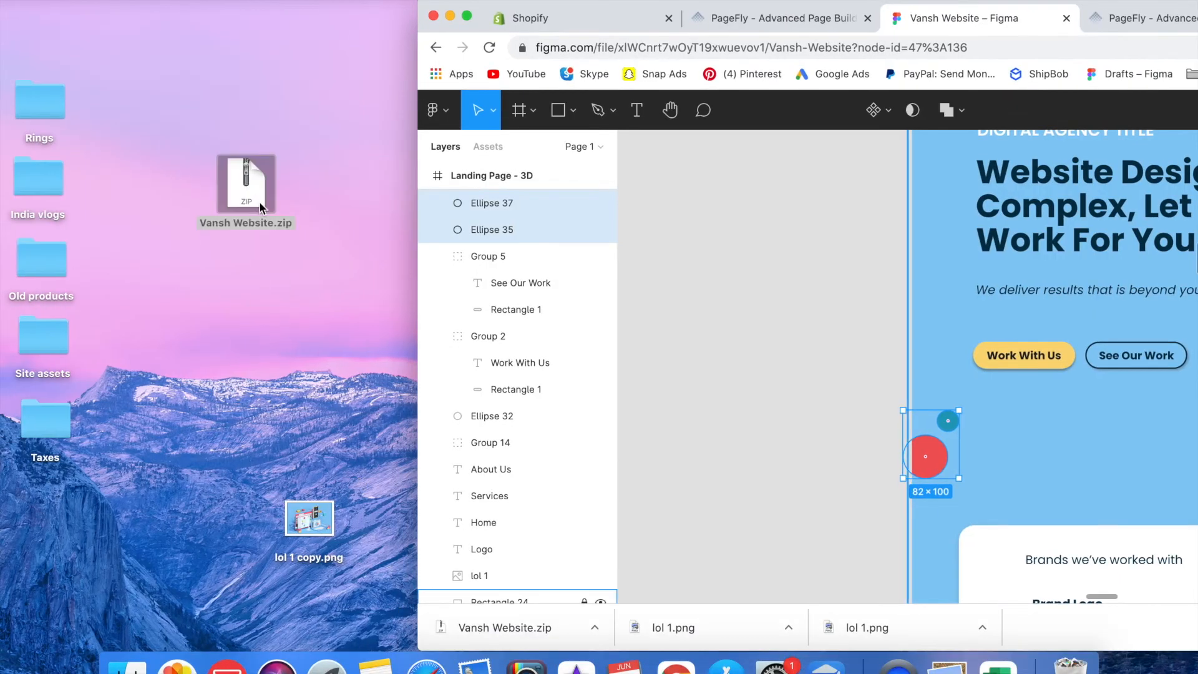
pyautogui.doubleClick(260, 208)
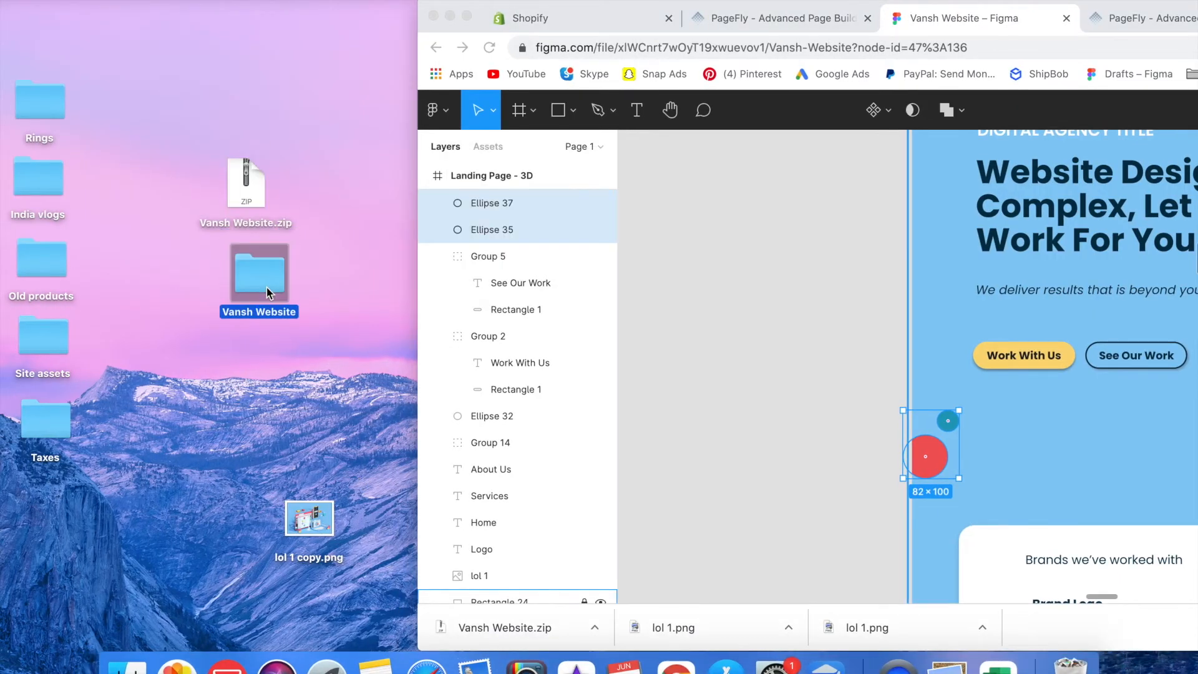
pyautogui.doubleClick(269, 294)
pyautogui.click(291, 111)
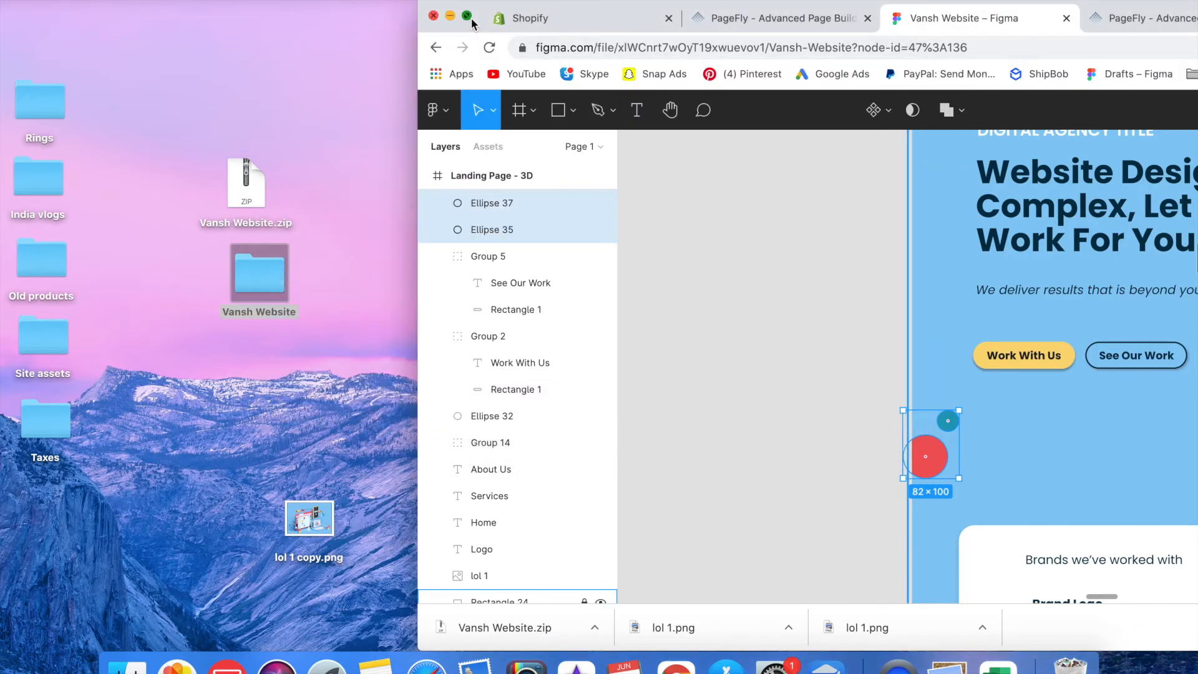
# Step: Enlarge the Figma window, check the selected circles' extra export options, and add 2x and 3x PNG export settings
pyautogui.click(468, 16)
pyautogui.click(1179, 562)
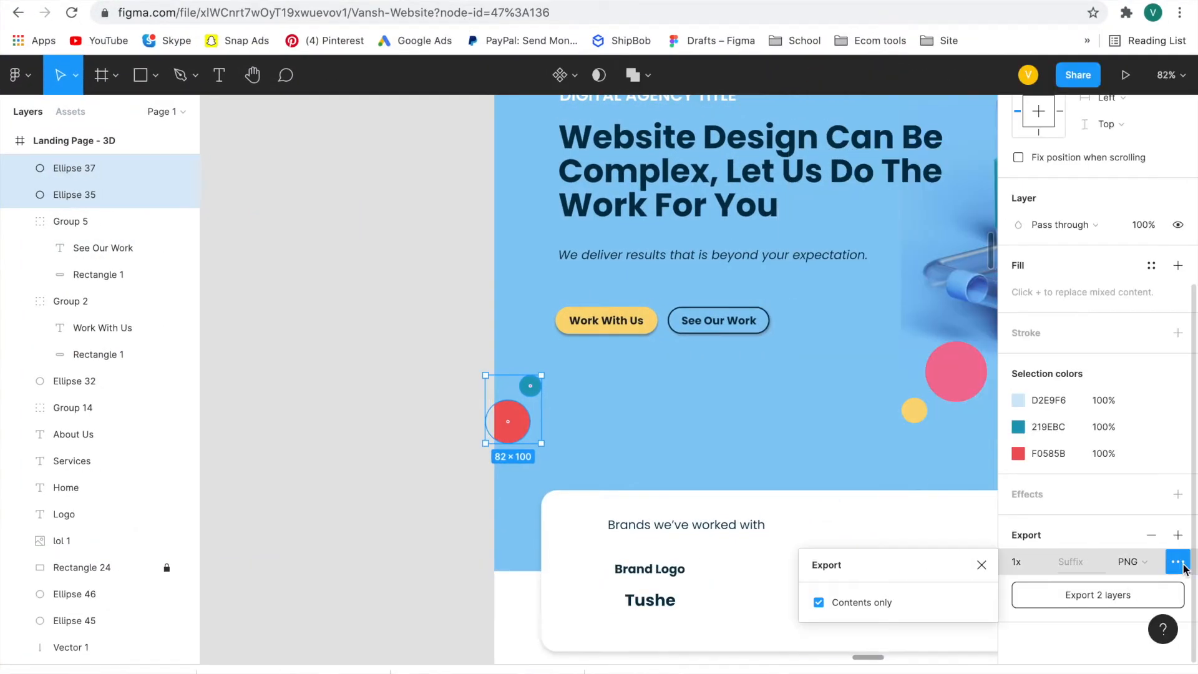
pyautogui.click(982, 565)
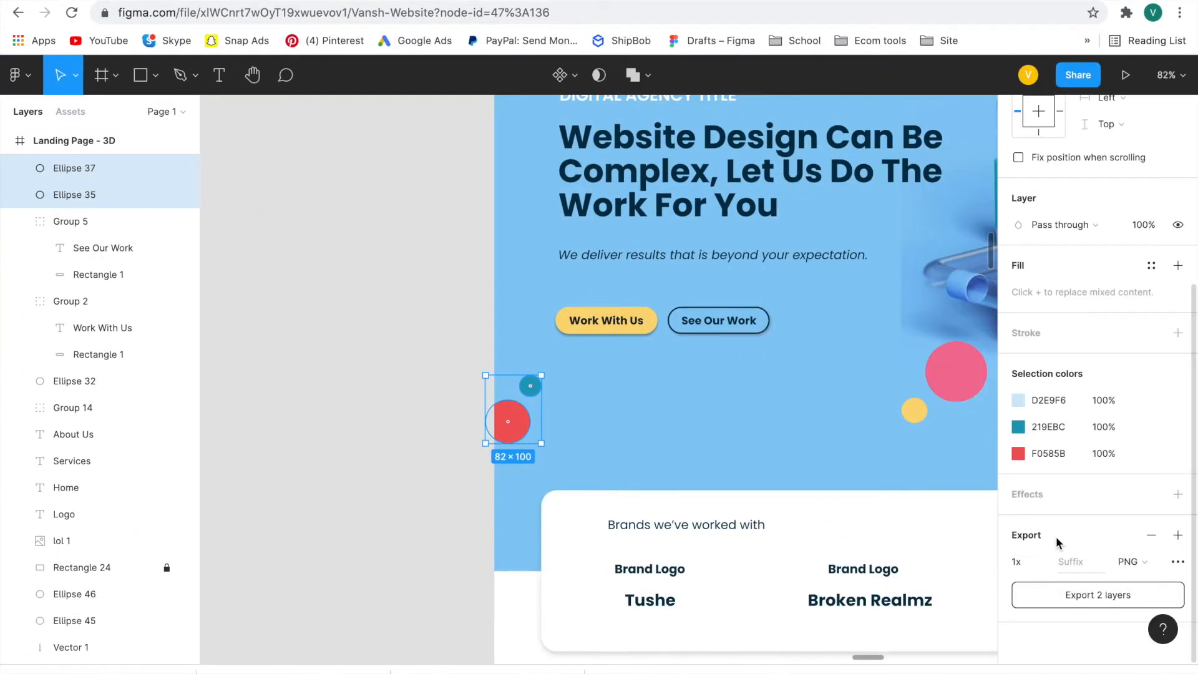
pyautogui.click(1176, 535)
pyautogui.click(551, 420)
pyautogui.moveTo(613, 445); pyautogui.dragTo(425, 368)
pyautogui.scroll(-5, 1152, 523)
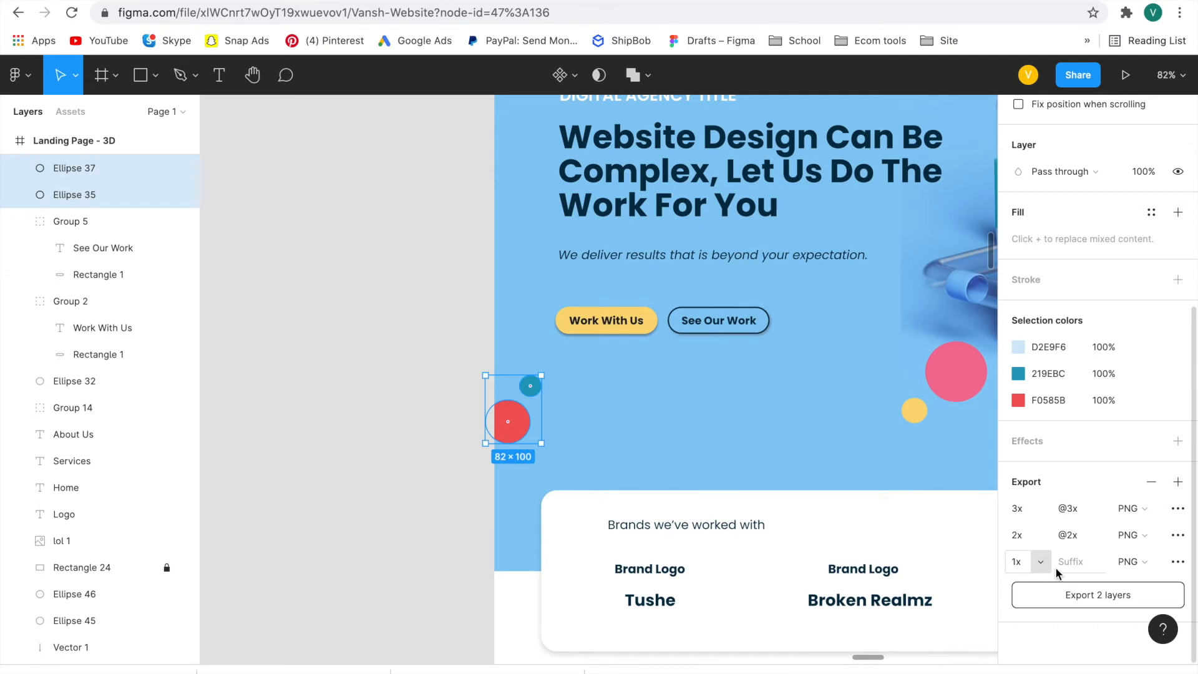
# Step: Take screenshots of the Figma hero's red and teal circles, pink and yellow circles, and pink quarter circle in the corner
pyautogui.click(609, 451)
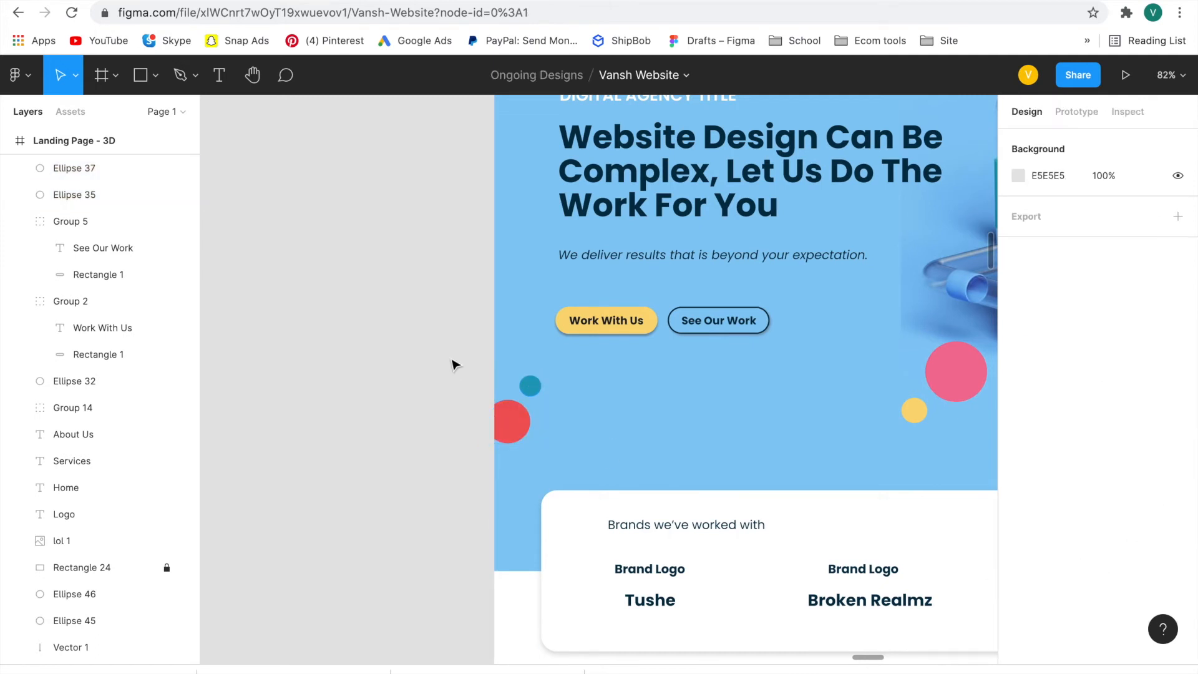
pyautogui.moveTo(498, 396); pyautogui.dragTo(555, 454)
pyautogui.hscroll(5, 574, 437)
pyautogui.moveTo(674, 338); pyautogui.dragTo(772, 434)
pyautogui.scroll(-5, 773, 433)
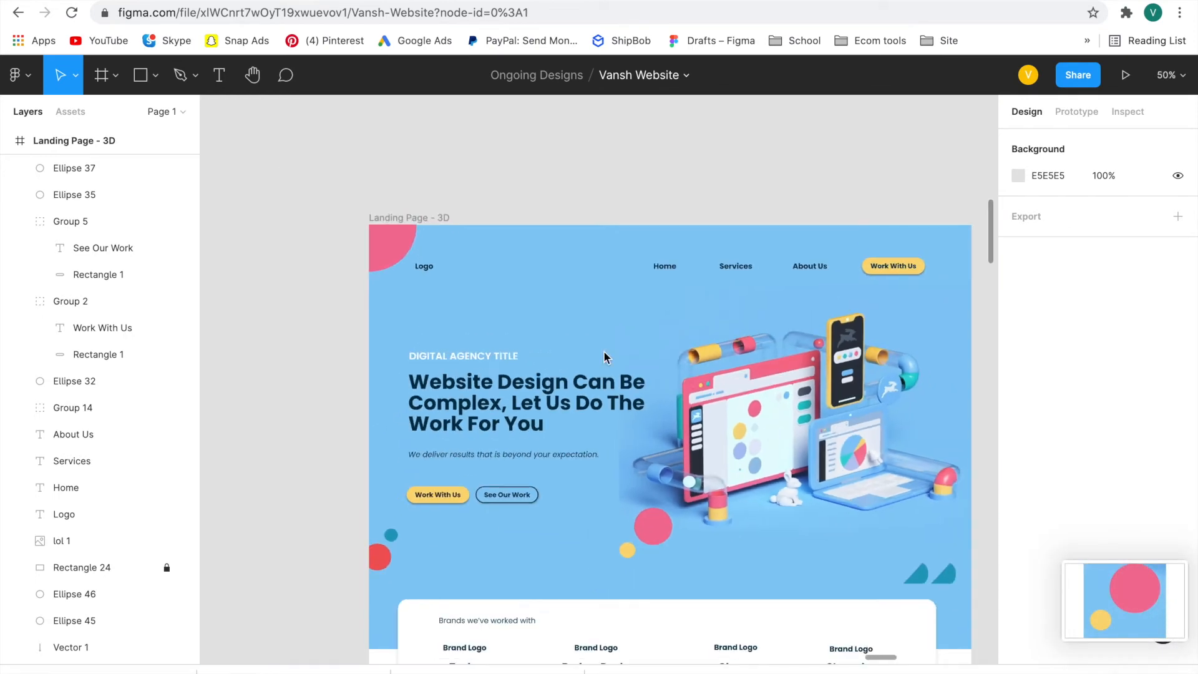
pyautogui.scroll(10, 383, 227)
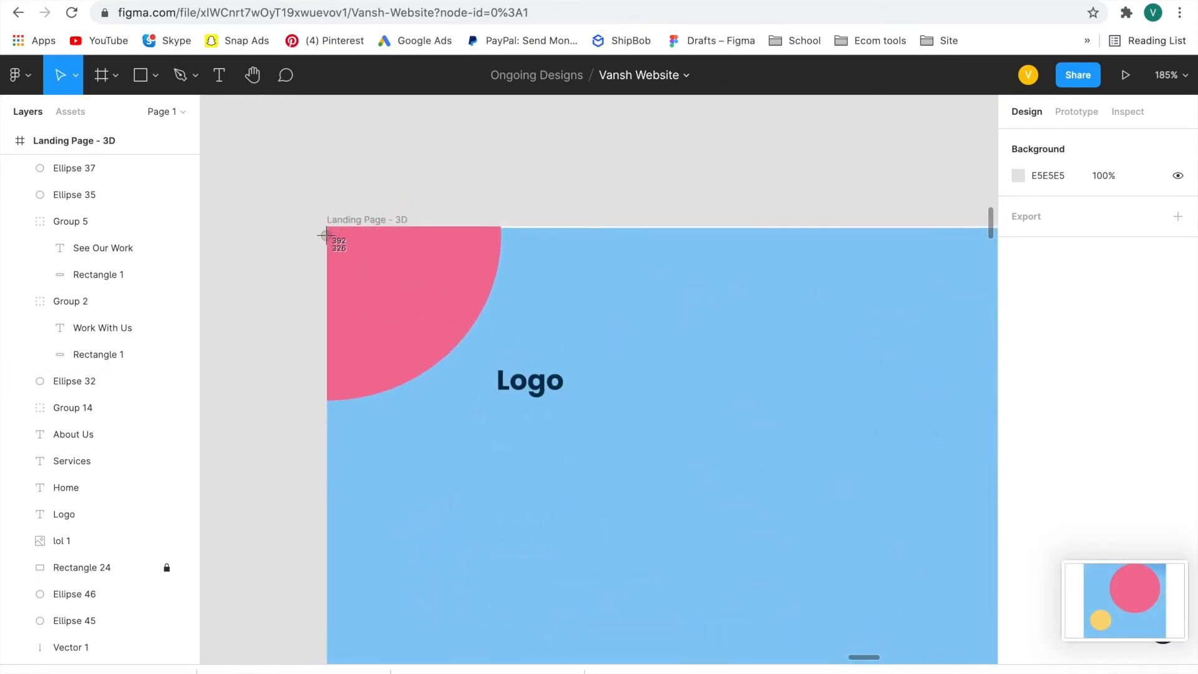
pyautogui.moveTo(328, 227); pyautogui.dragTo(333, 284)
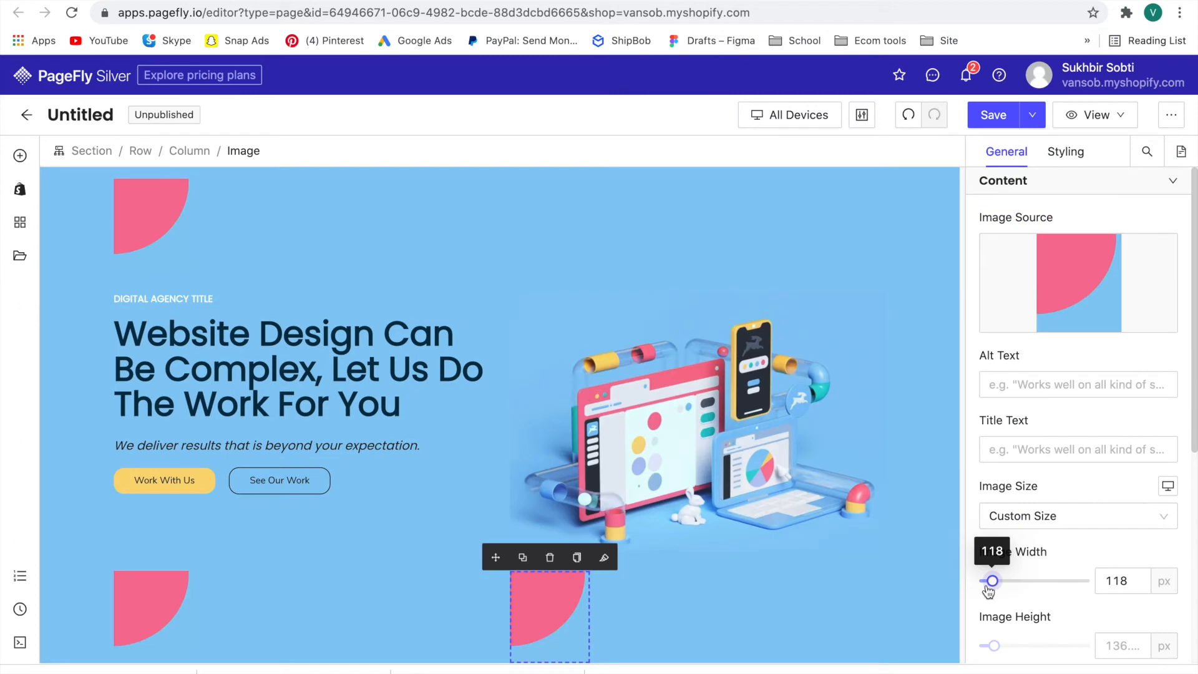
# Step: In PageFly, set the lower quarter-circle image's width to 88 px and replace its source with the pink and yellow circles screenshot
pyautogui.moveTo(991, 587); pyautogui.dragTo(988, 588)
pyautogui.click(643, 621)
pyautogui.click(549, 584)
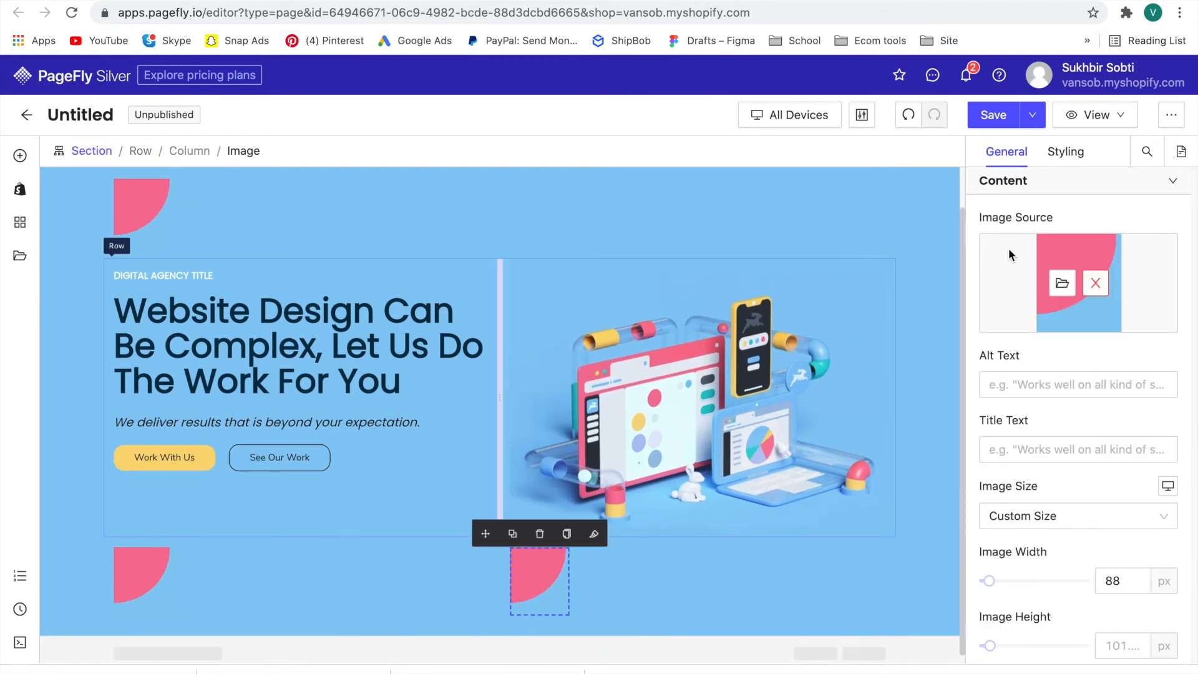
pyautogui.click(1057, 283)
pyautogui.click(648, 399)
pyautogui.click(1015, 610)
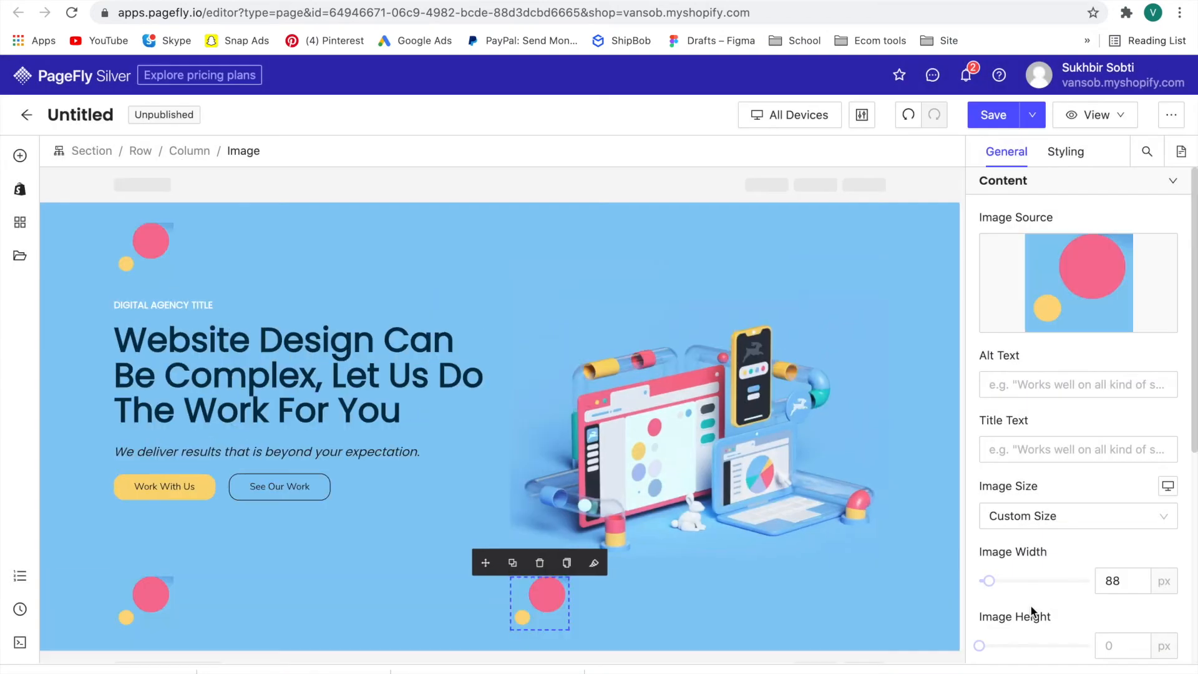
# Step: Delete the circle images and their columns from the row below the hero text
pyautogui.click(529, 571)
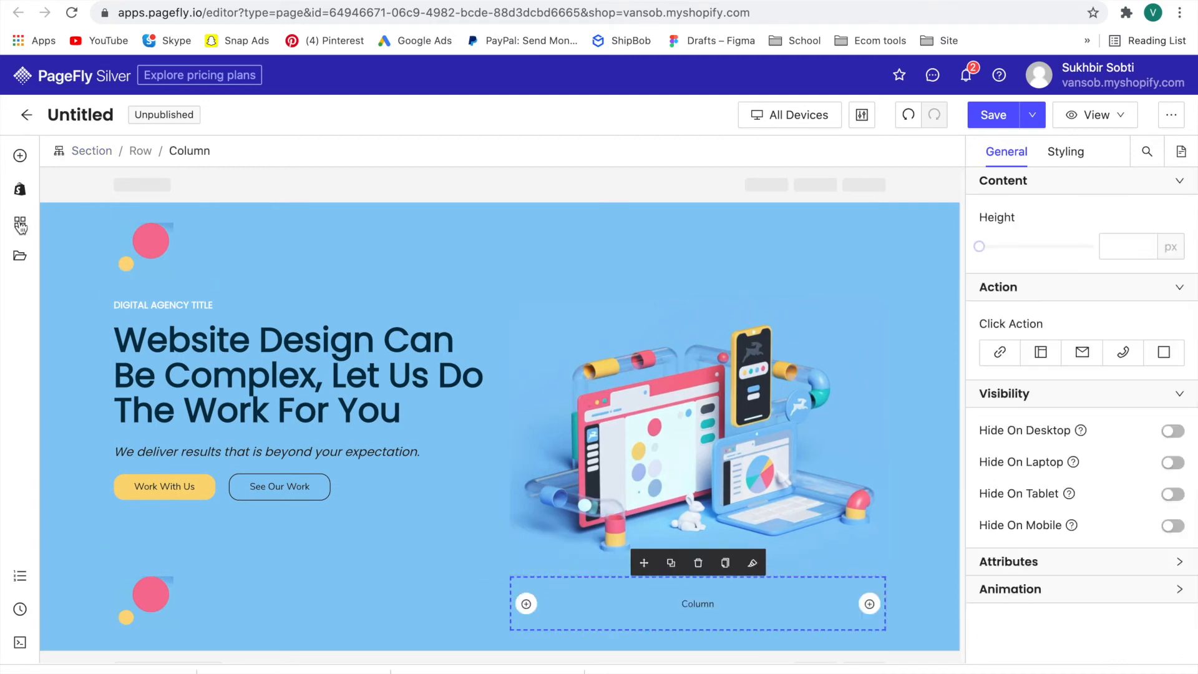
pyautogui.click(146, 591)
pyautogui.click(145, 564)
pyautogui.click(152, 587)
pyautogui.click(145, 564)
pyautogui.click(154, 588)
pyautogui.click(146, 564)
pyautogui.click(145, 251)
pyautogui.click(146, 211)
pyautogui.click(696, 565)
pyautogui.click(497, 637)
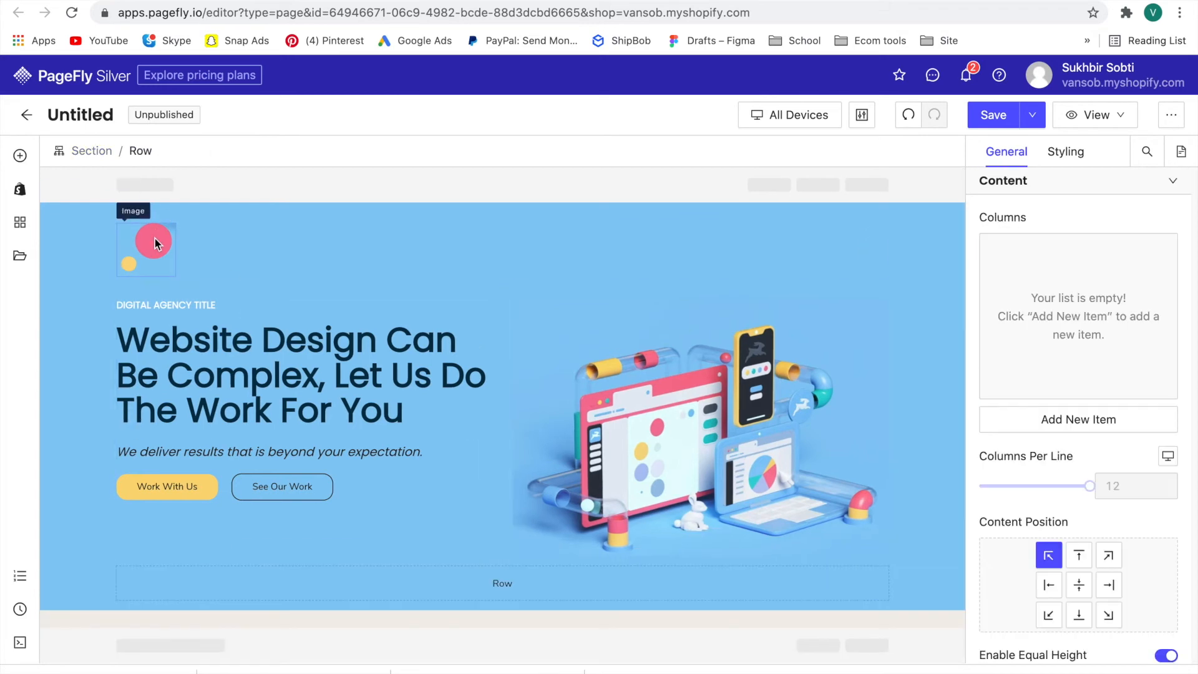
# Step: Delete the pink and yellow circles image above the hero text
pyautogui.click(155, 238)
pyautogui.click(154, 235)
pyautogui.click(224, 251)
pyautogui.click(509, 215)
# Step: Add a new image above the hero text and set its source to the pink quarter-circle screenshot
pyautogui.click(20, 156)
pyautogui.moveTo(53, 511); pyautogui.dragTo(187, 230)
pyautogui.click(1075, 285)
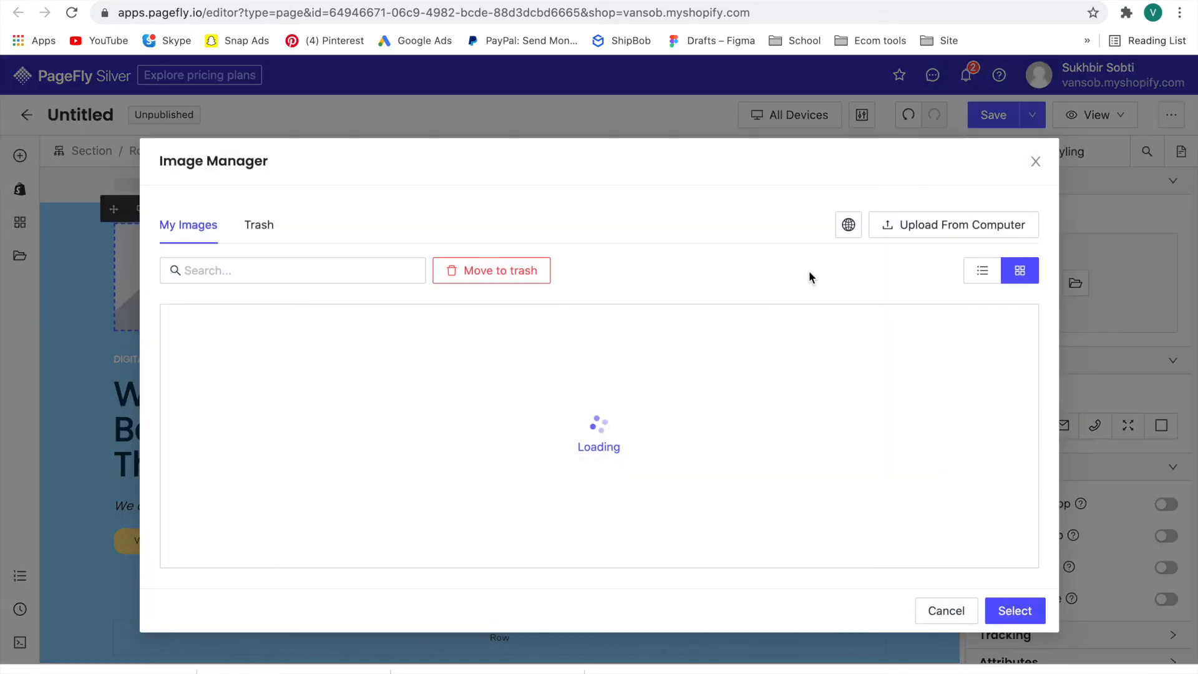
pyautogui.click(329, 400)
pyautogui.click(1016, 609)
# Step: Change the quarter-circle image to Custom Size with a width of 117 px
pyautogui.scroll(-10, 859, 560)
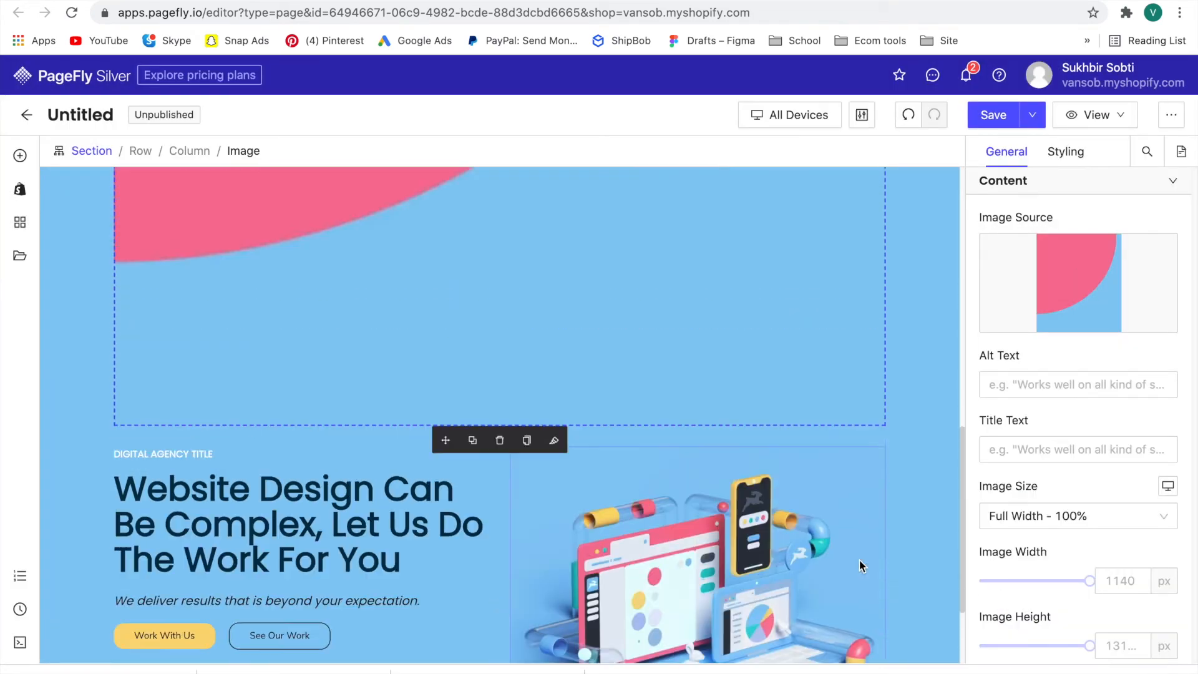
pyautogui.click(1064, 518)
pyautogui.click(1037, 601)
pyautogui.moveTo(1029, 580); pyautogui.dragTo(992, 580)
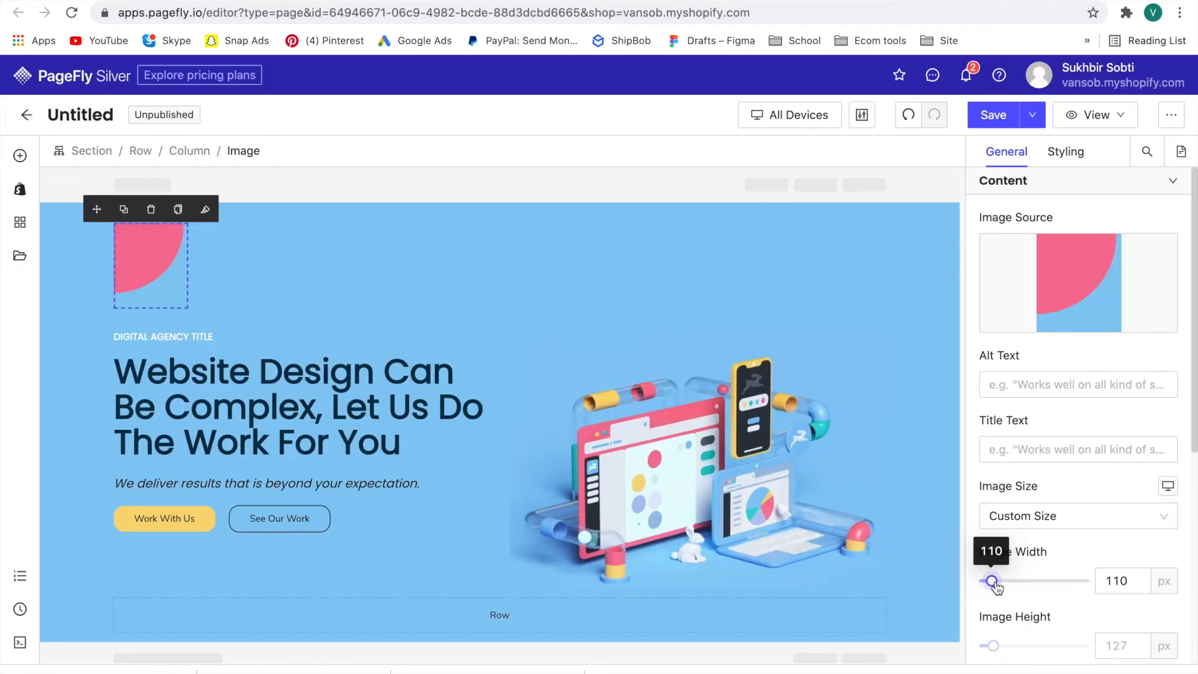
pyautogui.moveTo(996, 587); pyautogui.dragTo(995, 581)
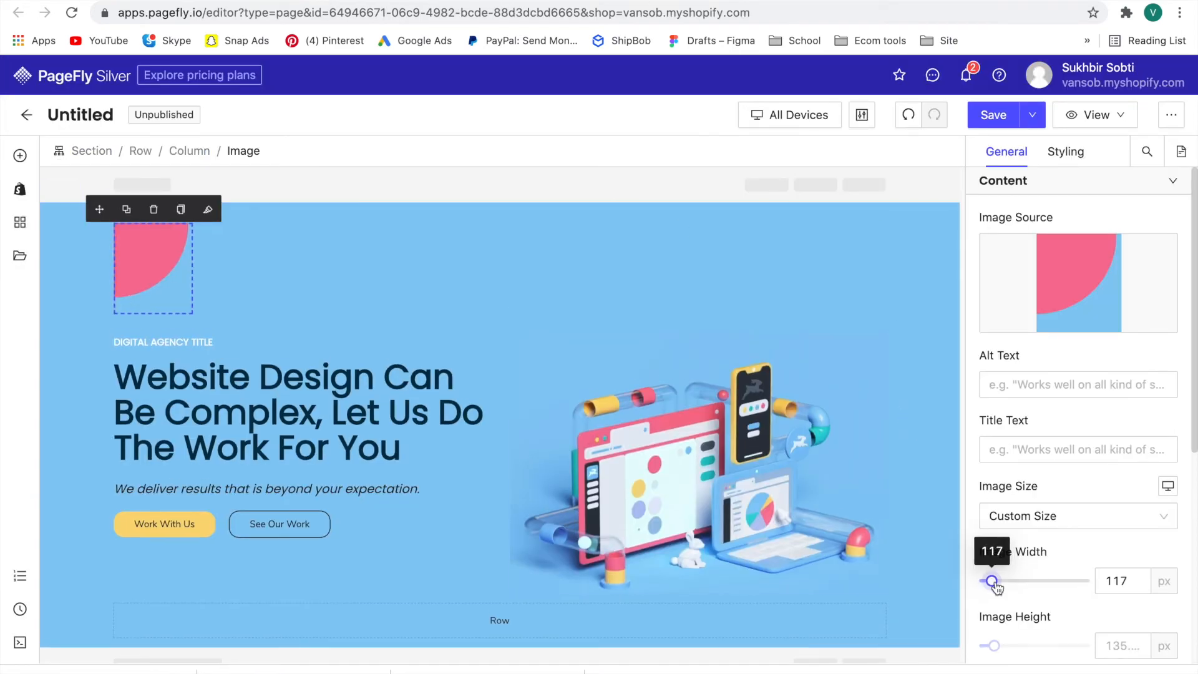
# Step: Set the quarter-circle image's left margin to -130 px so it reaches the section's edge
pyautogui.click(1073, 150)
pyautogui.write('-200')
pyautogui.press('BackSpace')
pyautogui.press('BackSpace')
pyautogui.press('BackSpace')
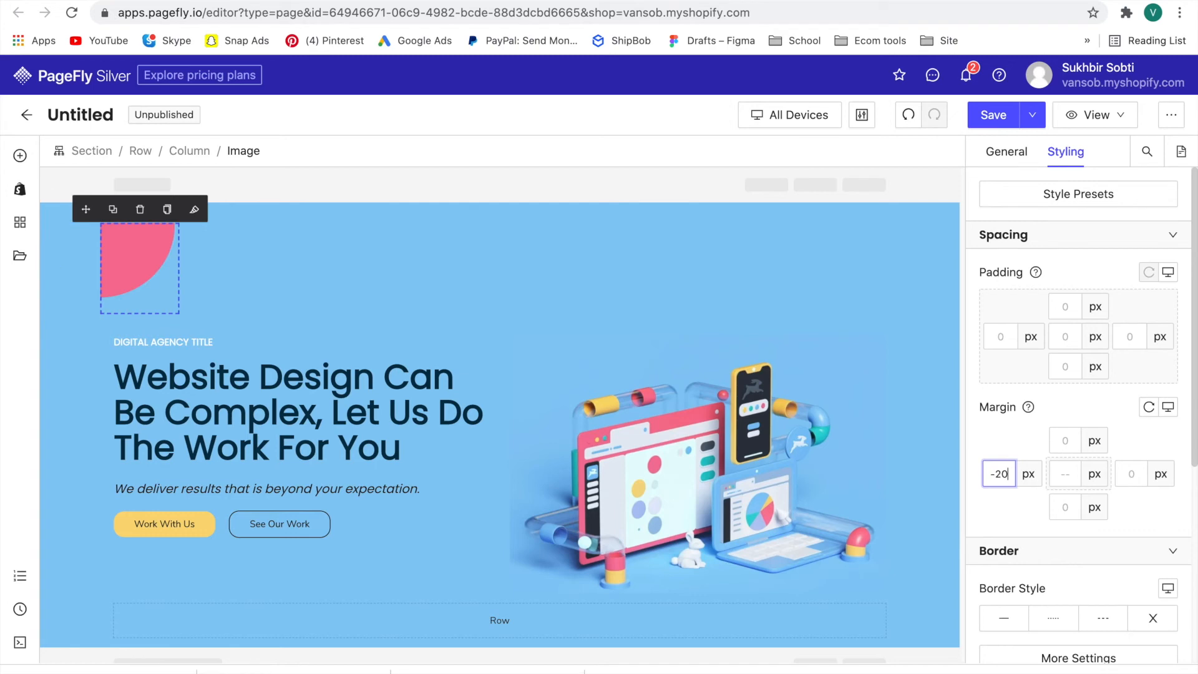
pyautogui.write('100')
pyautogui.press('BackSpace')
pyautogui.press('BackSpace')
pyautogui.write('50')
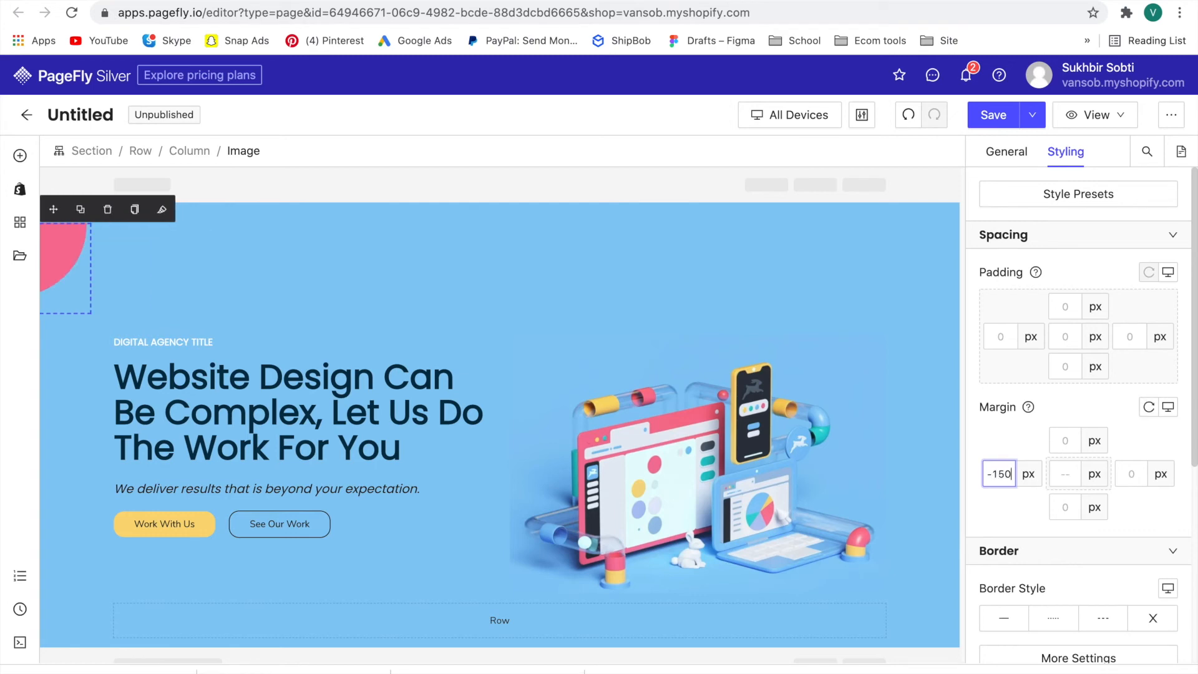
pyautogui.press('BackSpace')
pyautogui.press('BackSpace')
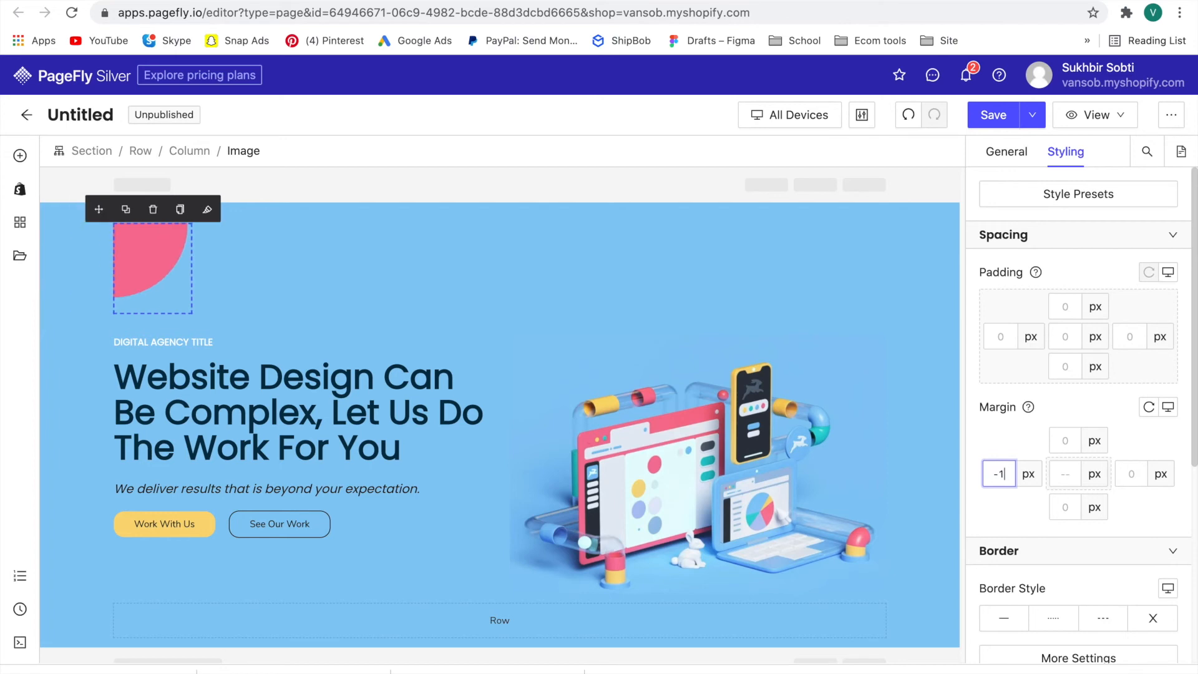
pyautogui.write('30')
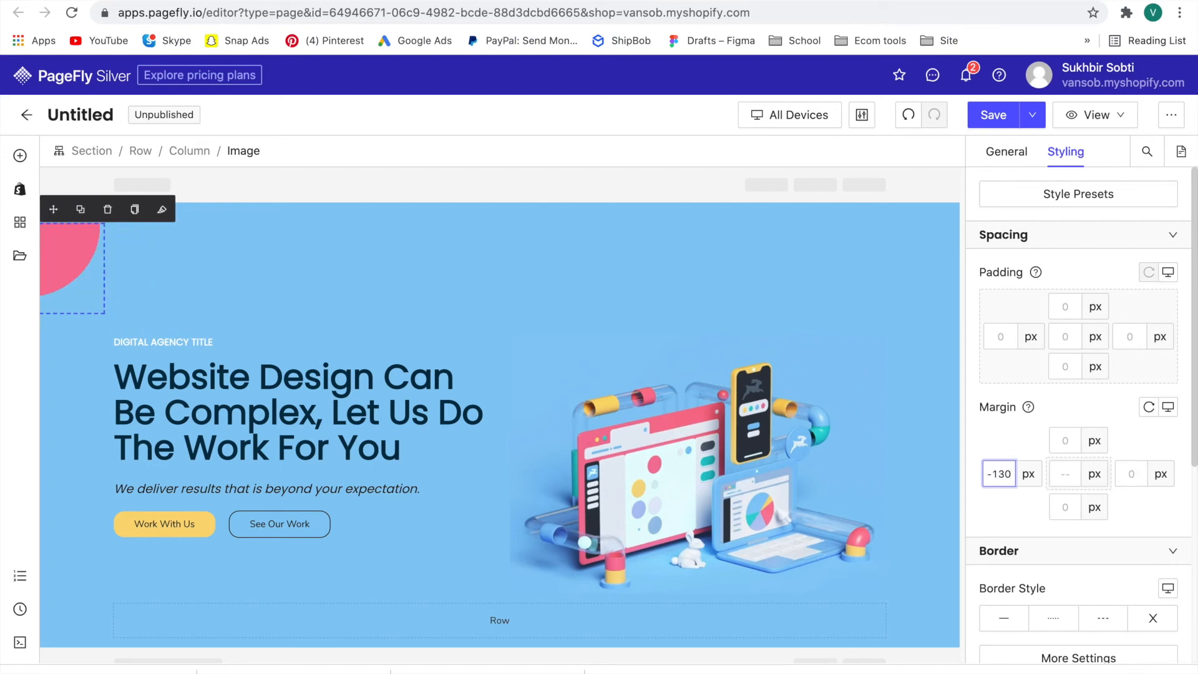
# Step: Set the quarter-circle image's top margin to -40 px
pyautogui.click(1072, 544)
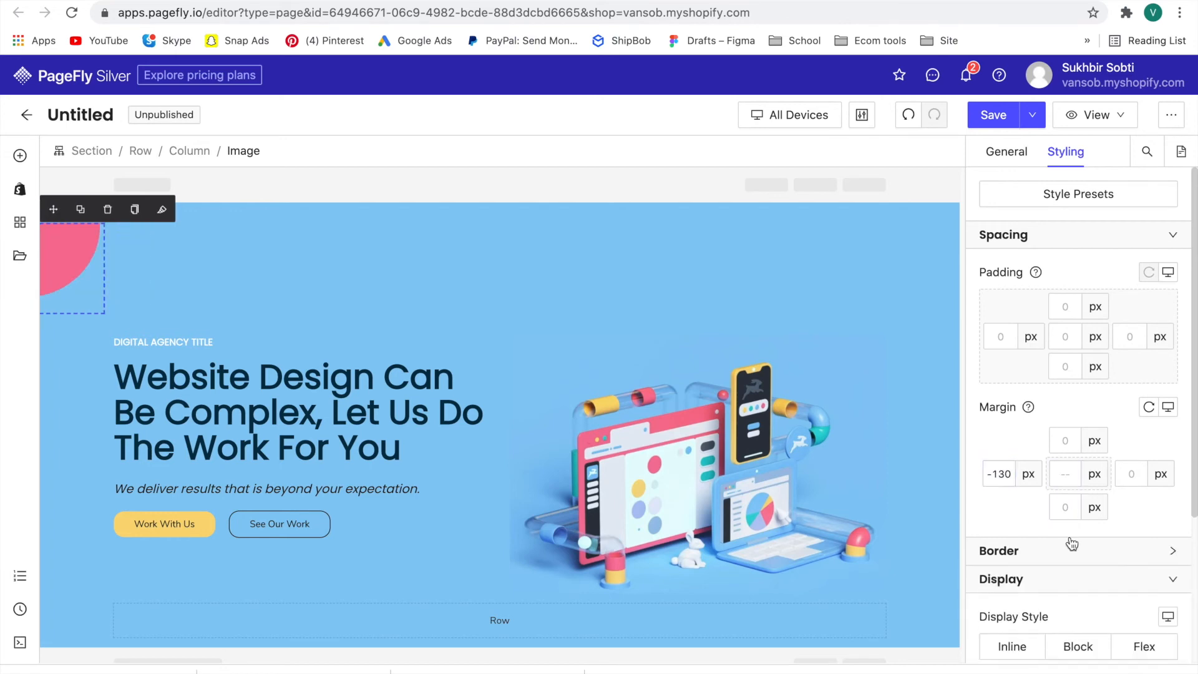
pyautogui.click(1072, 448)
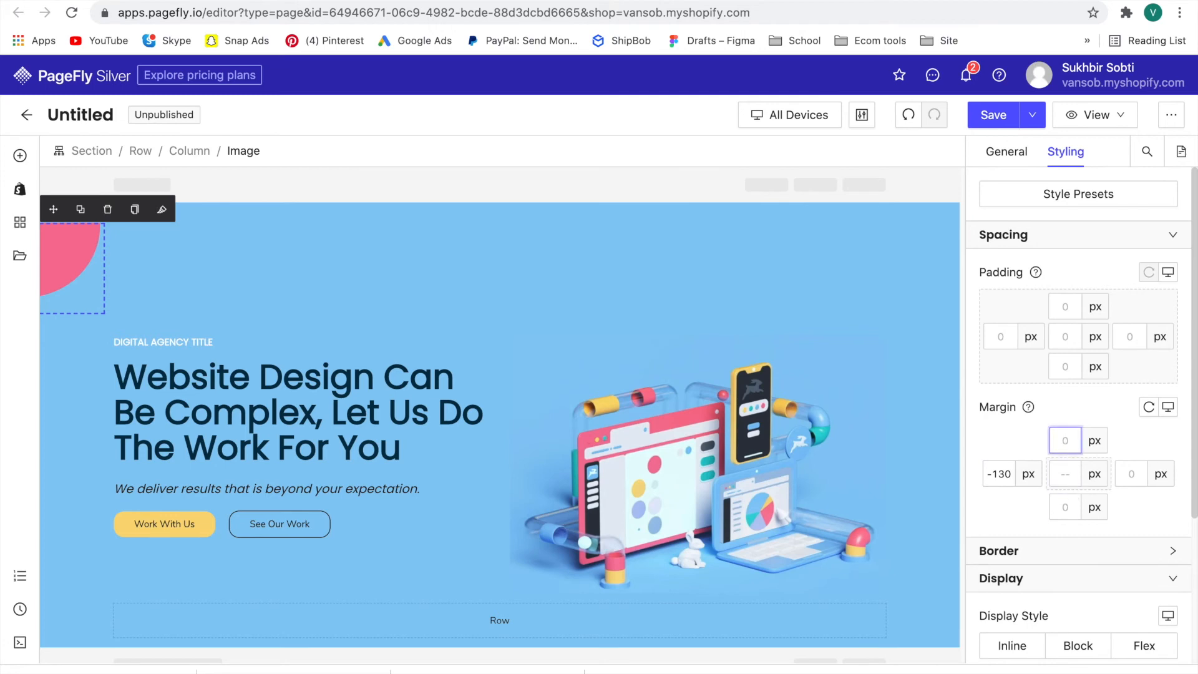
pyautogui.write('40')
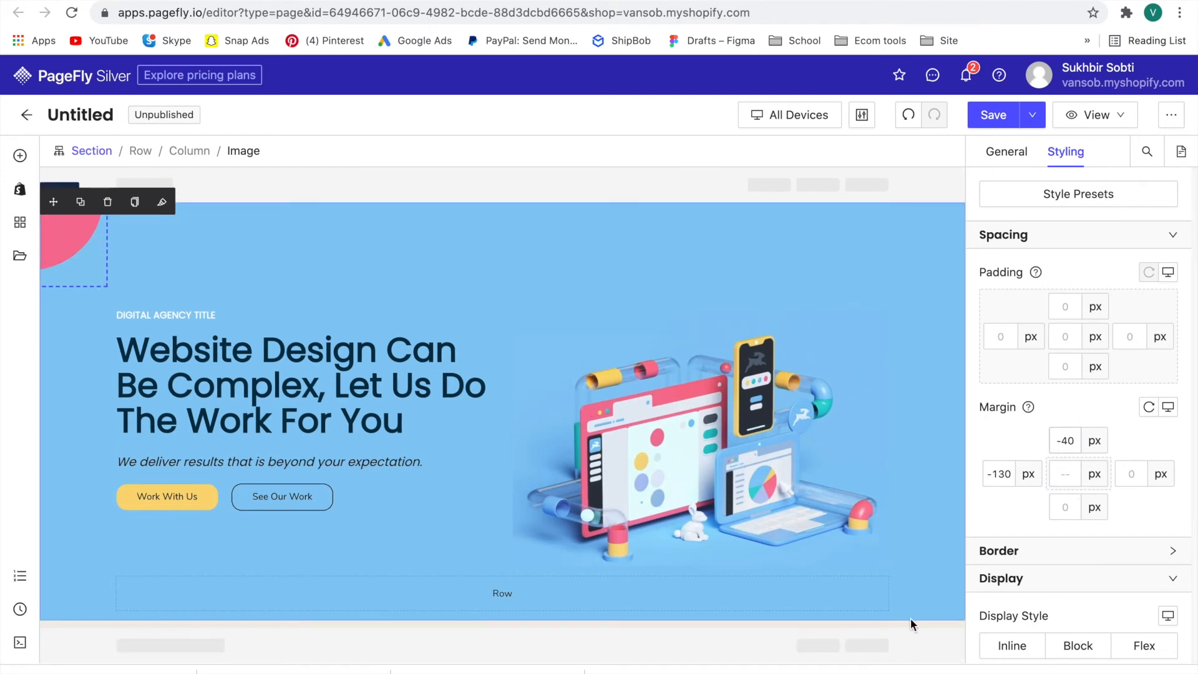
pyautogui.click(911, 618)
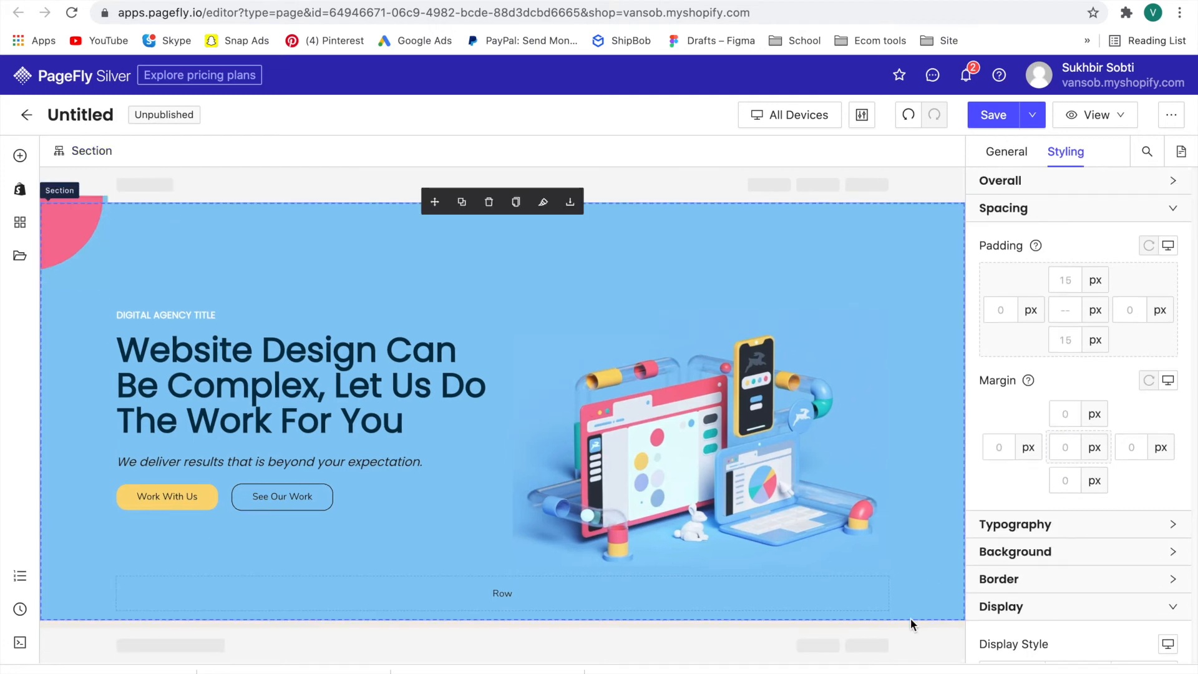
# Step: Set the source of the image placeholder beside the red and teal circles to the pink and yellow circles screenshot
pyautogui.click(315, 558)
pyautogui.click(309, 597)
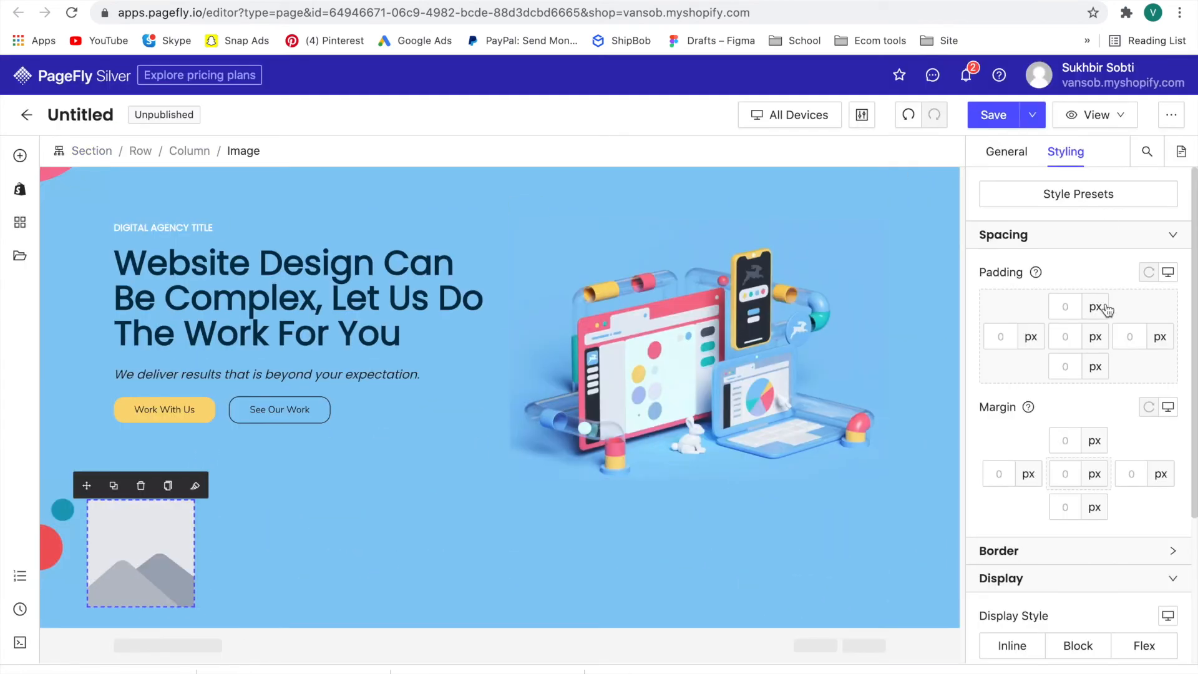
pyautogui.click(1024, 156)
pyautogui.click(1075, 283)
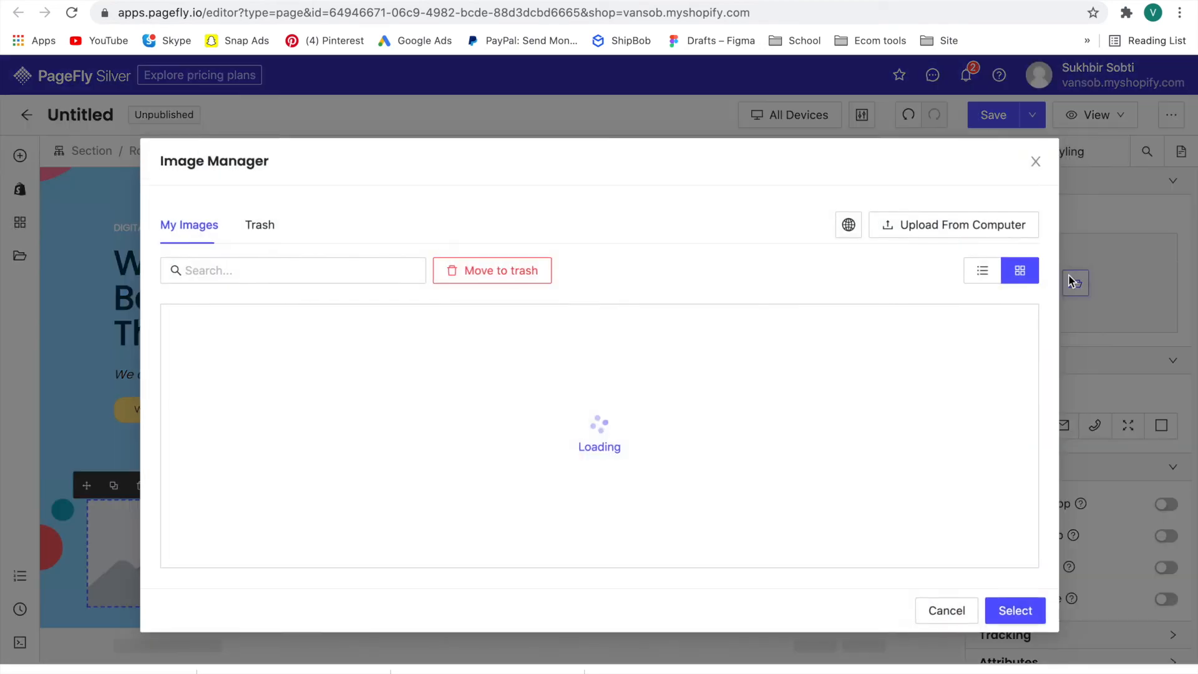
pyautogui.click(649, 406)
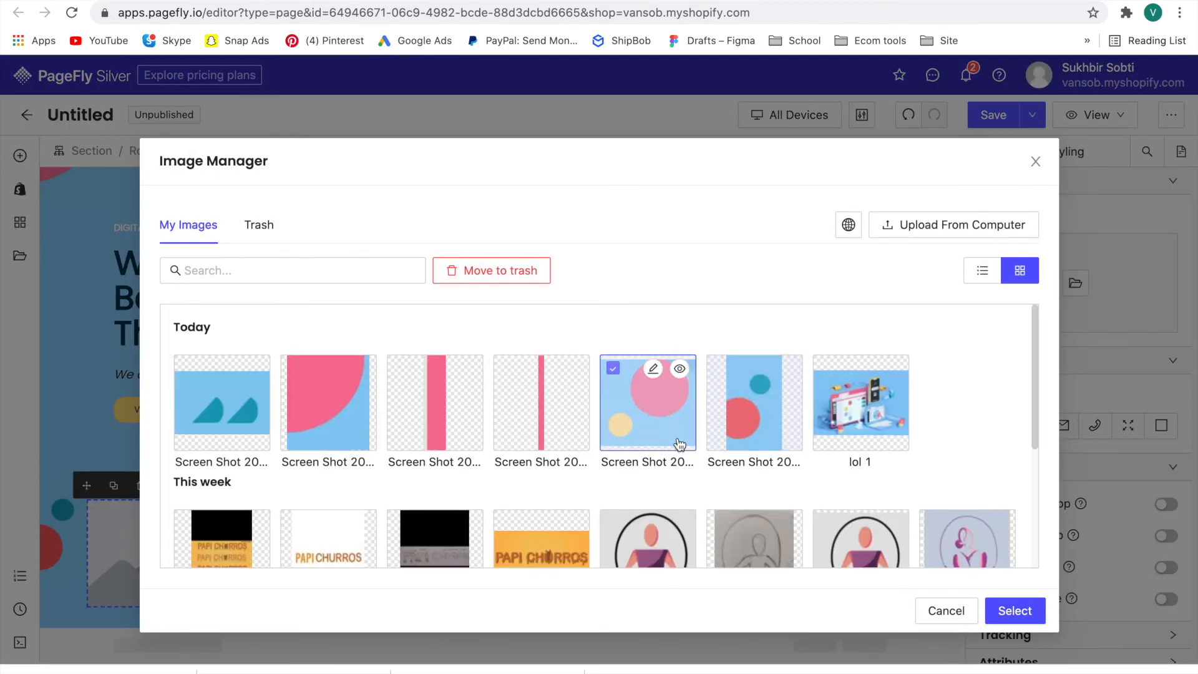
pyautogui.click(1000, 611)
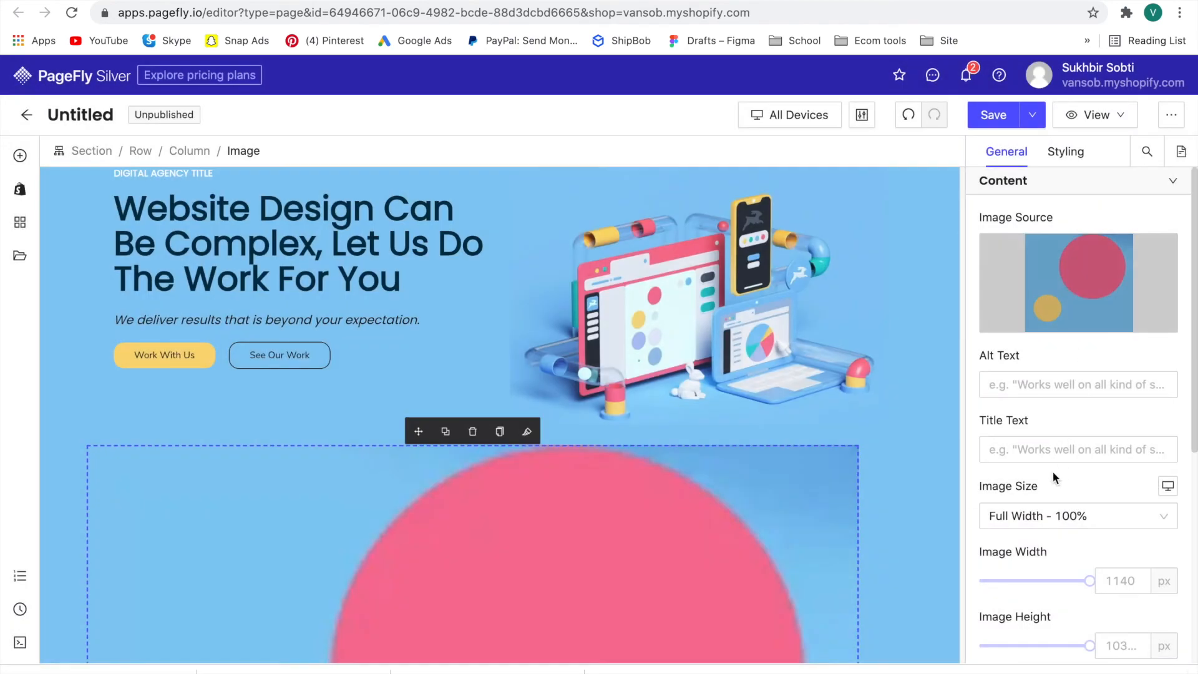
# Step: Change the pink and yellow circles image to Custom Size with a width of 130 px
pyautogui.click(1038, 517)
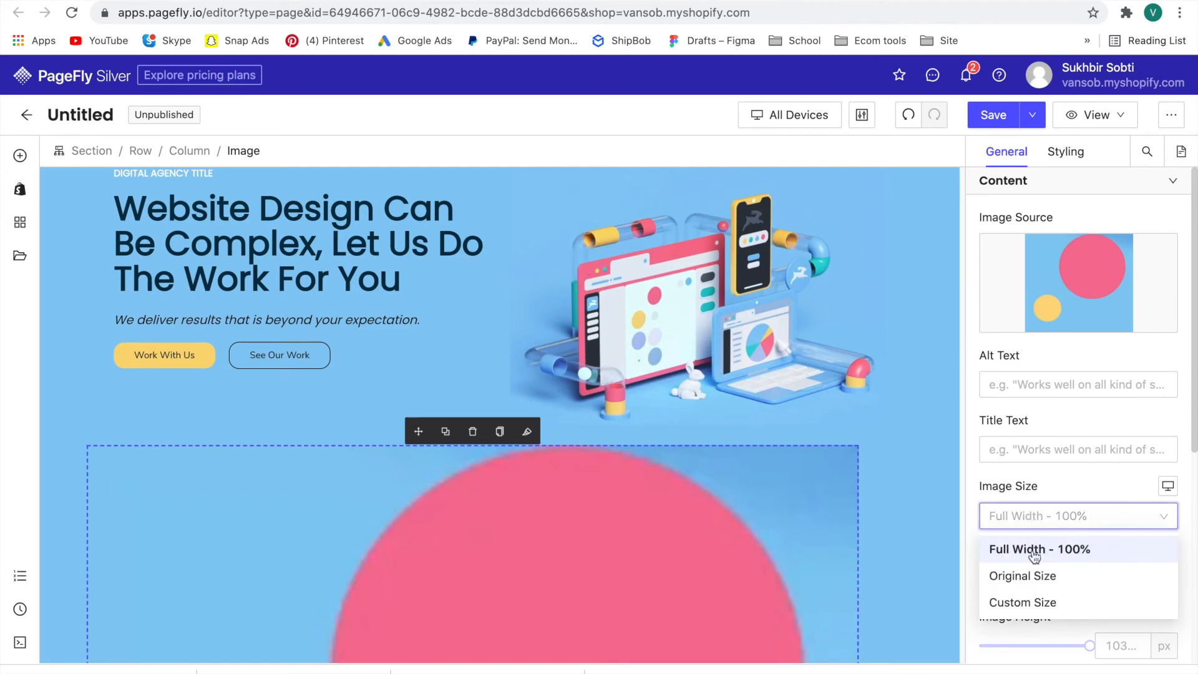
pyautogui.click(1019, 611)
pyautogui.moveTo(1006, 581); pyautogui.dragTo(992, 581)
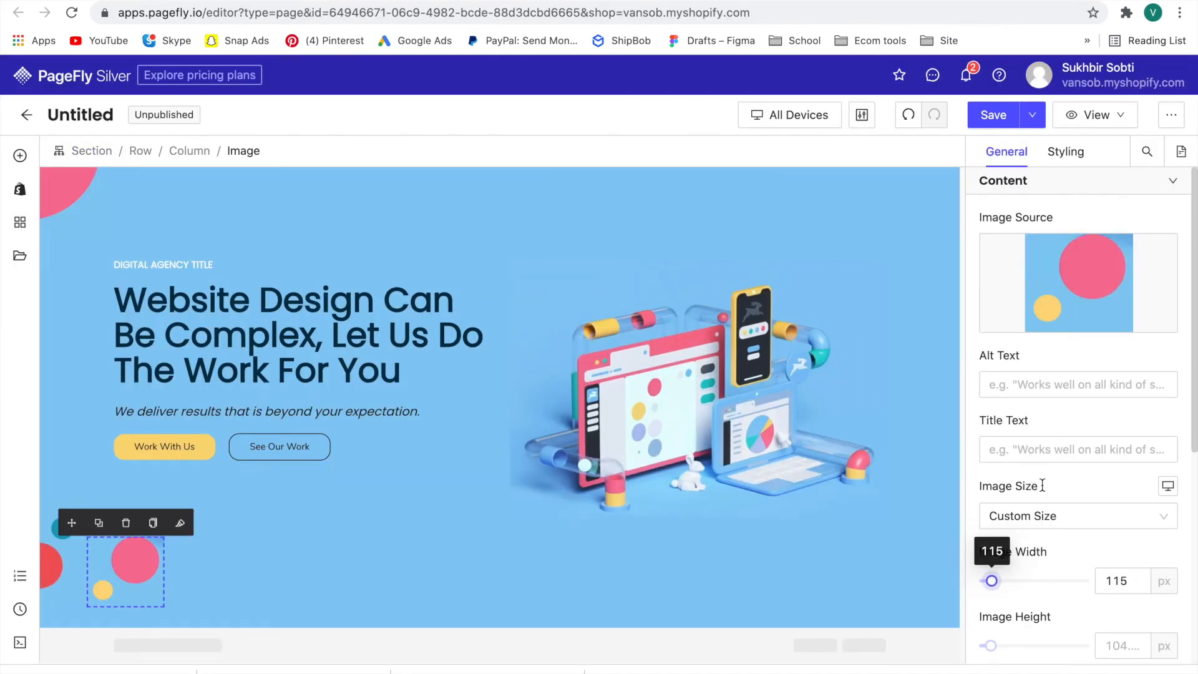
pyautogui.moveTo(991, 581); pyautogui.dragTo(993, 582)
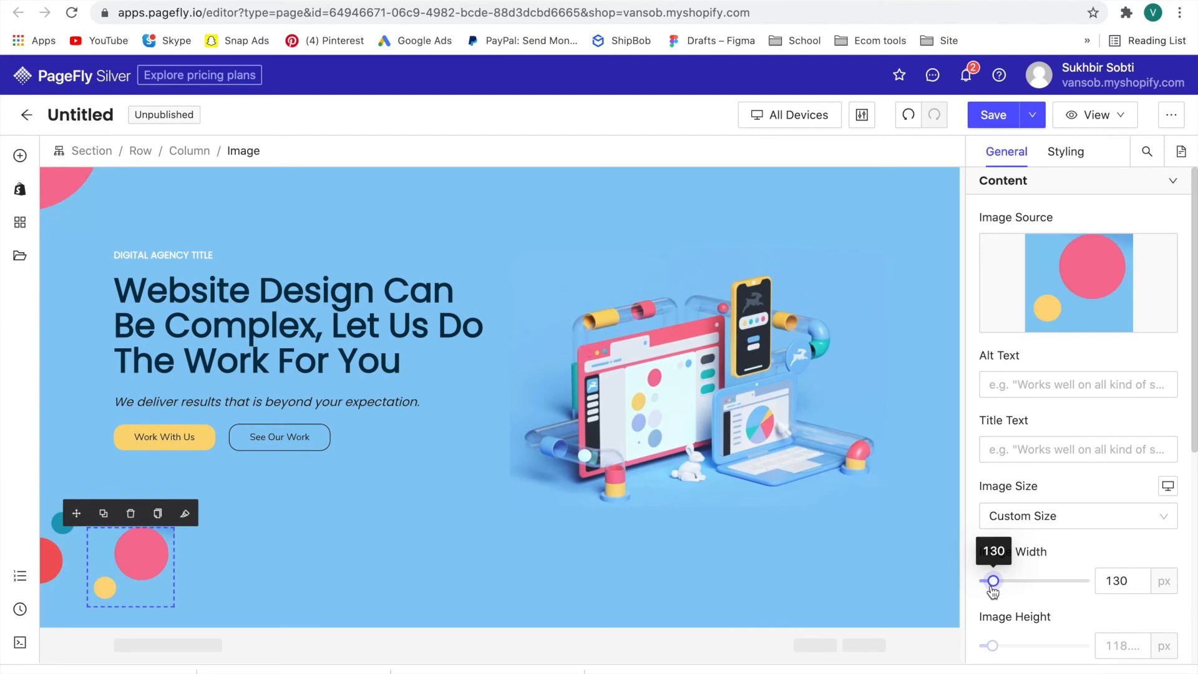
# Step: Set the pink and yellow circles image's left margin to 800 px to place it below the illustration
pyautogui.scroll(-2, 1026, 596)
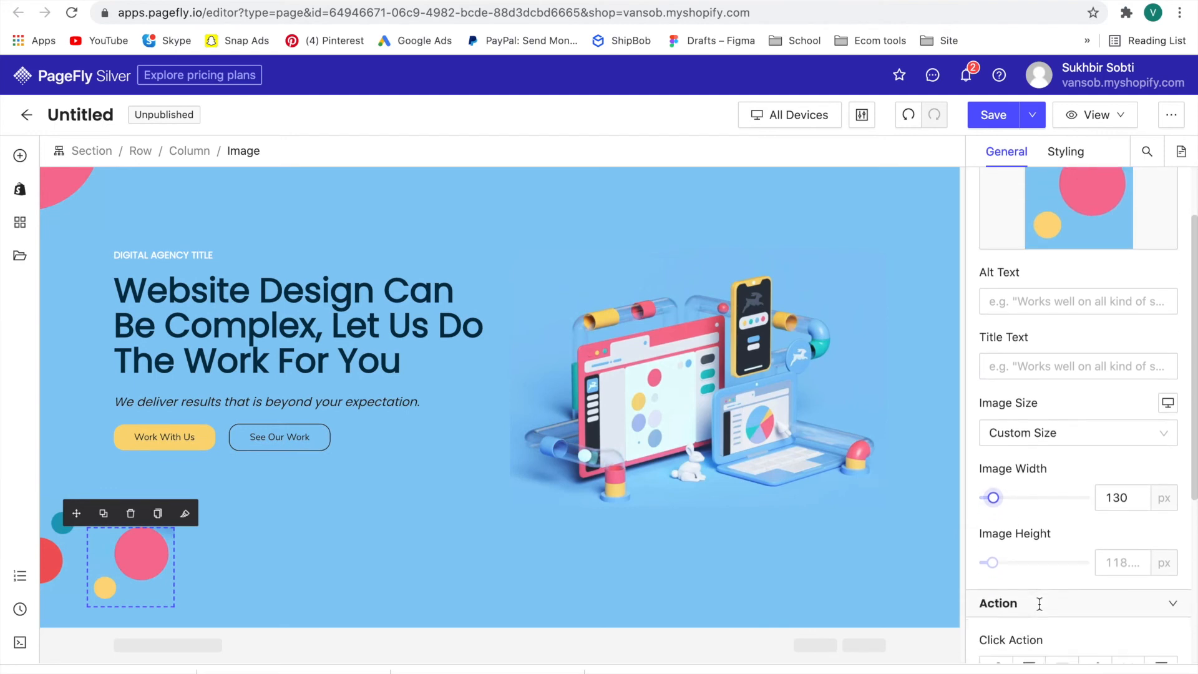
pyautogui.click(1067, 151)
pyautogui.click(987, 469)
pyautogui.write('800')
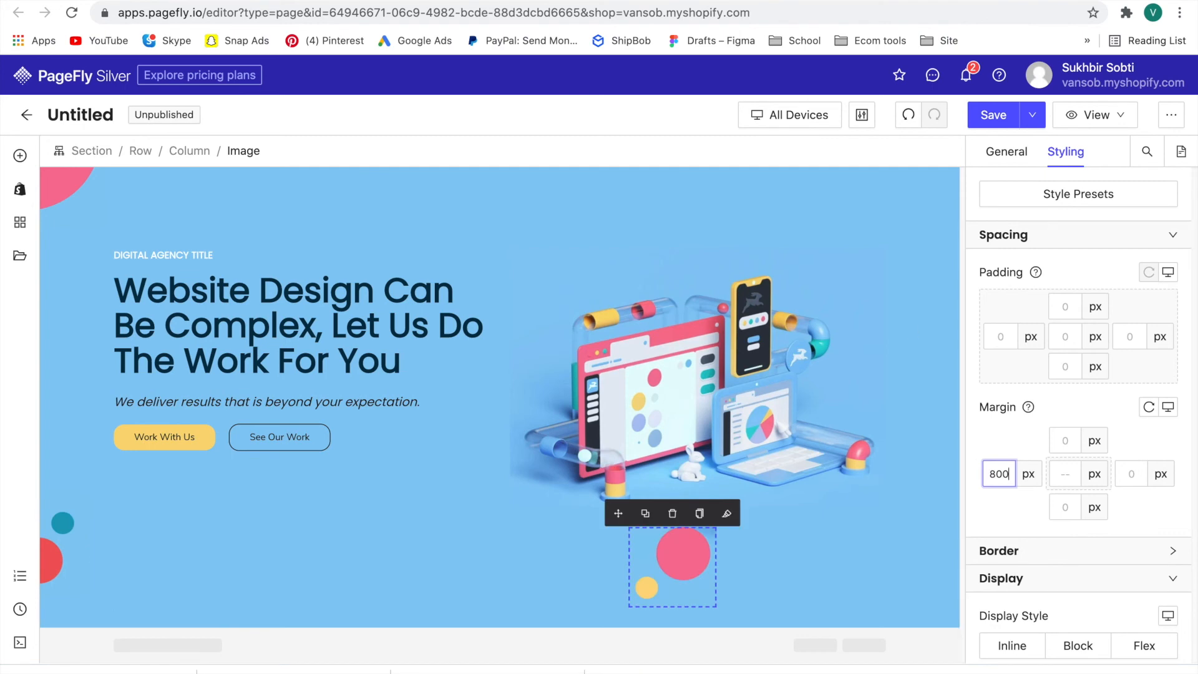
# Step: Compare with the Figma design, then try a right margin of -400 px and negative left margins on the teal shapes image
pyautogui.click(545, 1)
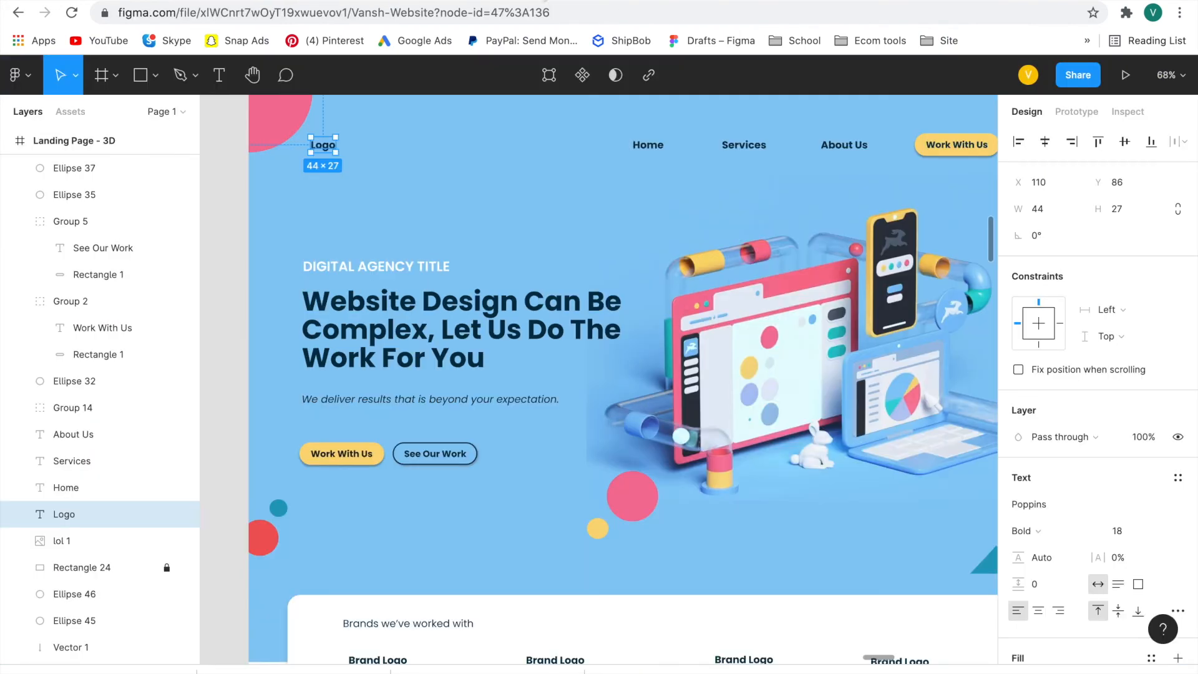
pyautogui.click(677, 3)
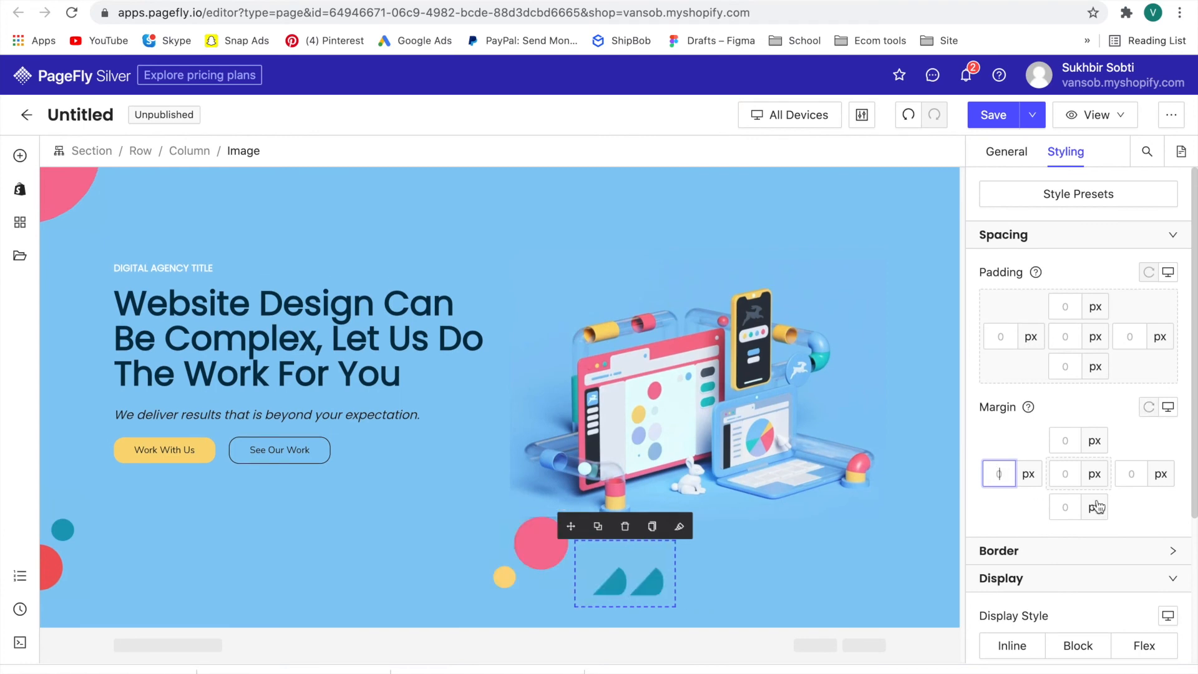
pyautogui.click(1141, 475)
pyautogui.write('-400')
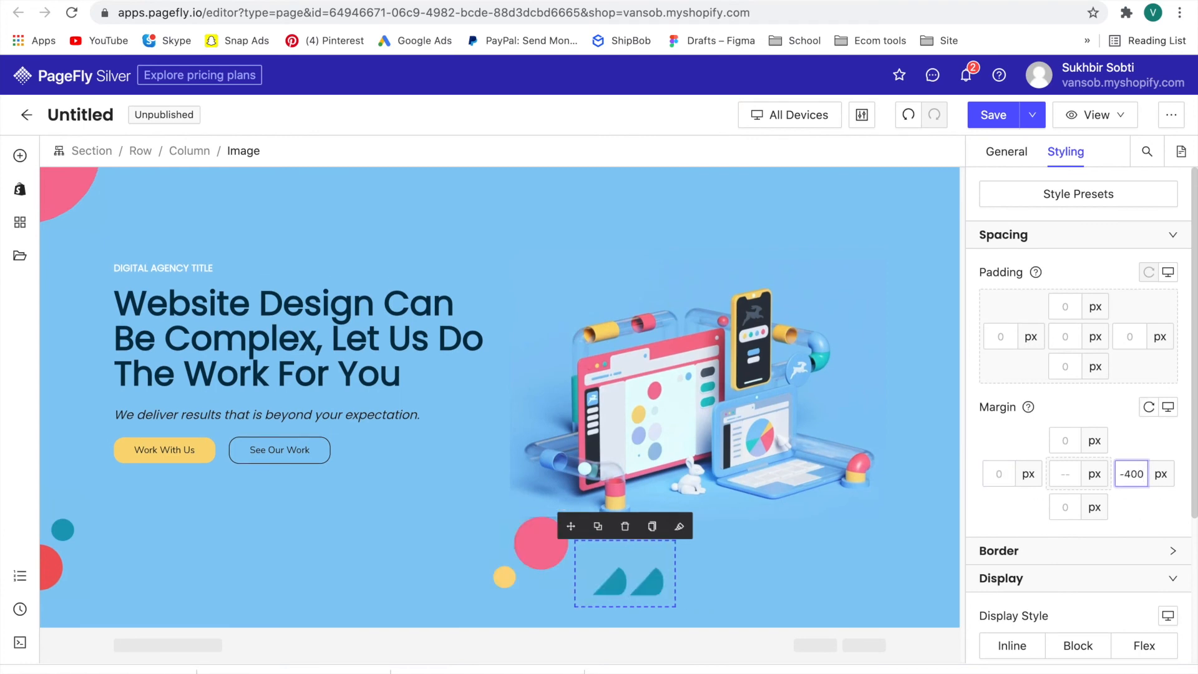
pyautogui.click(991, 466)
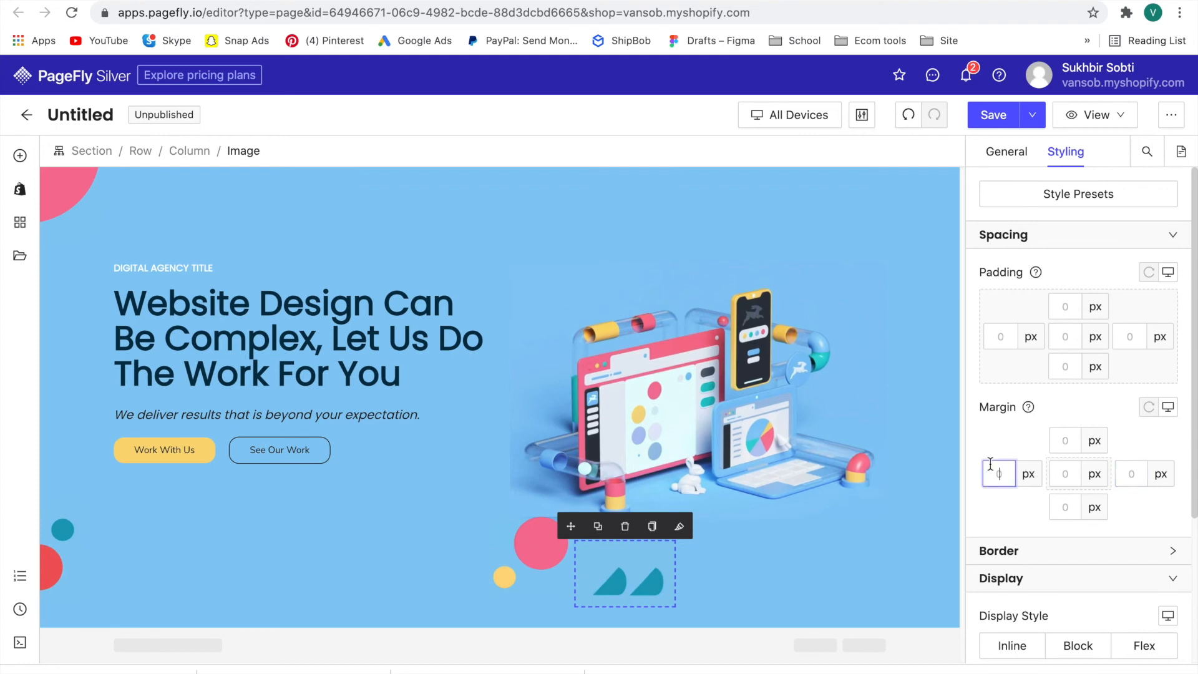
pyautogui.write('-40')
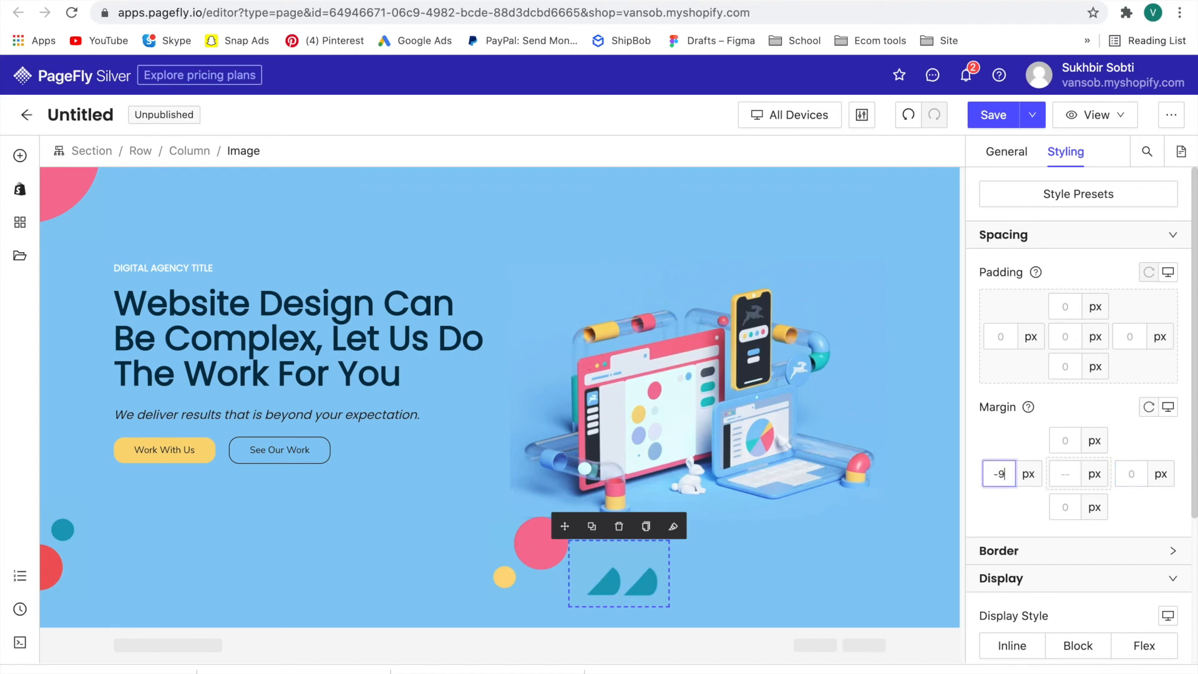
pyautogui.press('BackSpace')
pyautogui.press('BackSpace')
pyautogui.press('BackSpace')
pyautogui.write('80')
pyautogui.press('BackSpace')
pyautogui.press('BackSpace')
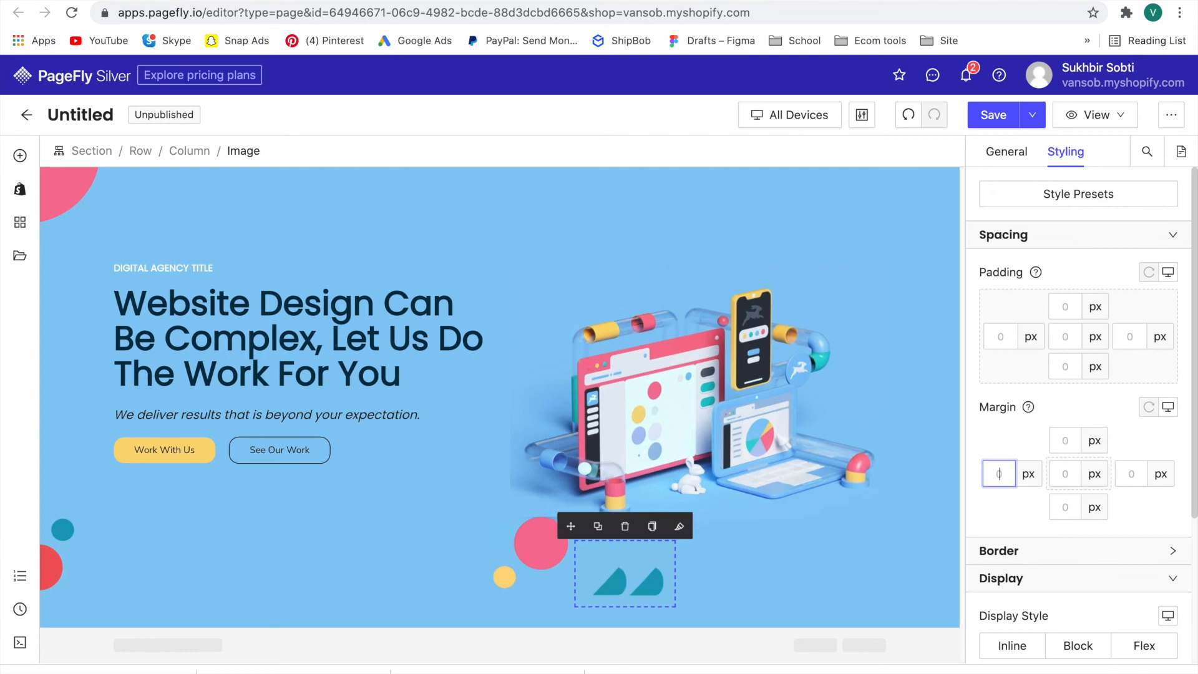
# Step: Shift the teal shapes image toward the hero's right edge with a left margin, trying 300 and 400 px, to match the Figma design
pyautogui.write('100')
pyautogui.press('BackSpace')
pyautogui.press('BackSpace')
pyautogui.press('BackSpace')
pyautogui.write('300')
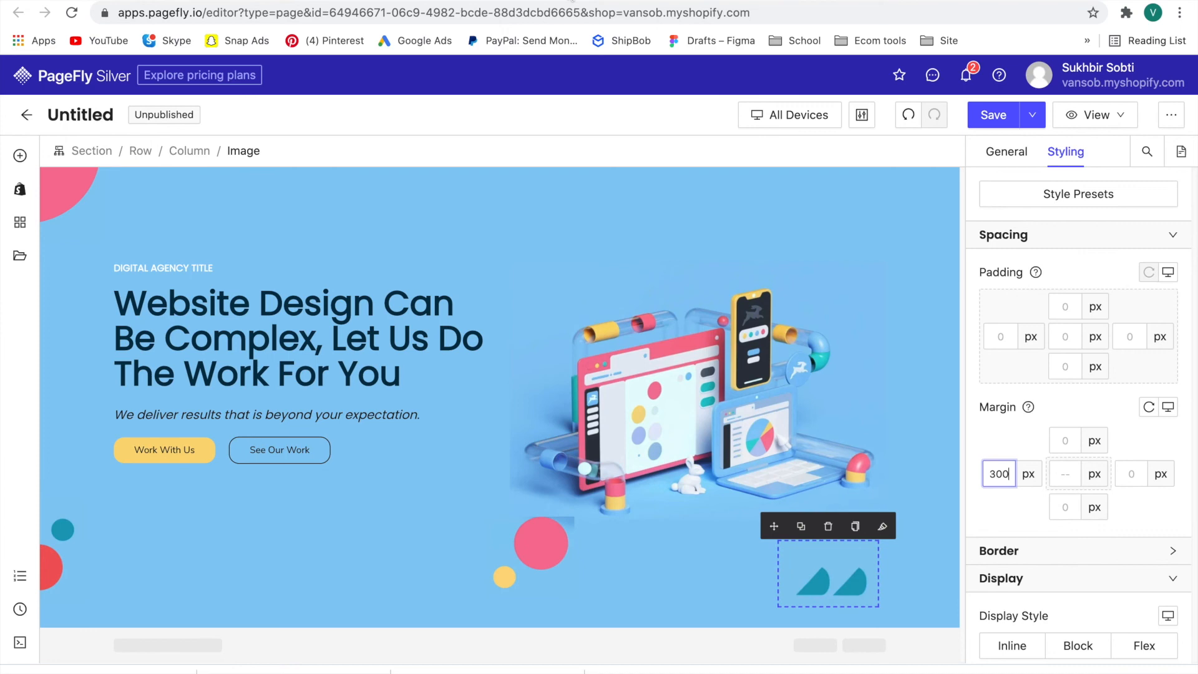
pyautogui.click(564, 1)
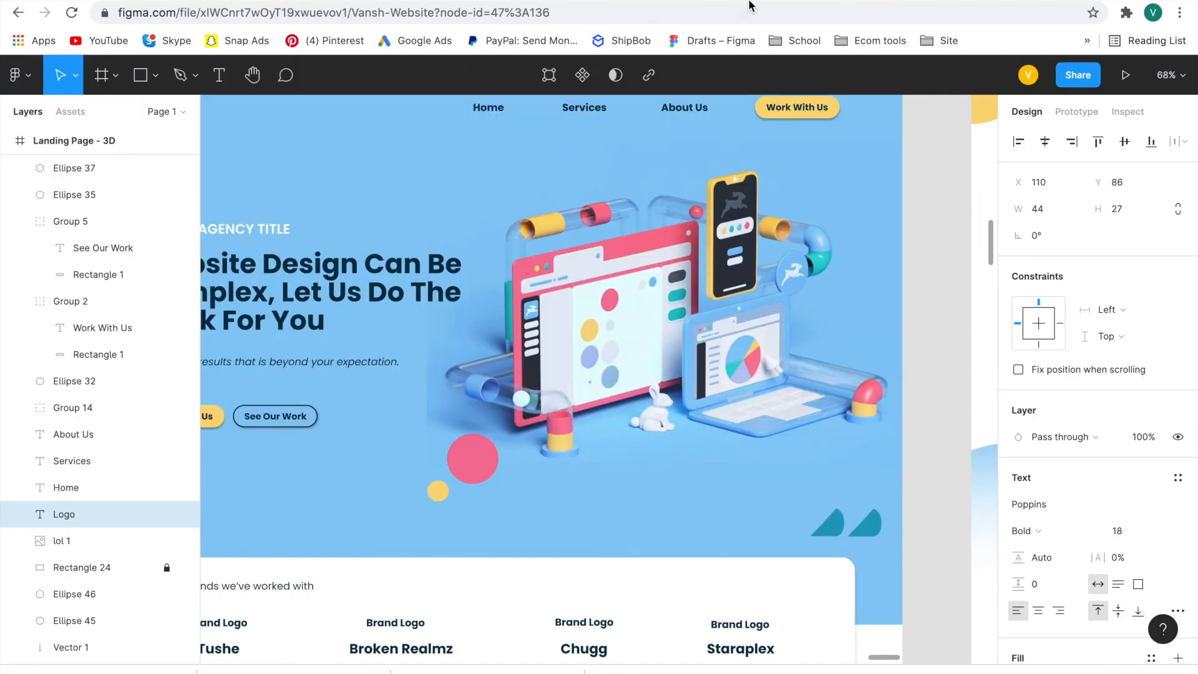
pyautogui.click(399, 0)
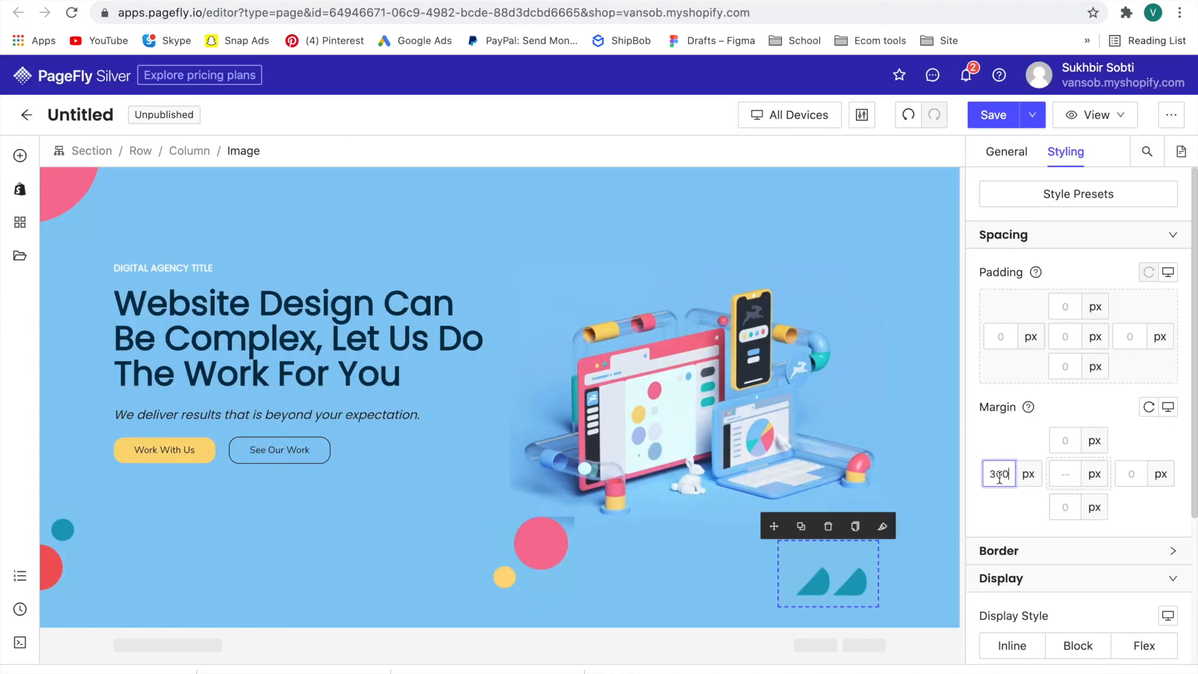
pyautogui.write('400')
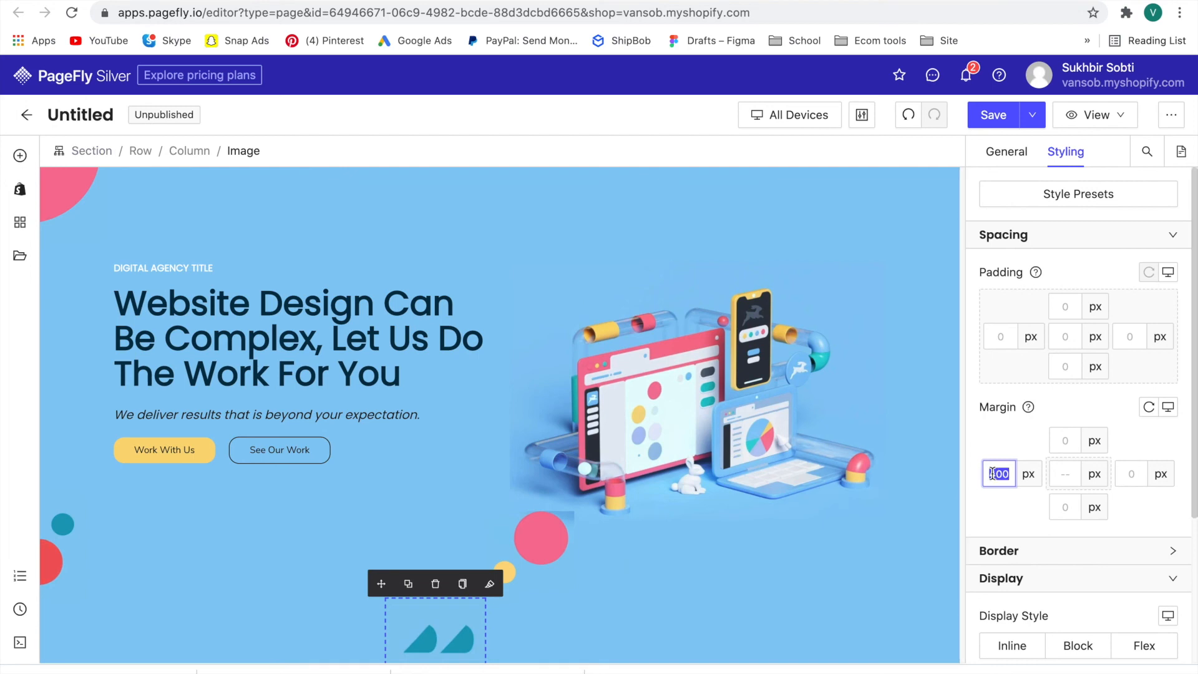
pyautogui.write('35')
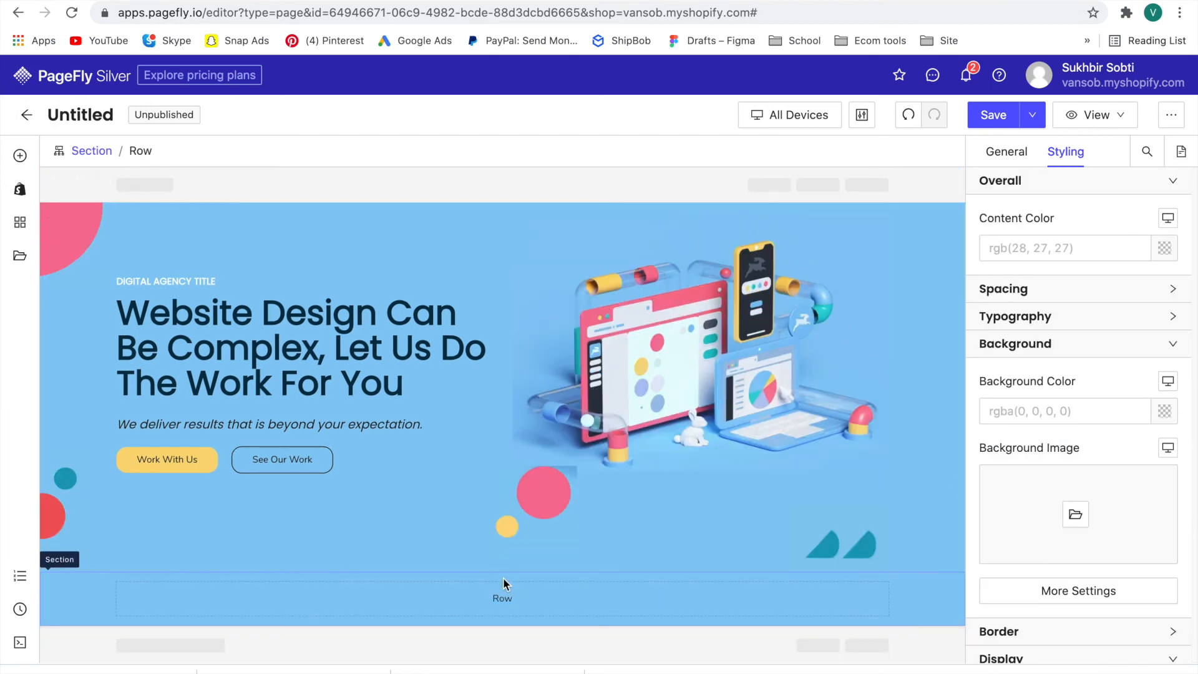
# Step: Try deleting the empty row below the hero, and restore it by undoing and redoing recent changes
pyautogui.click(505, 603)
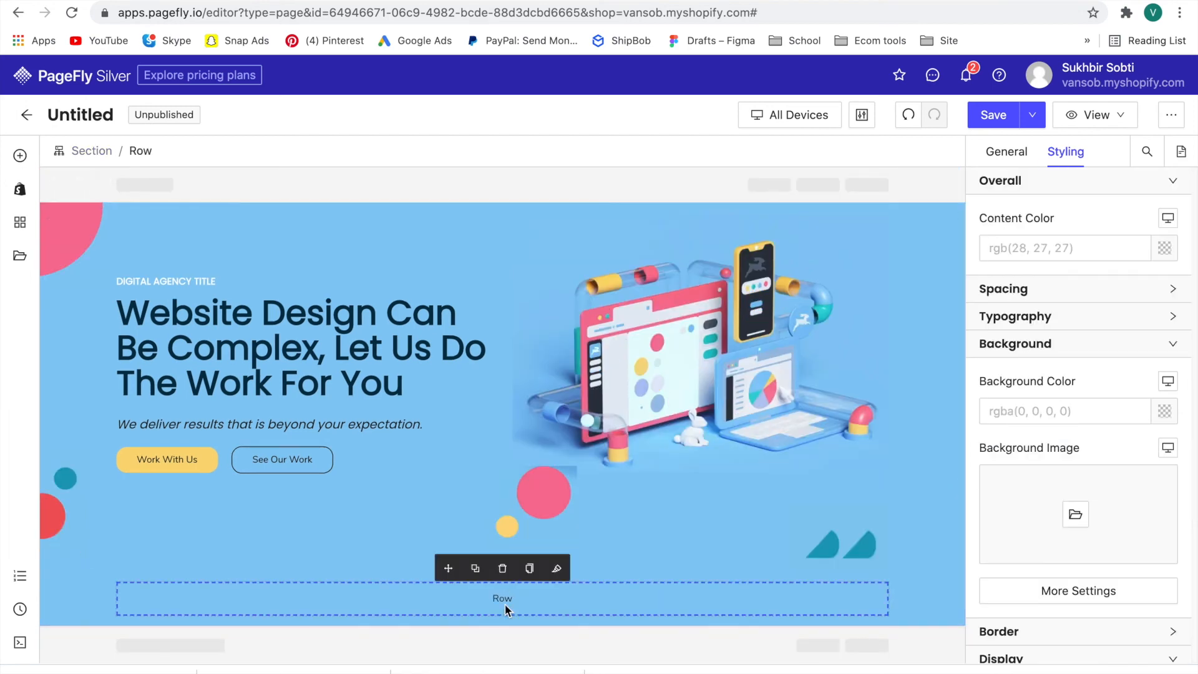
pyautogui.click(502, 569)
pyautogui.press('super+z')
pyautogui.press('super+z')
pyautogui.press('super+z')
pyautogui.press('super+z')
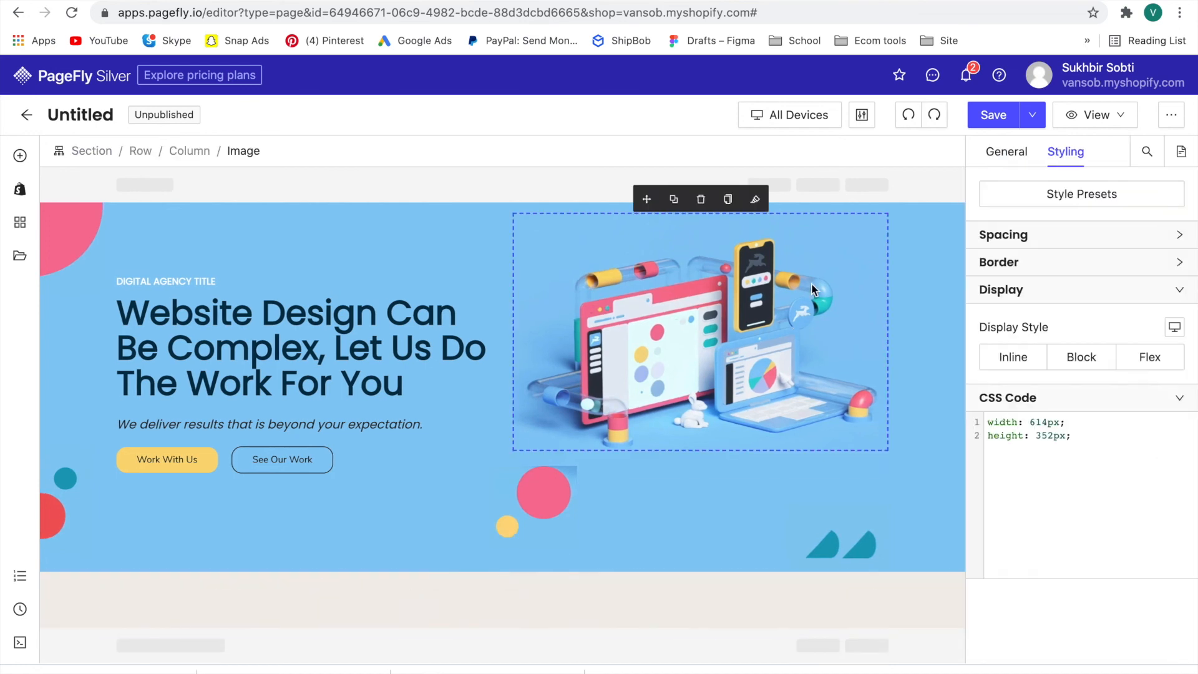
pyautogui.click(934, 114)
pyautogui.click(934, 114)
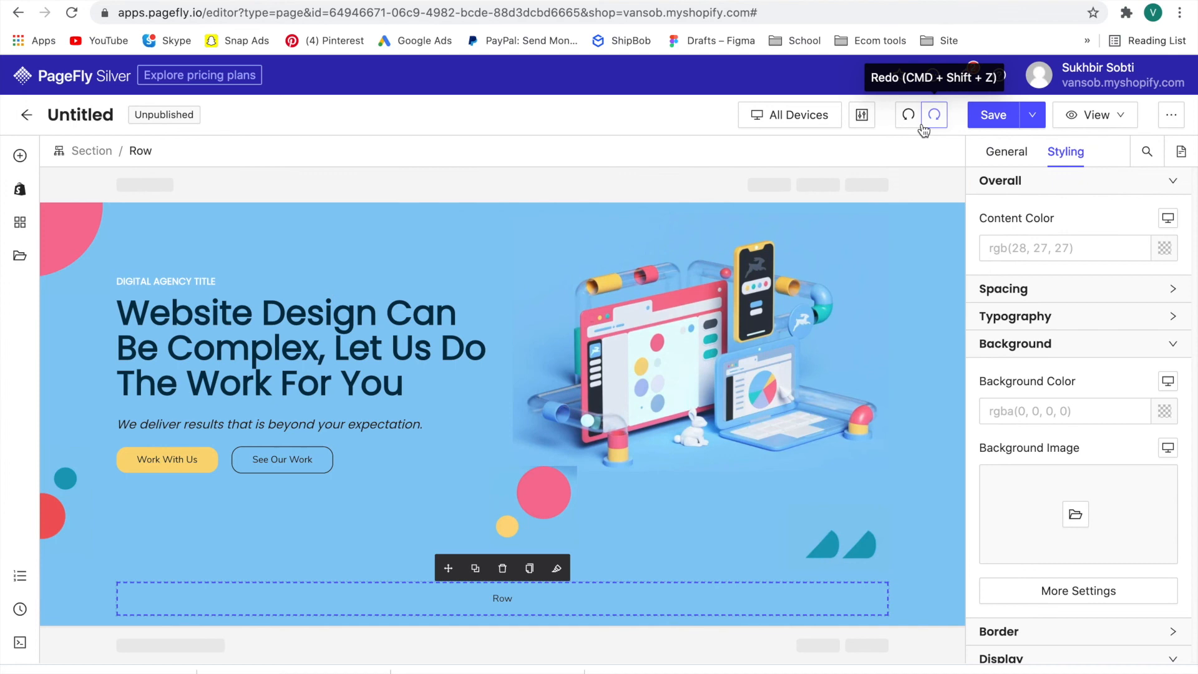
# Step: Examine the rebuilt hero section up close, including its heading, buttons, illustration and decorative shapes
pyautogui.click(939, 263)
pyautogui.scroll(5, 939, 263)
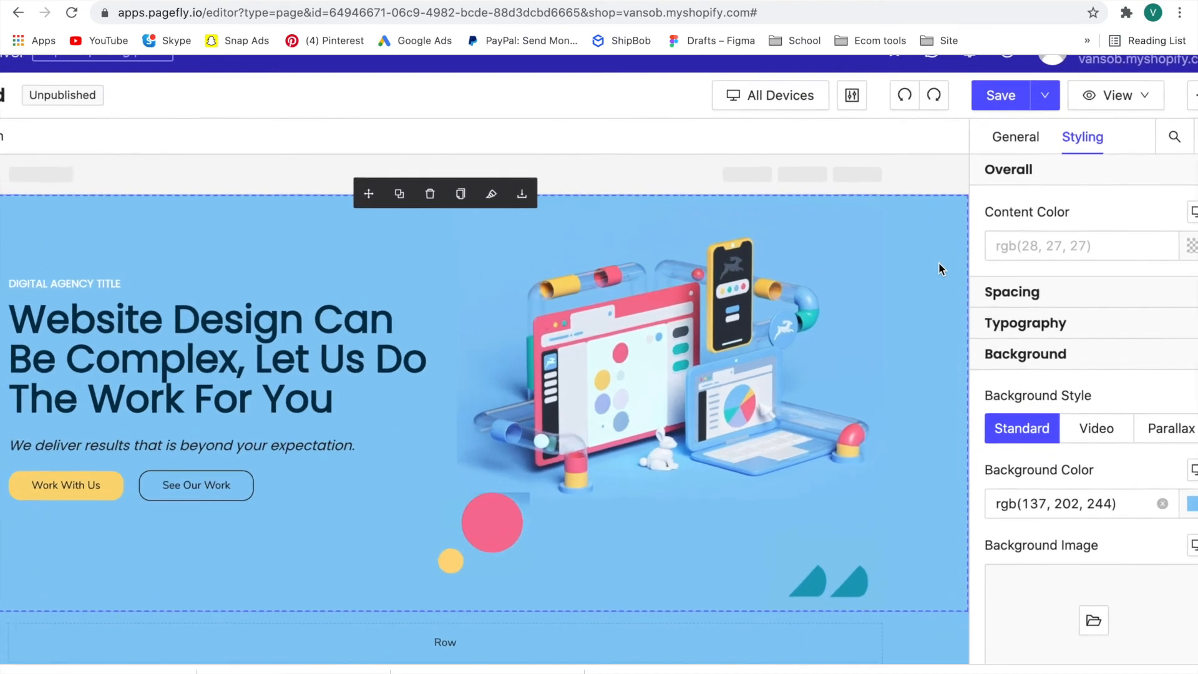
pyautogui.hscroll(-5, 939, 263)
pyautogui.scroll(-2, 939, 263)
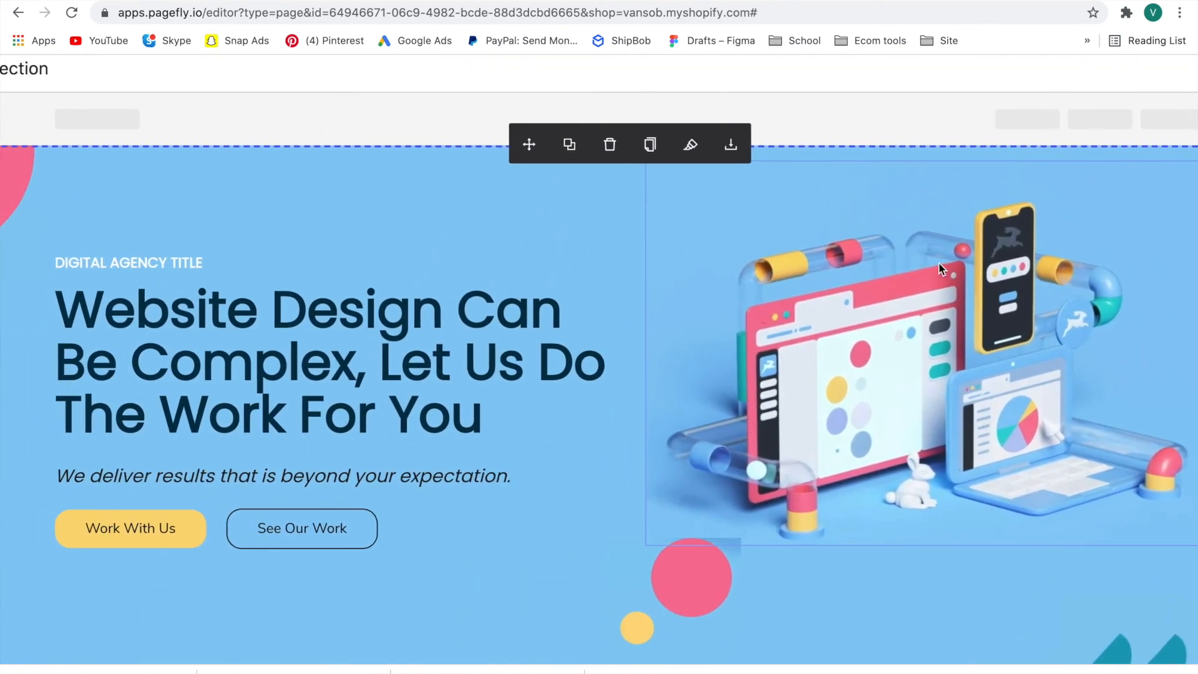
pyautogui.scroll(-5, 938, 263)
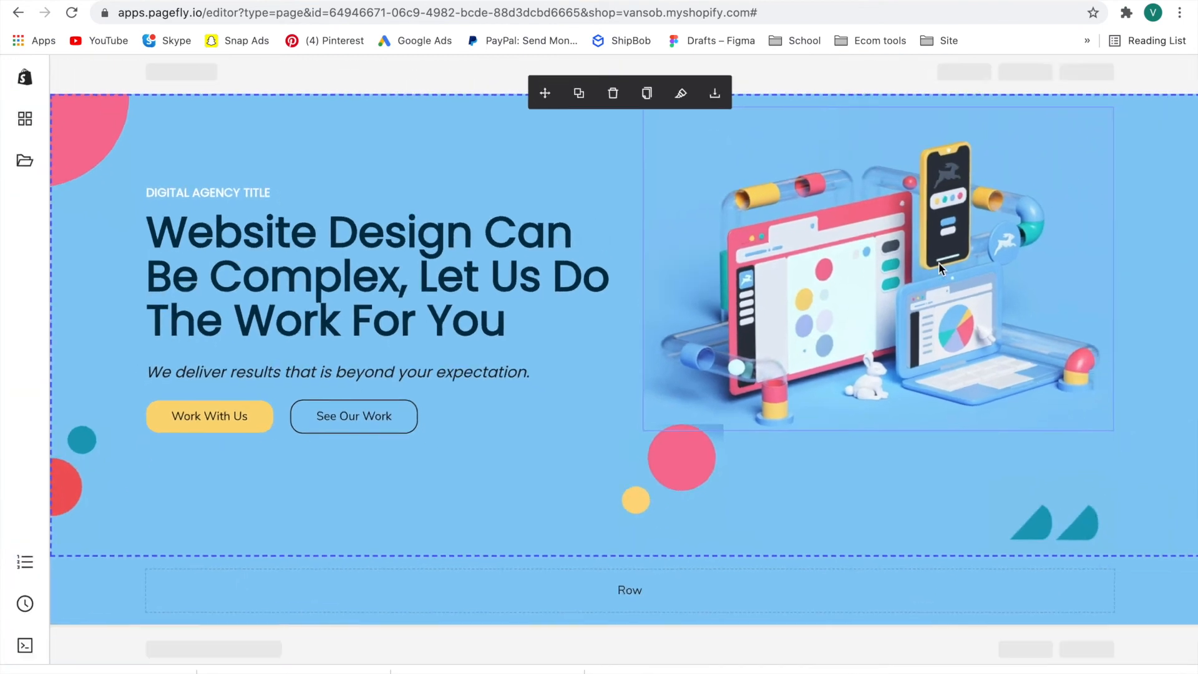
pyautogui.click(926, 197)
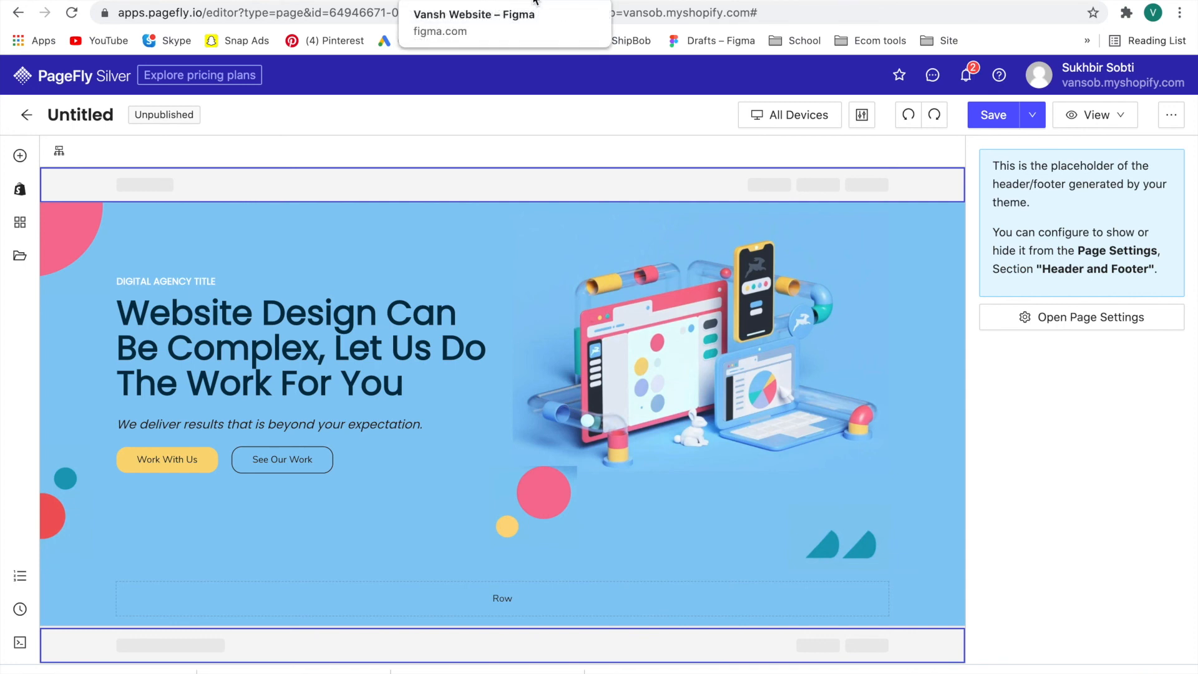
# Step: Switch to the Figma file and review the original hero and the remaining landing page sections for comparison
pyautogui.click(536, 2)
pyautogui.scroll(-1, 774, 303)
pyautogui.scroll(3, 774, 304)
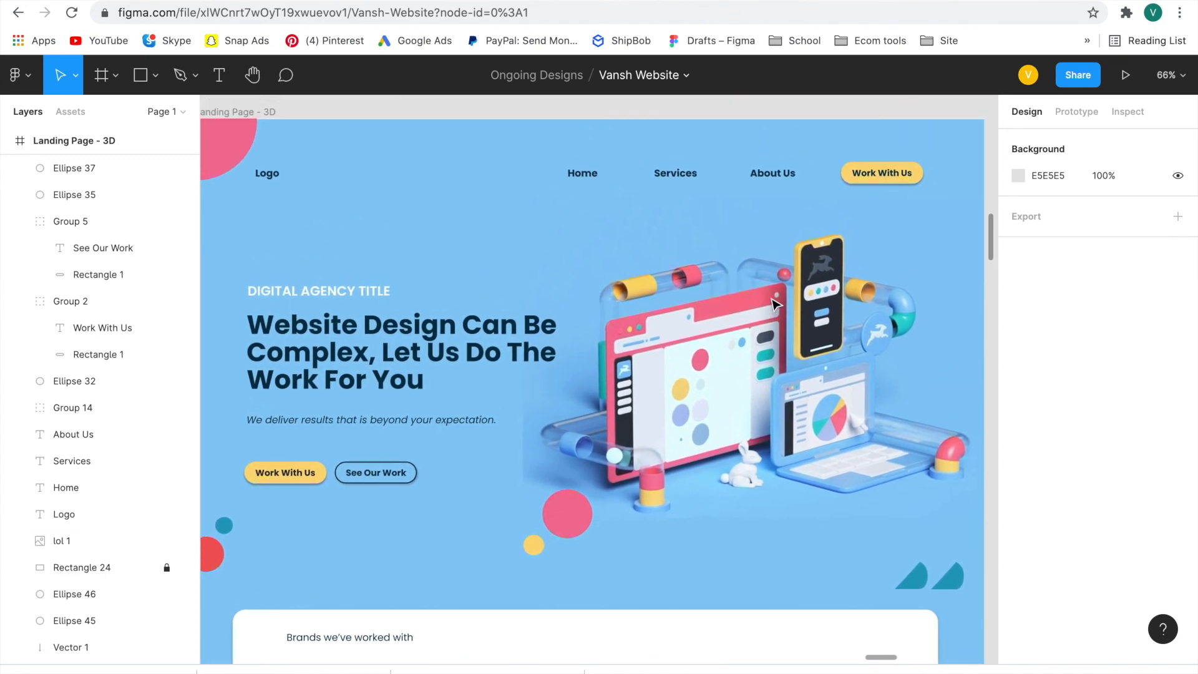
pyautogui.scroll(-5, 774, 304)
pyautogui.keyDown('ctrl'); pyautogui.scroll(-3, 748, 281); pyautogui.keyUp('ctrl')
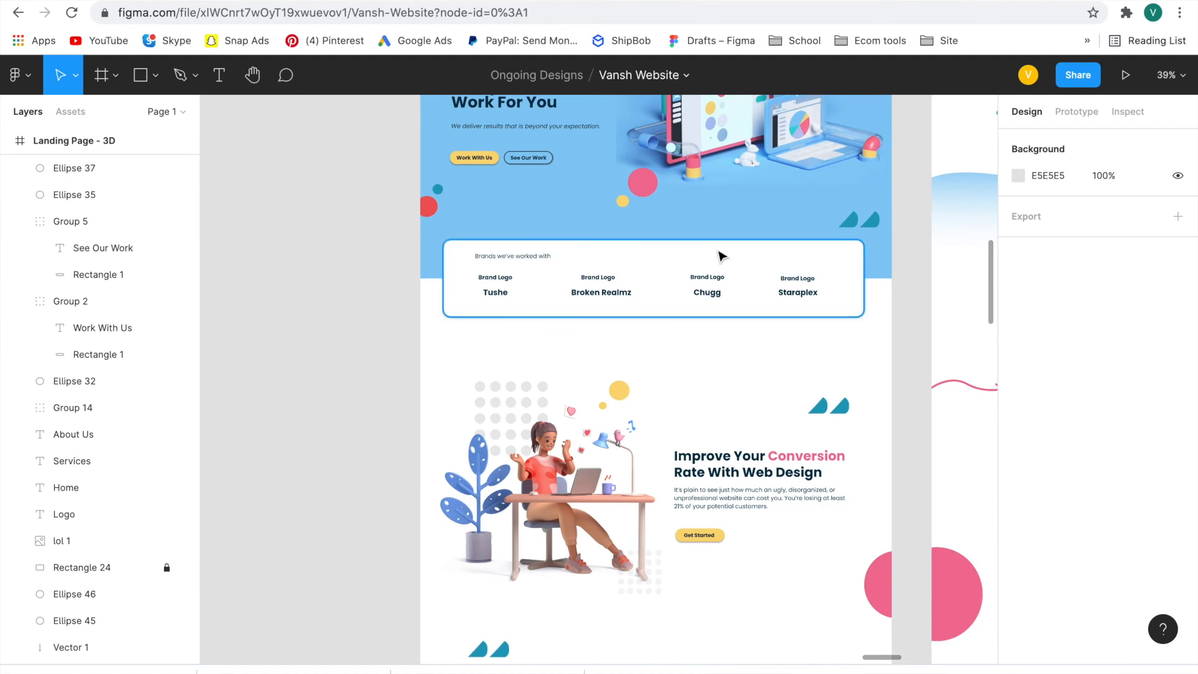
pyautogui.scroll(-10, 707, 388)
pyautogui.scroll(-3, 707, 388)
pyautogui.scroll(10, 707, 388)
pyautogui.scroll(10, 707, 388)
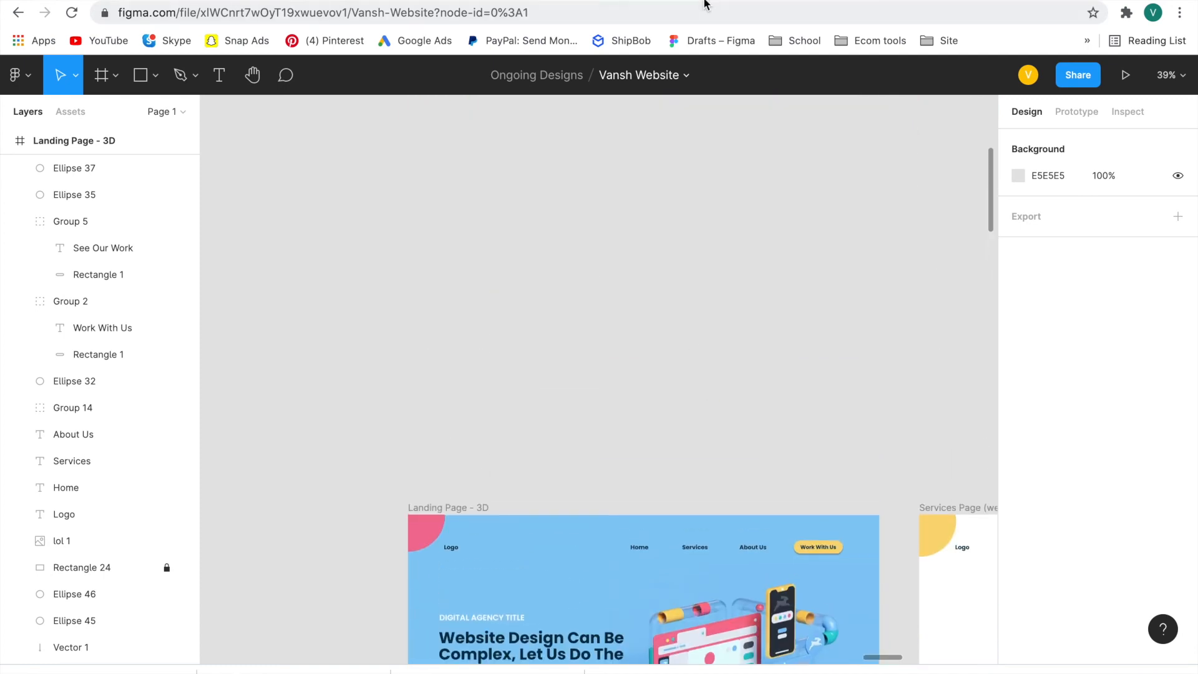
pyautogui.scroll(-5, 655, 289)
pyautogui.hscroll(2, 655, 289)
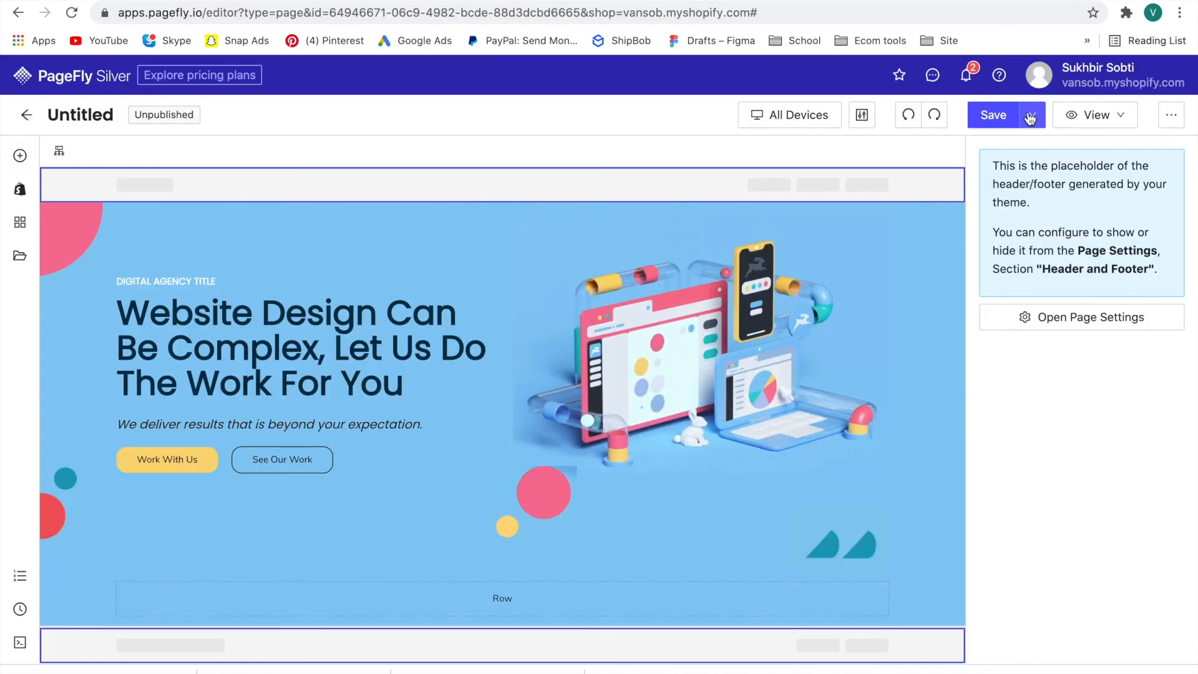
# Step: Return to PageFly and save the page with the title "lol"
pyautogui.click(1030, 118)
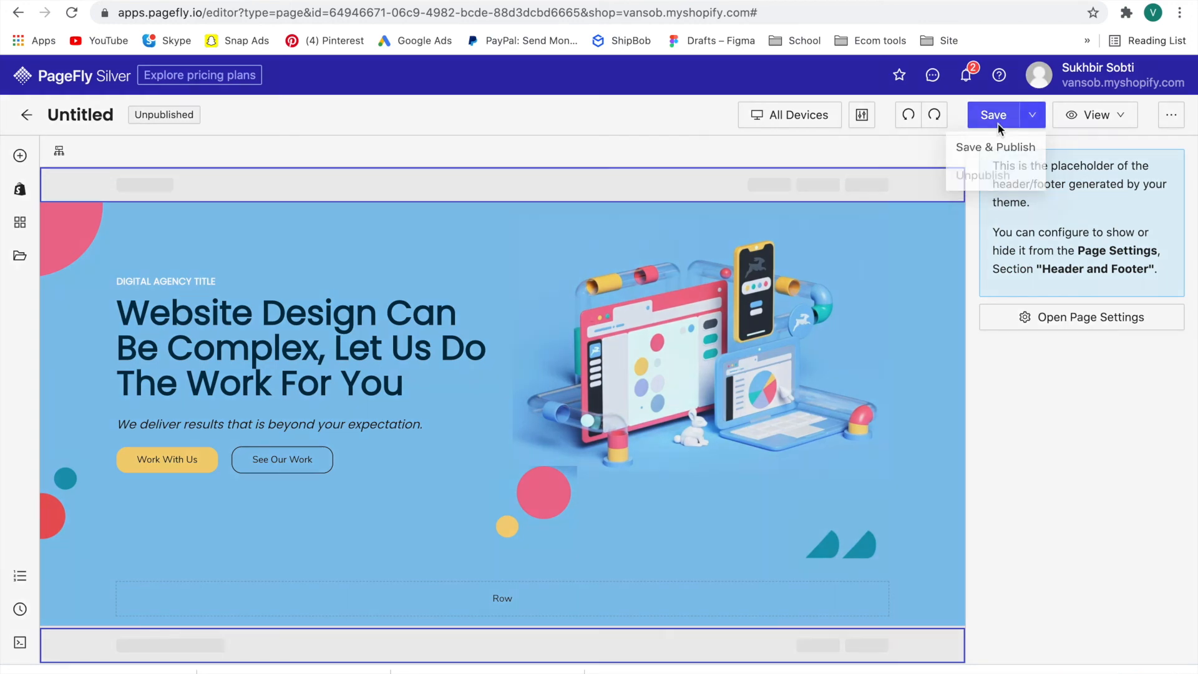
pyautogui.click(997, 125)
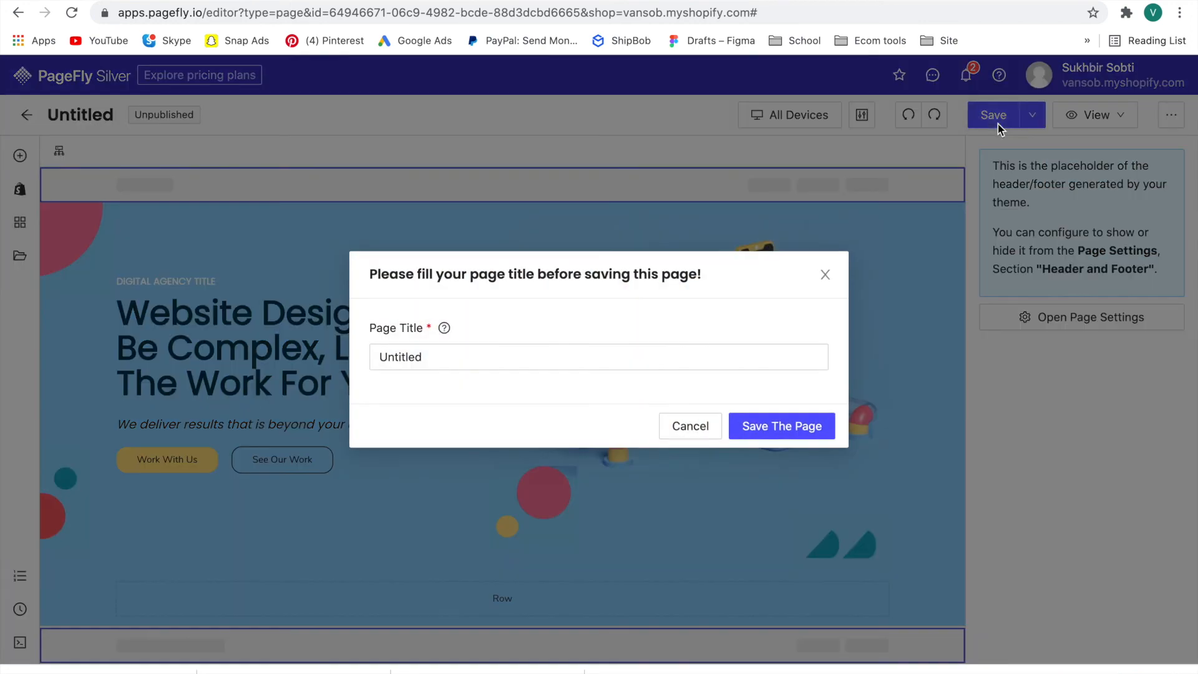
pyautogui.doubleClick(675, 349)
pyautogui.press('BackSpace')
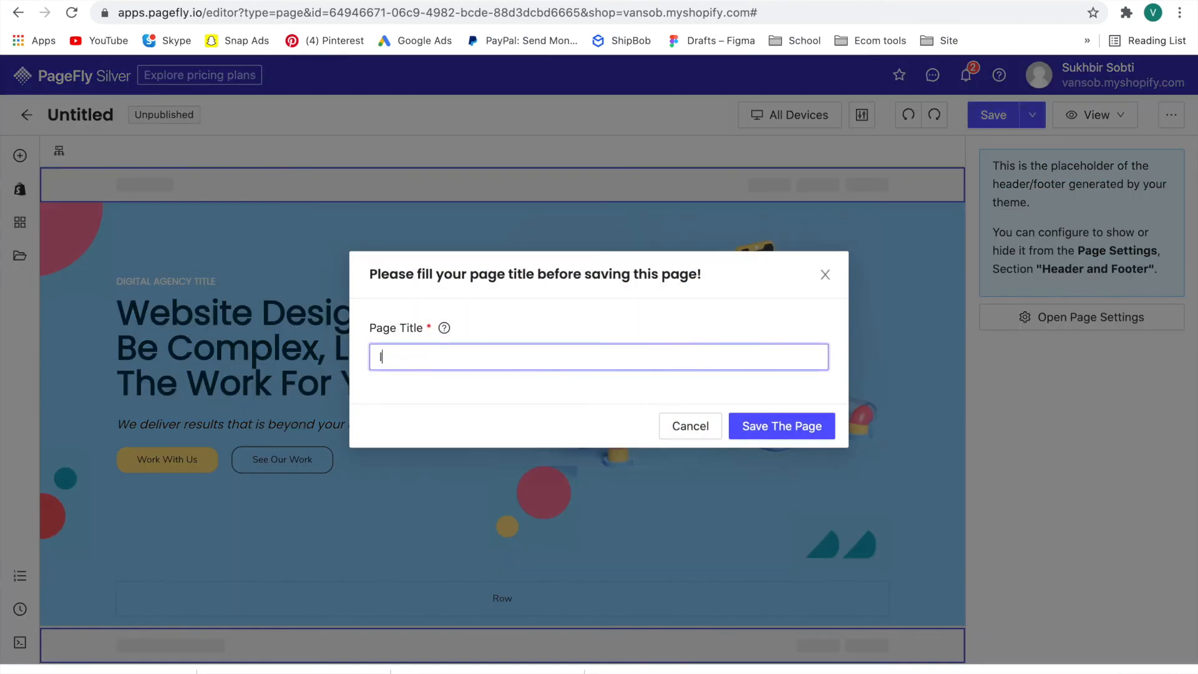
pyautogui.click(742, 444)
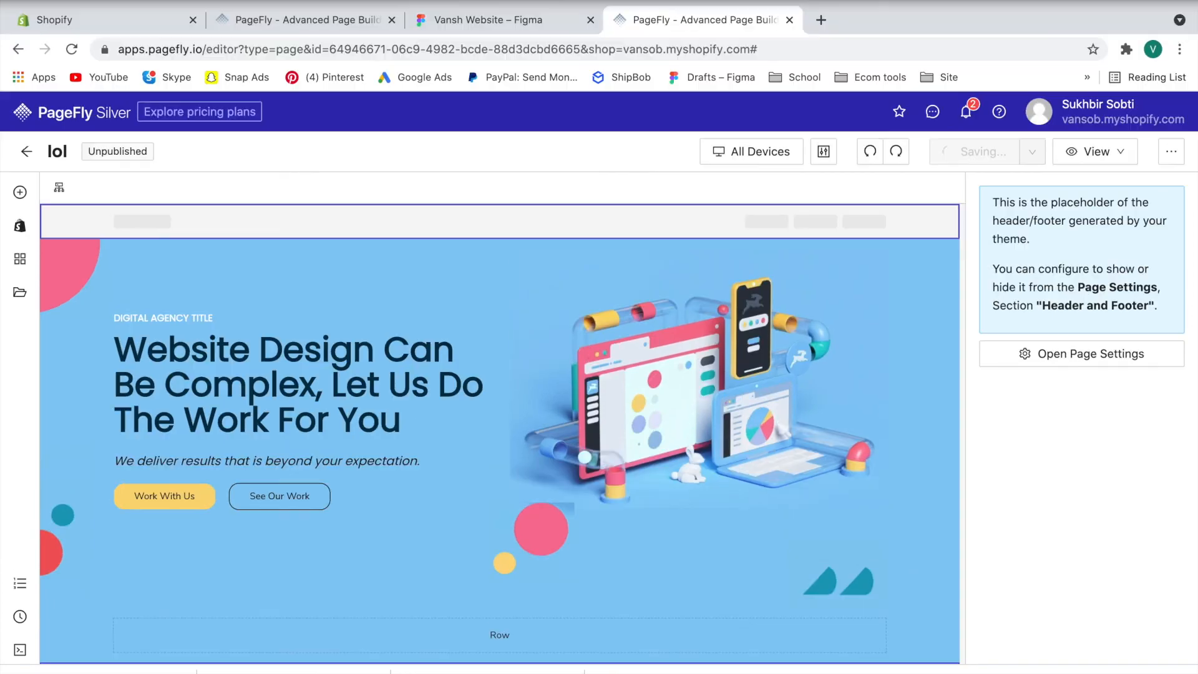
# Step: Take the browser out of full screen and move its window toward the middle of the desktop
pyautogui.click(45, 2)
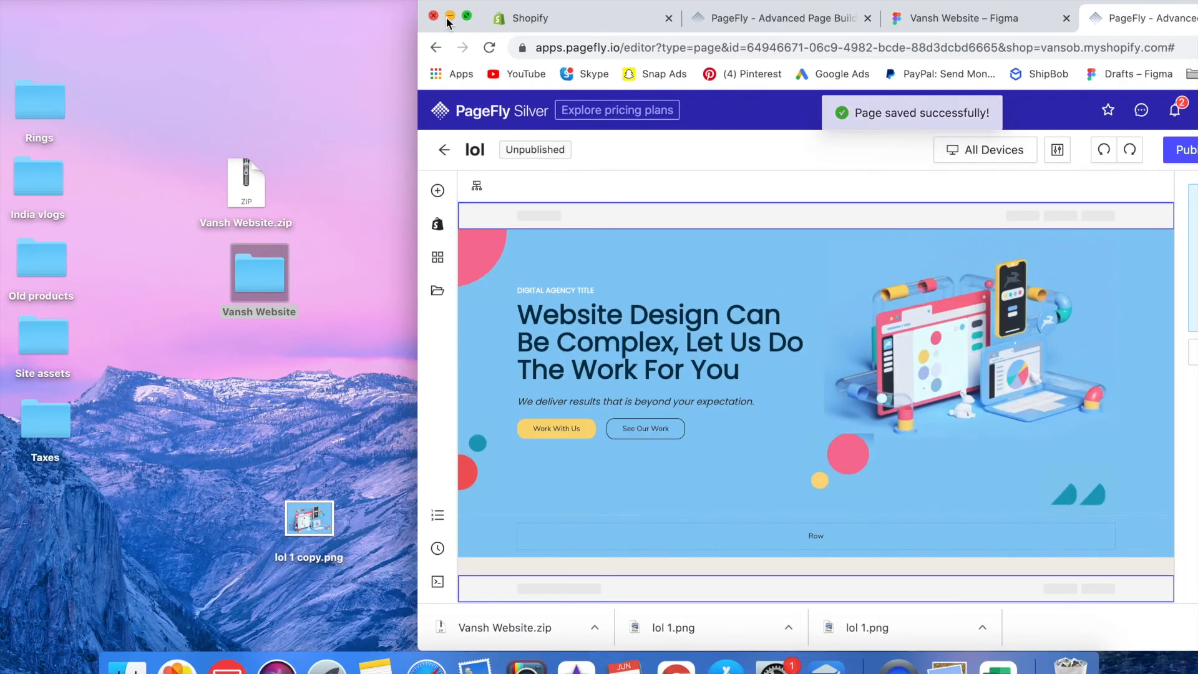
pyautogui.moveTo(463, 8); pyautogui.dragTo(186, 61)
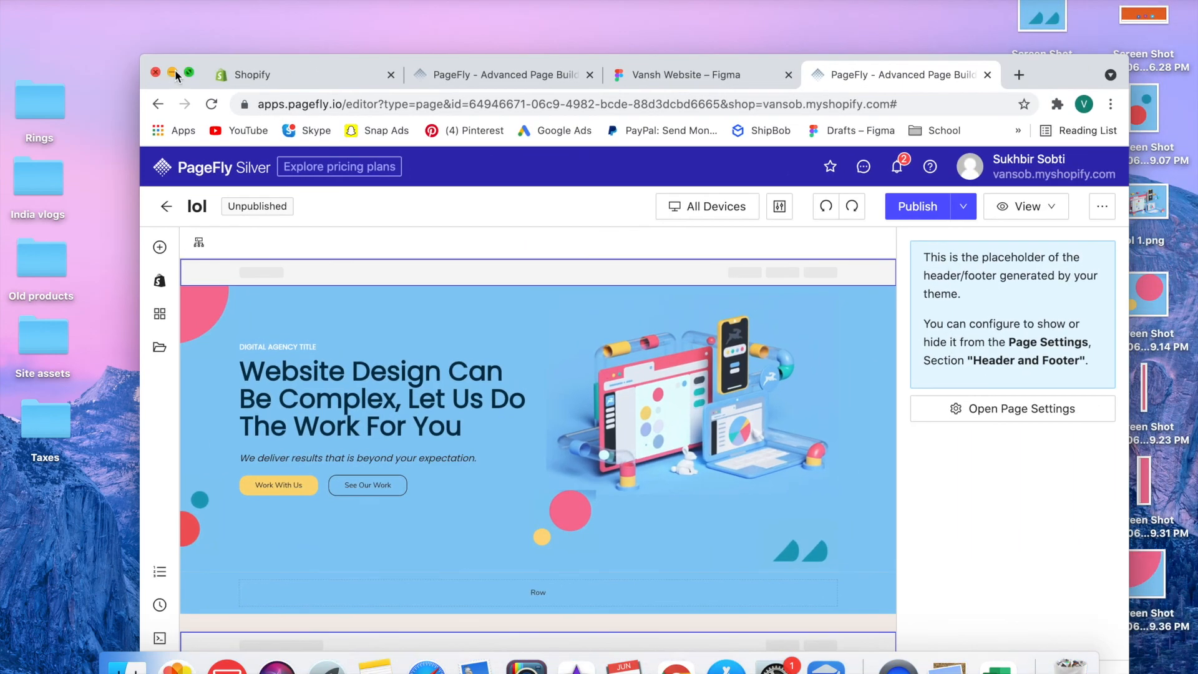